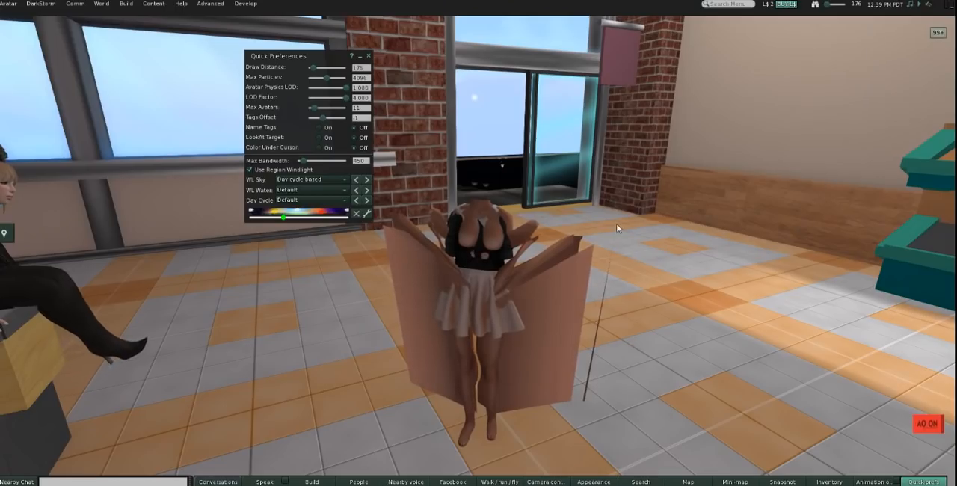
Step: Close the quick preferences and open the XML export options for the avatar's head mesh
{"action": "left_click", "coordinate": [368, 55]}
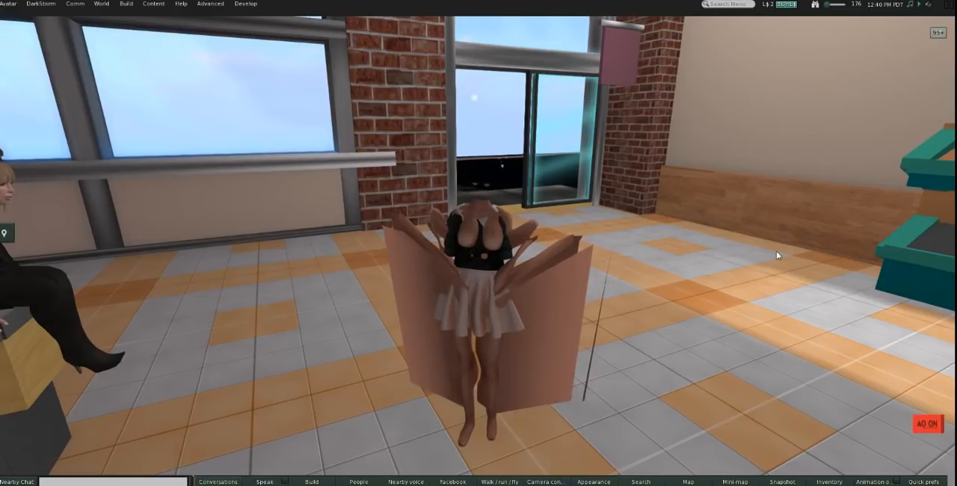
{"action": "left_click_drag", "start_coordinate": [486, 228], "coordinate": [501, 185], "text": "alt"}
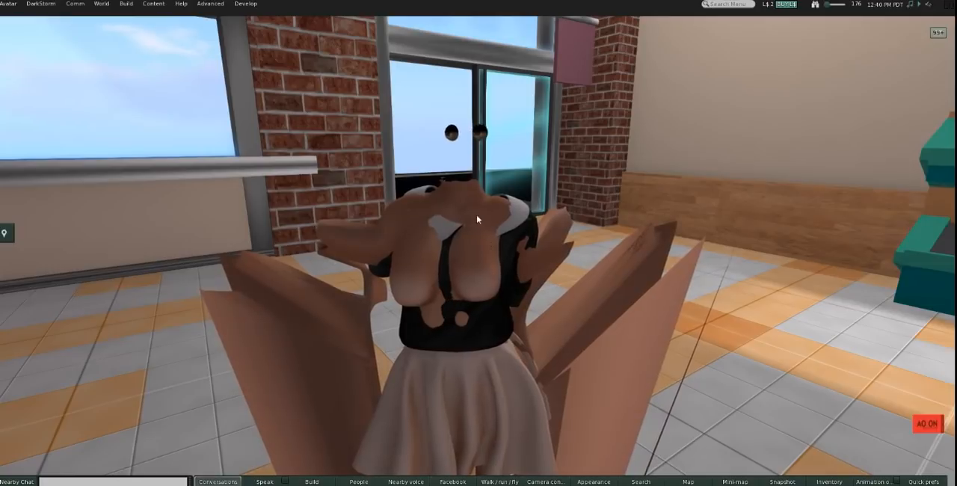
{"action": "right_click", "coordinate": [455, 209]}
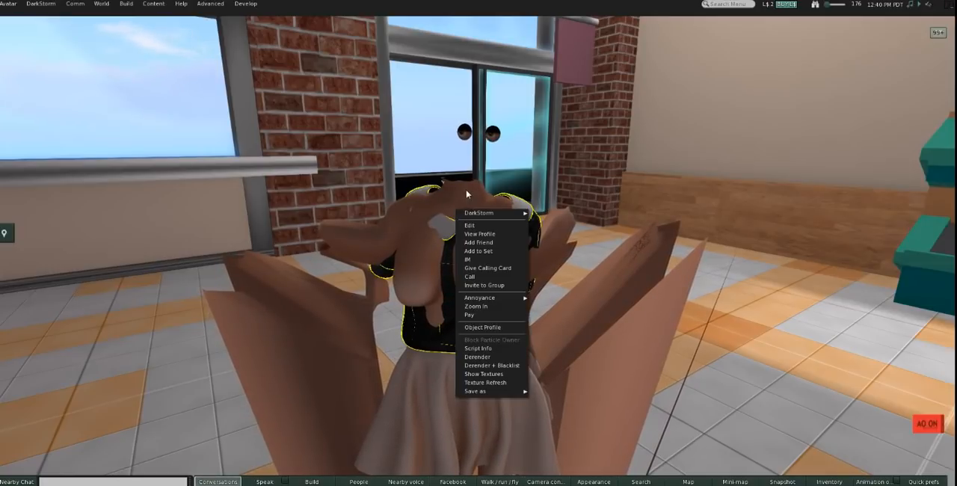
{"action": "right_click", "coordinate": [466, 192]}
{"action": "mouse_move", "coordinate": [523, 194]}
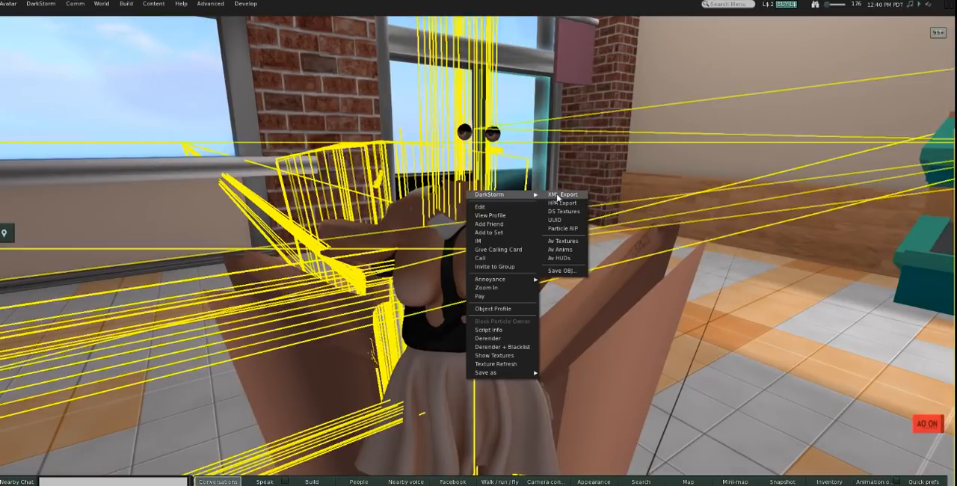
{"action": "left_click", "coordinate": [559, 195]}
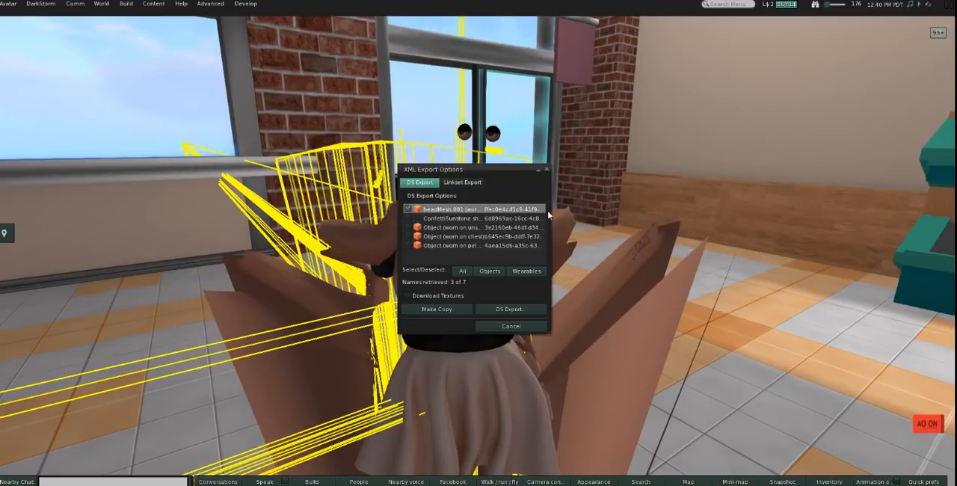
Step: Start a DS export of all listed avatar items with Download Textures enabled
{"action": "left_click", "coordinate": [461, 271]}
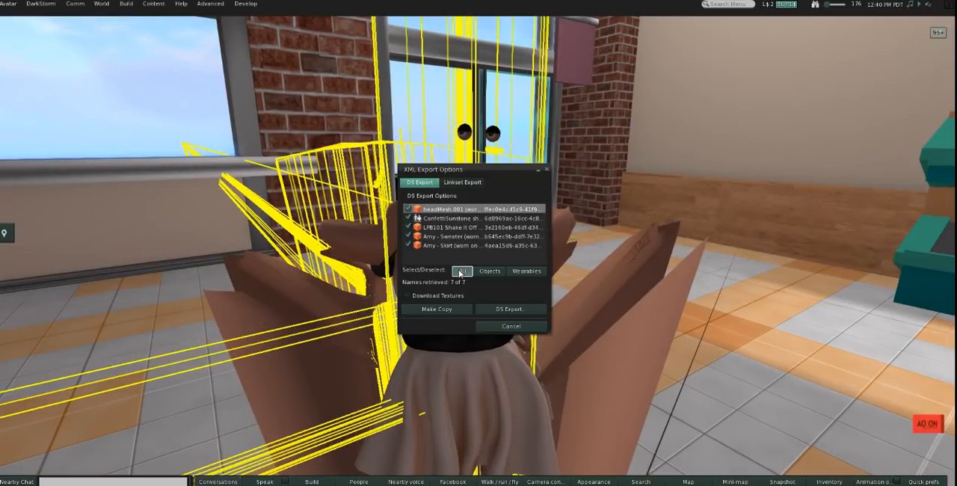
{"action": "left_click", "coordinate": [427, 295]}
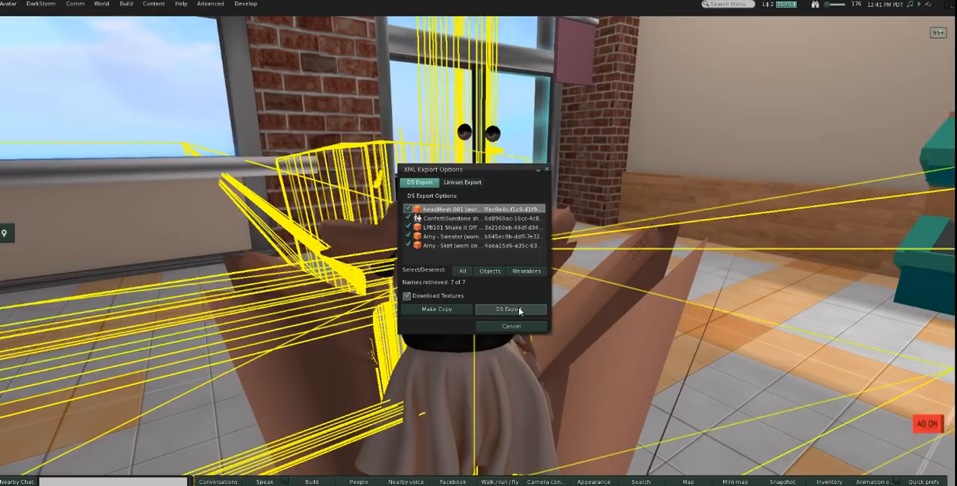
{"action": "left_click", "coordinate": [520, 311]}
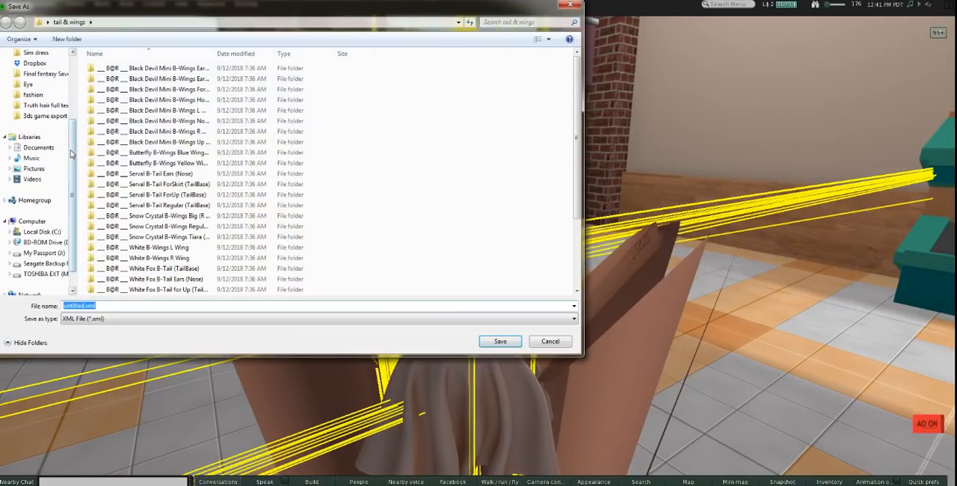
Step: Create a desktop folder named "bento jazz" and save the export in it as untitled.xml
{"action": "scroll", "coordinate": [44, 90], "scroll_direction": "up", "scroll_amount": 3}
{"action": "left_click", "coordinate": [28, 72]}
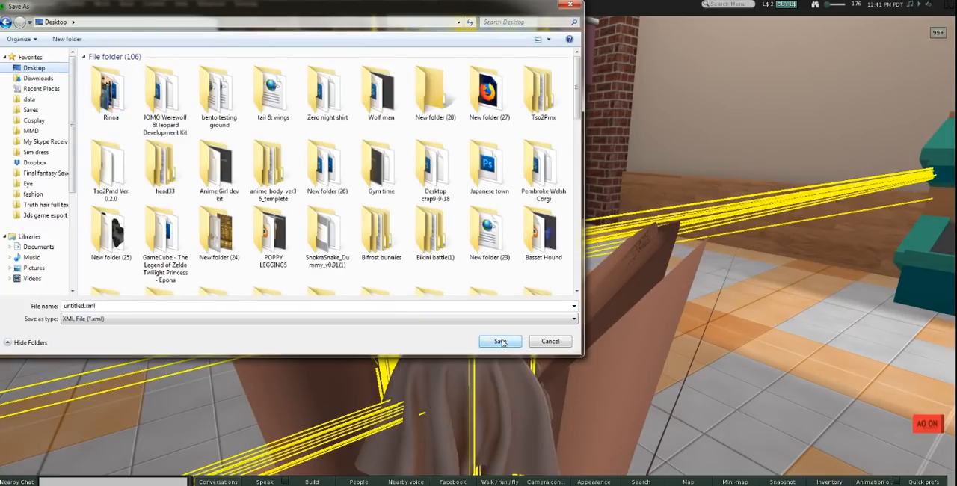
{"action": "right_click", "coordinate": [130, 135]}
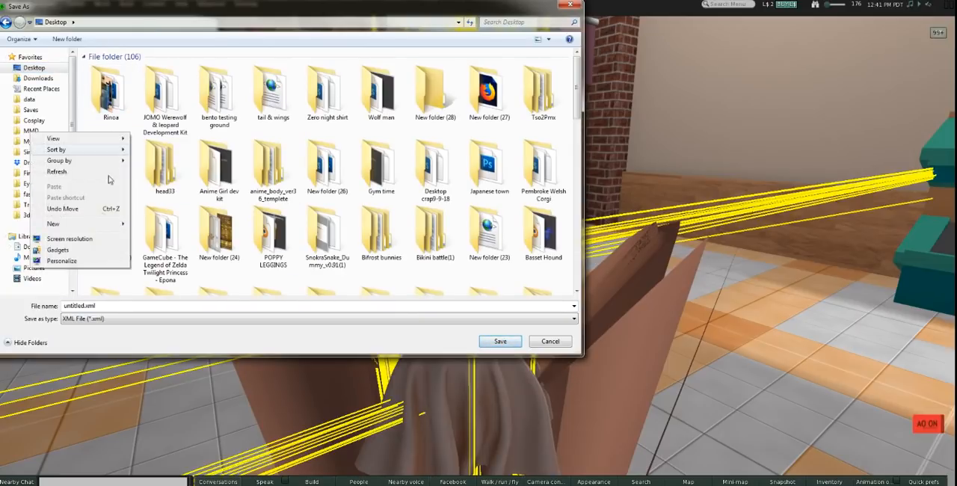
{"action": "mouse_move", "coordinate": [84, 226]}
{"action": "left_click", "coordinate": [146, 218]}
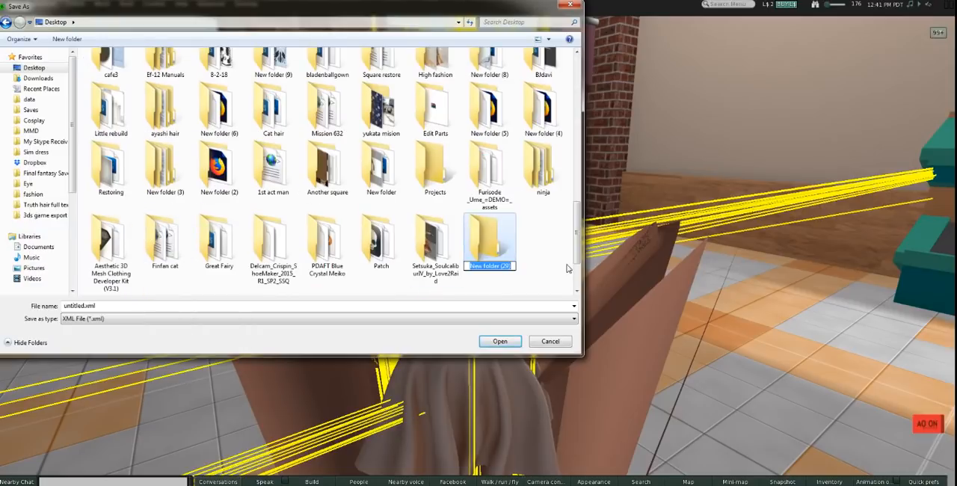
{"action": "type", "text": "bento jazz"}
{"action": "key", "text": "Return"}
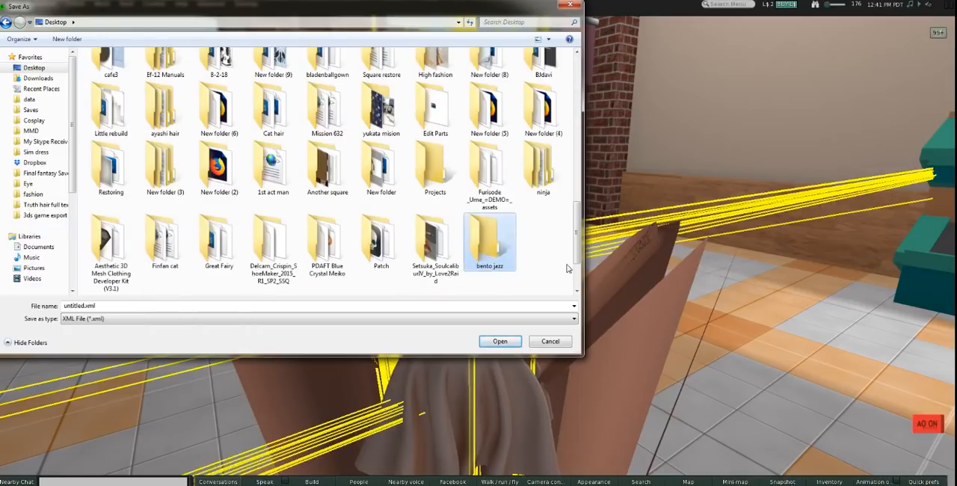
{"action": "key", "text": "Return"}
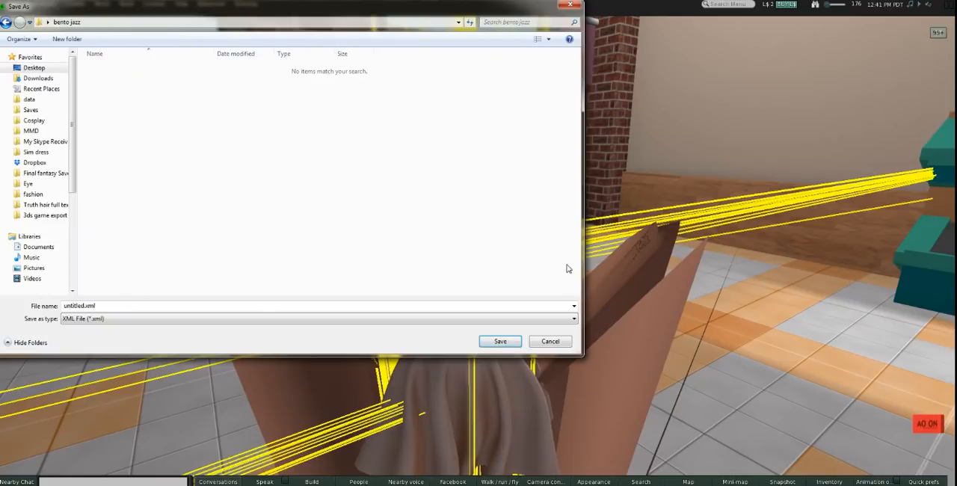
{"action": "left_click", "coordinate": [499, 341]}
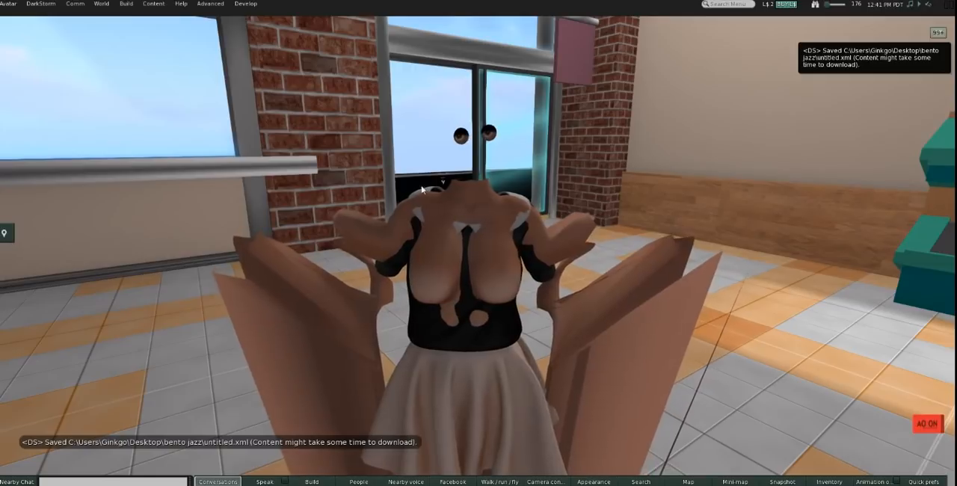
Step: Save the avatar's headMesh.001 with PNG textures as the Collada file headMesh.001.dae in the bento jazz folder
{"action": "left_click_drag", "start_coordinate": [489, 314], "coordinate": [475, 254], "text": "alt"}
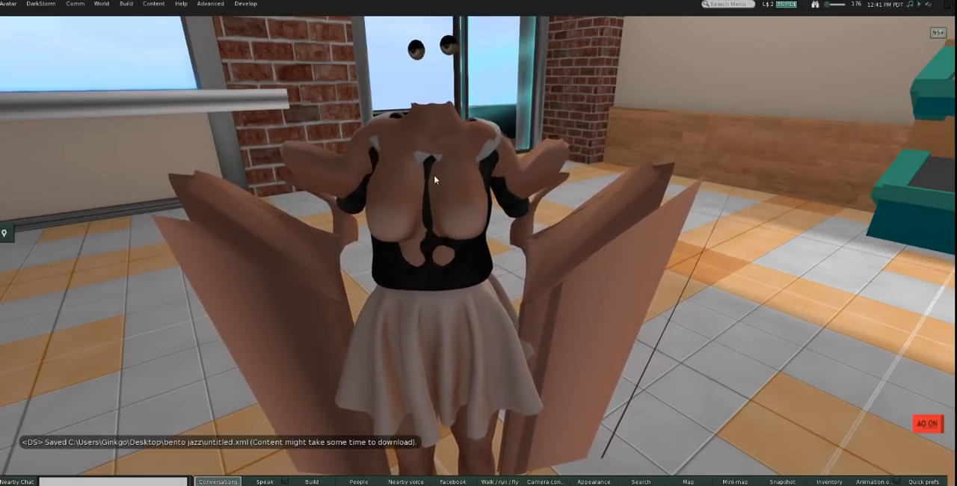
{"action": "right_click", "coordinate": [437, 125]}
{"action": "mouse_move", "coordinate": [479, 120]}
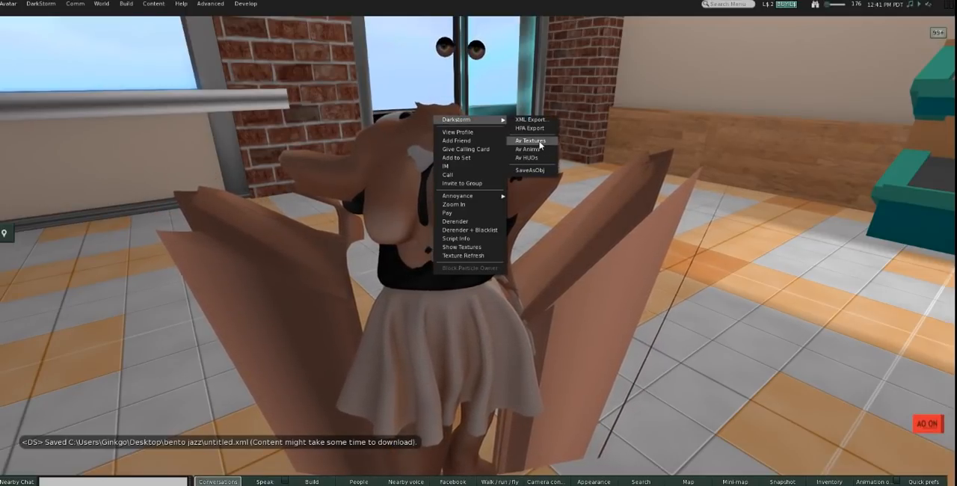
{"action": "right_click", "coordinate": [341, 180]}
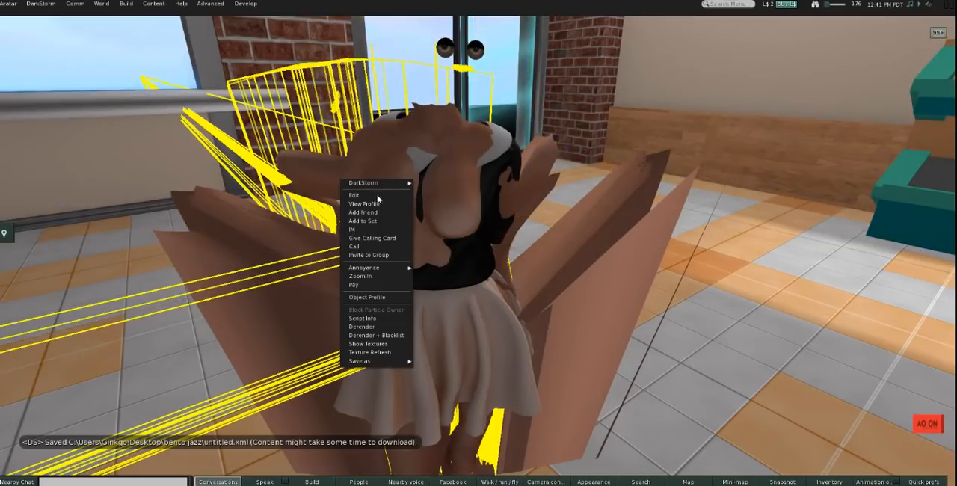
{"action": "mouse_move", "coordinate": [389, 362]}
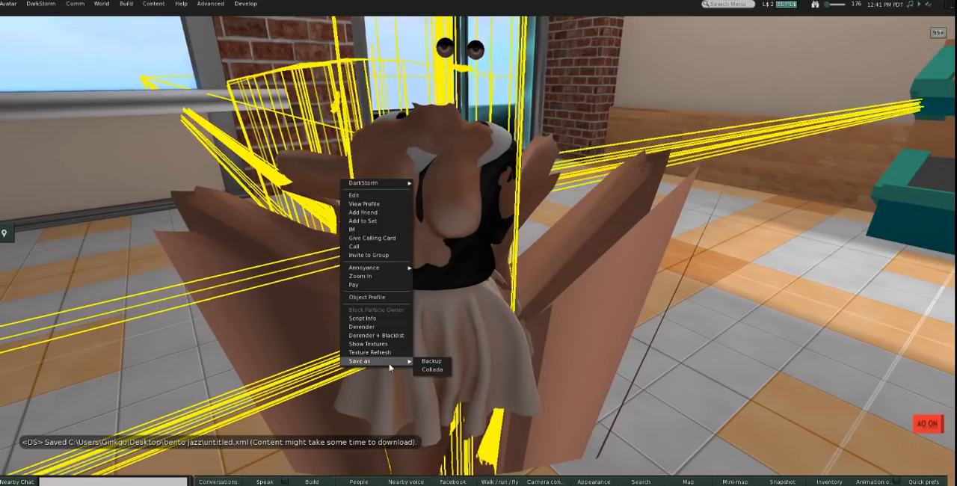
{"action": "left_click", "coordinate": [432, 370]}
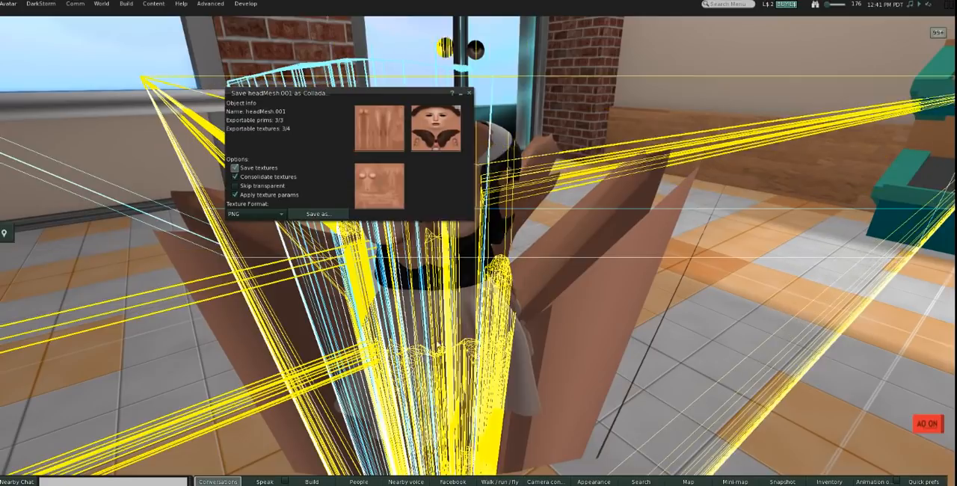
{"action": "left_click", "coordinate": [330, 215]}
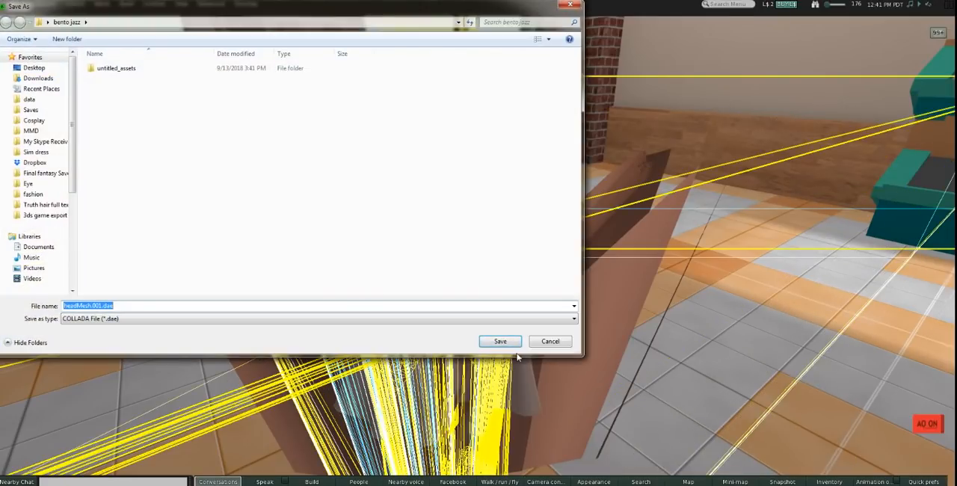
{"action": "left_click", "coordinate": [506, 342]}
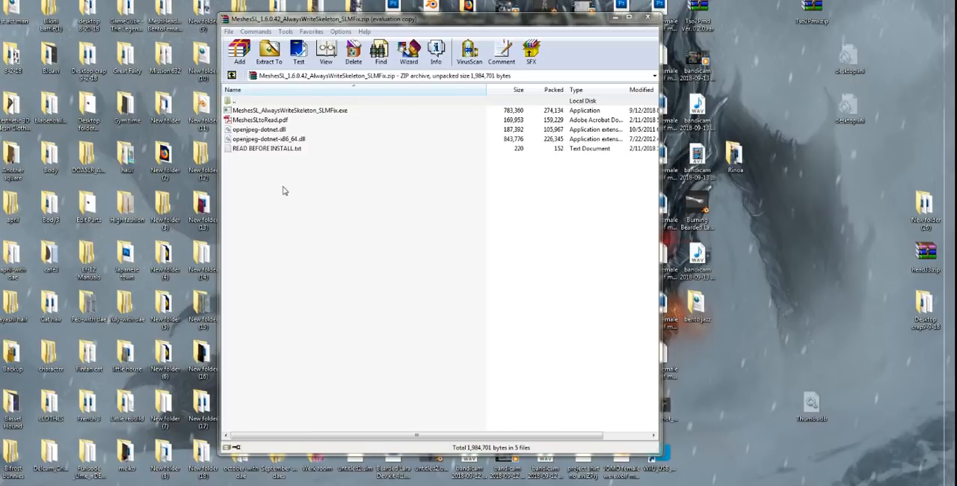
Step: Copy all five files from the MeshesSL zip archive into the bento jazz desktop folder and close the archive
{"action": "left_click_drag", "start_coordinate": [283, 190], "coordinate": [327, 168]}
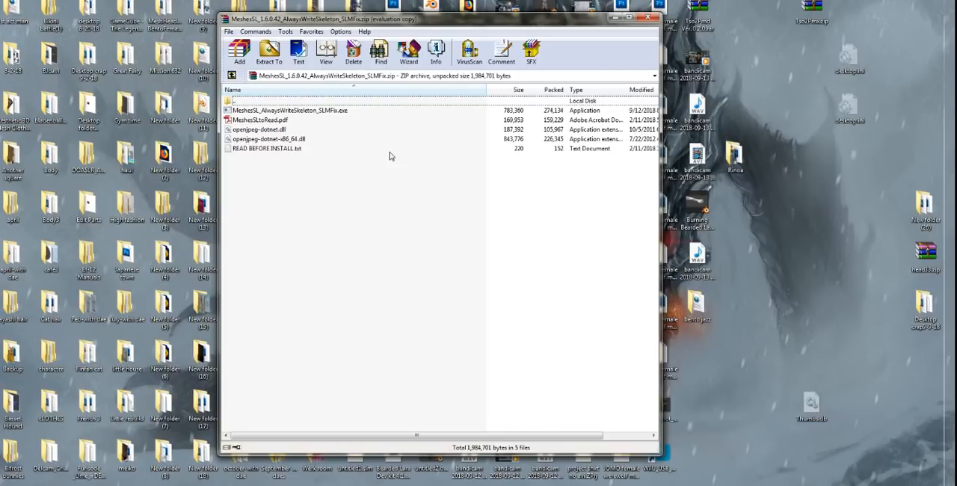
{"action": "right_click", "coordinate": [744, 210]}
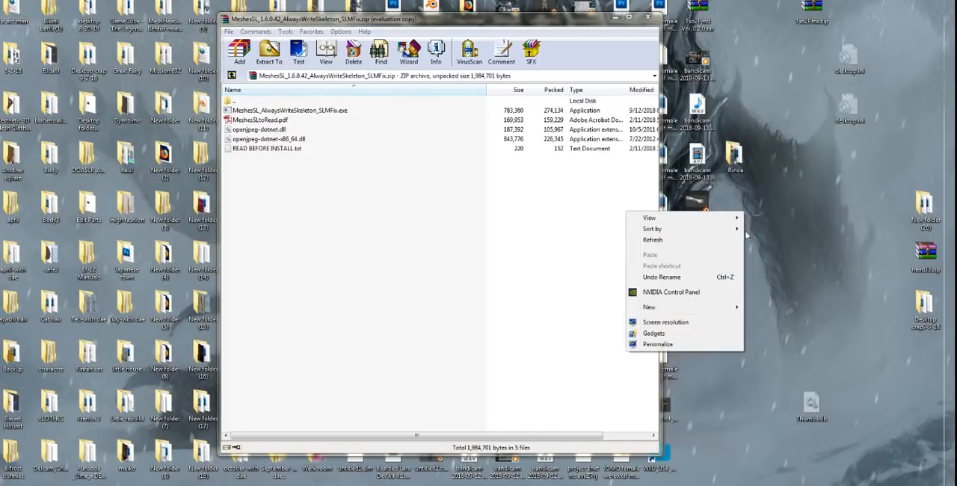
{"action": "left_click", "coordinate": [753, 195]}
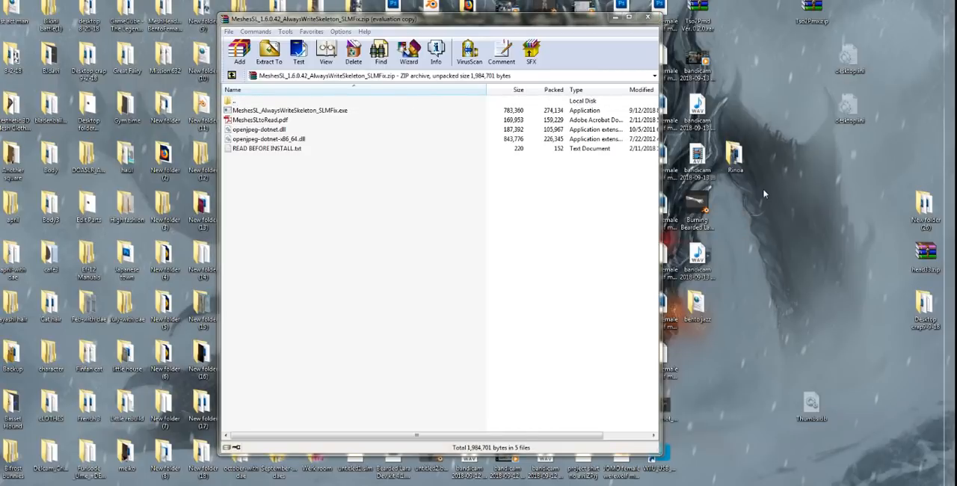
{"action": "double_click", "coordinate": [696, 303]}
{"action": "left_click_drag", "start_coordinate": [458, 32], "coordinate": [842, 53]}
{"action": "left_click", "coordinate": [301, 208]}
{"action": "left_click_drag", "start_coordinate": [301, 208], "coordinate": [637, 157]}
{"action": "left_click_drag", "start_coordinate": [762, 261], "coordinate": [762, 261]}
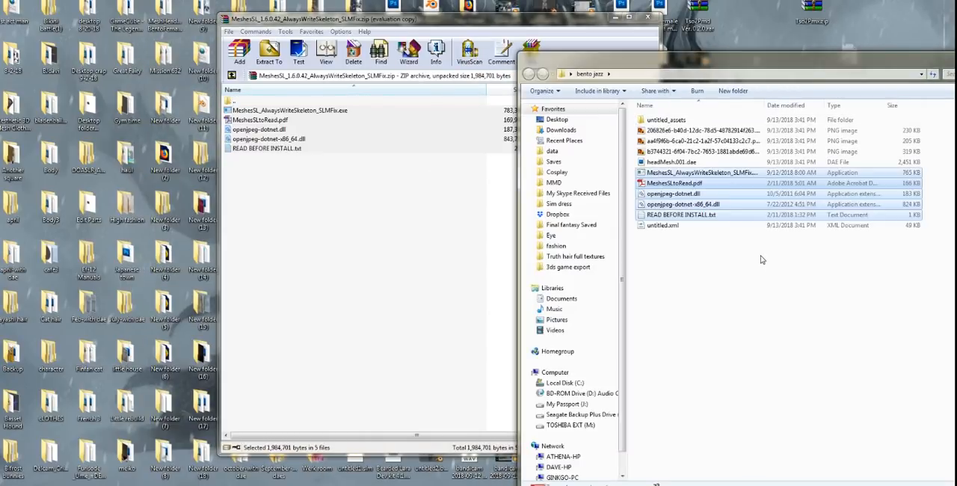
{"action": "left_click", "coordinate": [647, 16]}
{"action": "left_click_drag", "start_coordinate": [720, 58], "coordinate": [246, 20]}
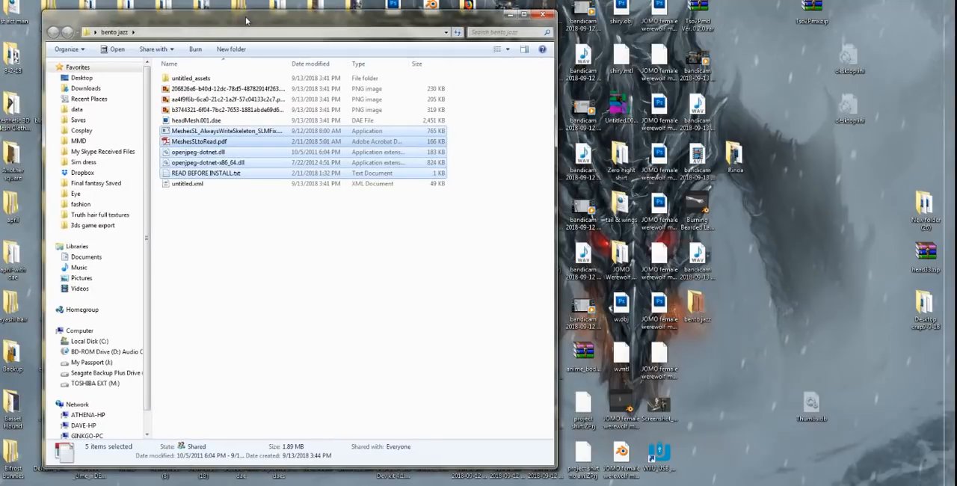
Step: Run MeshesSL_AlwaysWriteSkeleton_SLMFix.exe once from the bento jazz folder, dismissing its texture cache reminder, and close it
{"action": "left_click", "coordinate": [388, 301]}
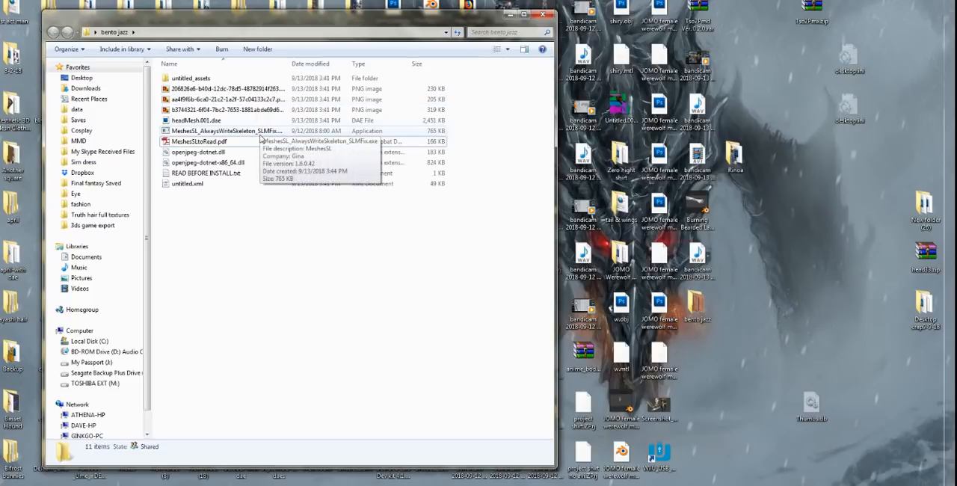
{"action": "left_click", "coordinate": [261, 134]}
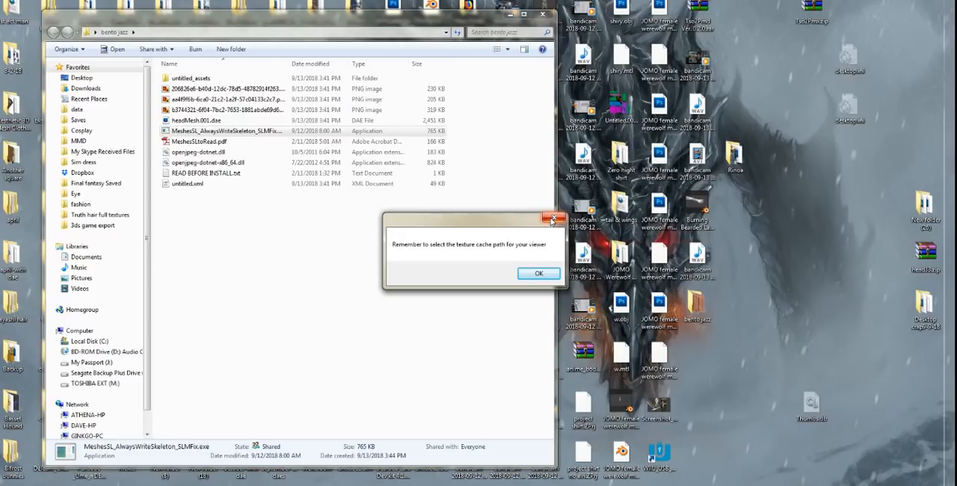
{"action": "left_click", "coordinate": [553, 219]}
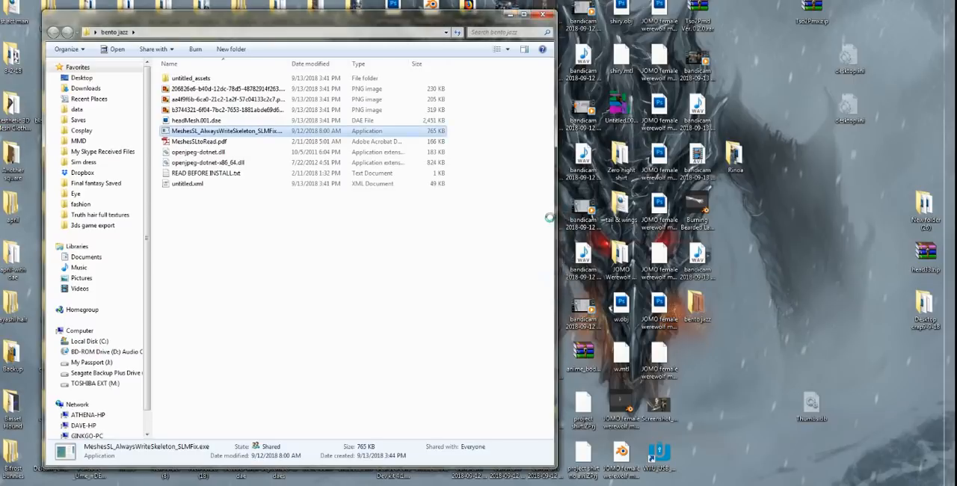
{"action": "left_click", "coordinate": [631, 103]}
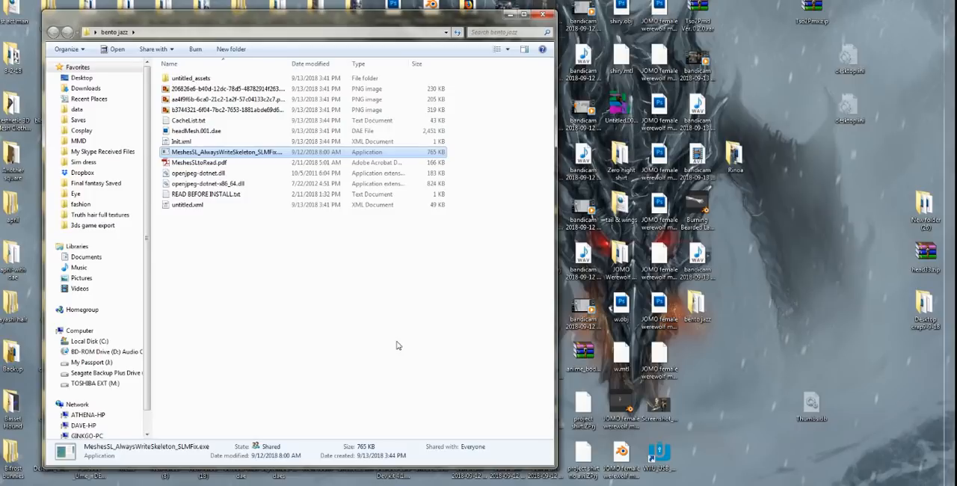
Step: Check the hidden files and folders setting in the advanced folder view options and accept the dialog
{"action": "key", "text": "alt"}
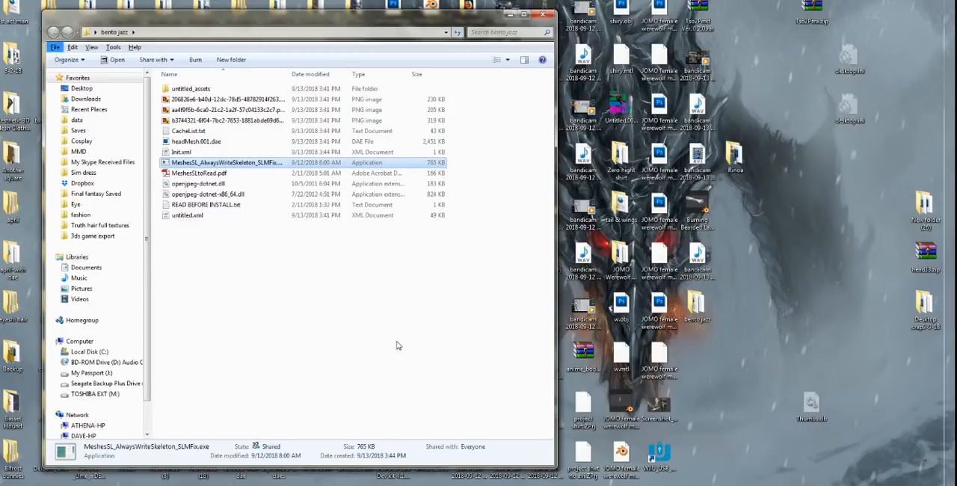
{"action": "left_click", "coordinate": [112, 47]}
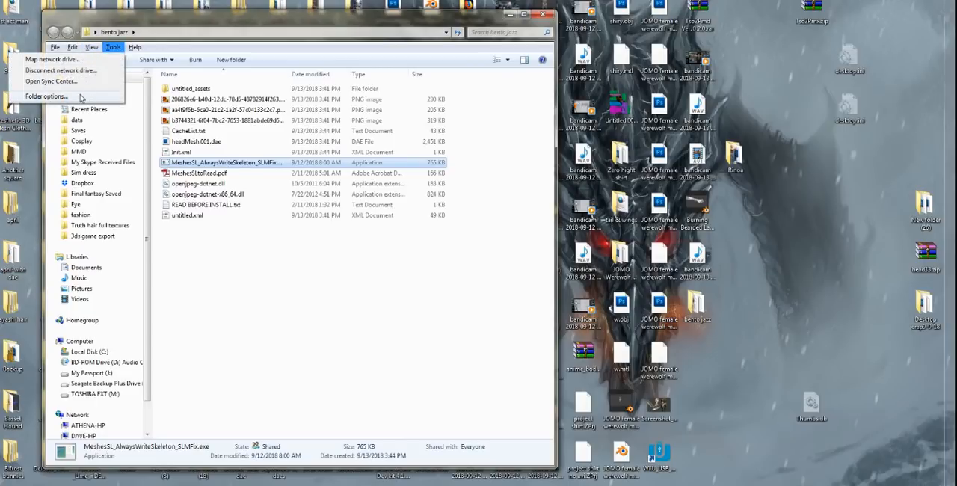
{"action": "left_click", "coordinate": [47, 96]}
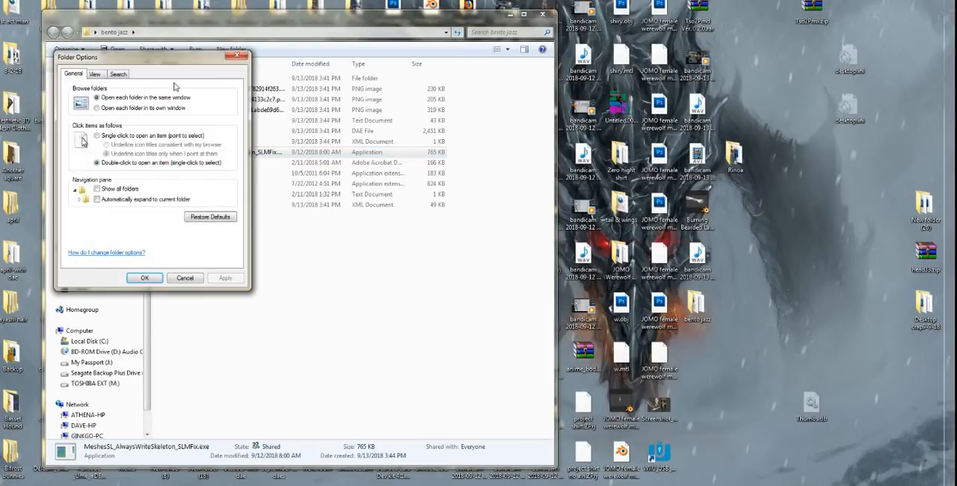
{"action": "left_click_drag", "start_coordinate": [174, 63], "coordinate": [419, 101]}
{"action": "left_click", "coordinate": [339, 111]}
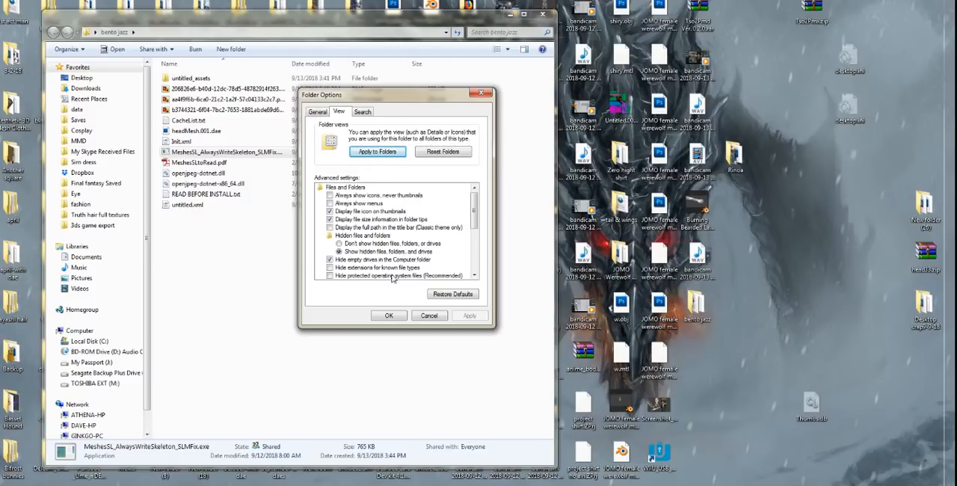
{"action": "left_click", "coordinate": [389, 316]}
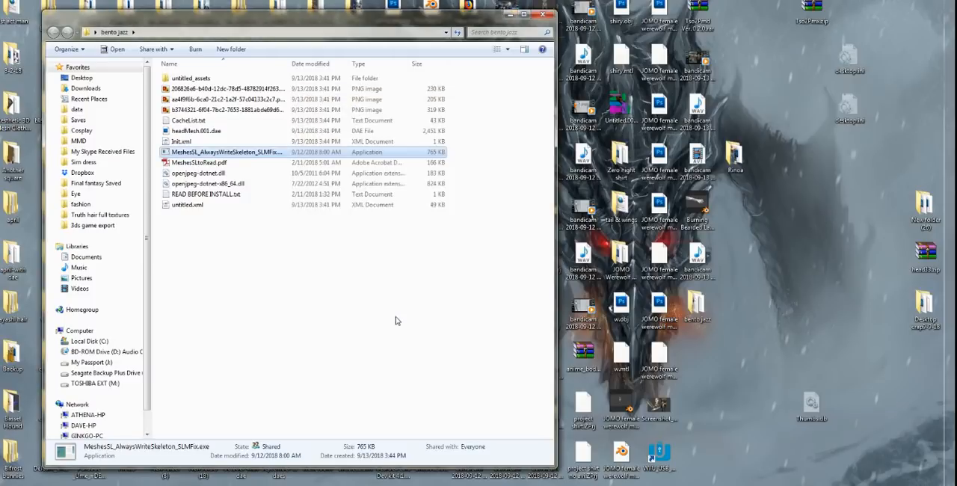
Step: Start MeshesSL_AlwaysWriteSkeleton_SLMFix.exe again from the bento jazz folder and dismiss its texture cache reminder
{"action": "double_click", "coordinate": [261, 154]}
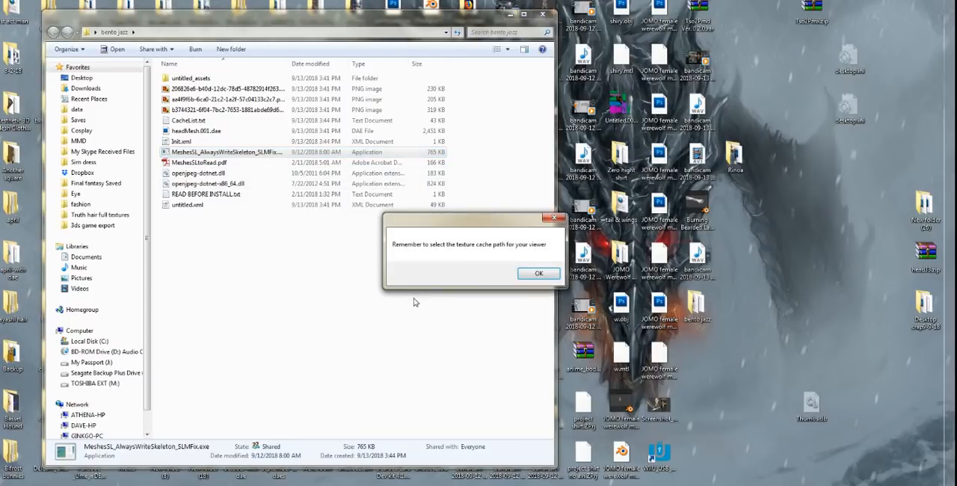
{"action": "left_click", "coordinate": [536, 276]}
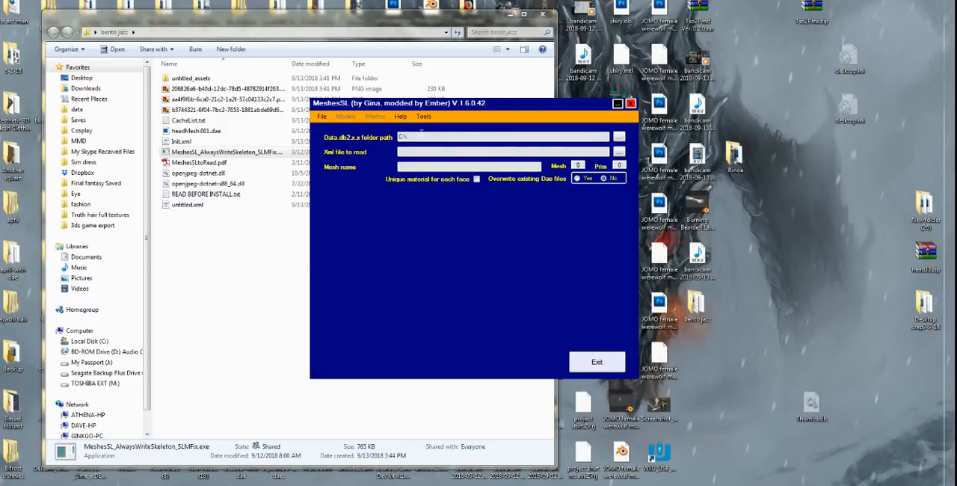
{"action": "double_click", "coordinate": [403, 137]}
{"action": "right_click", "coordinate": [403, 137]}
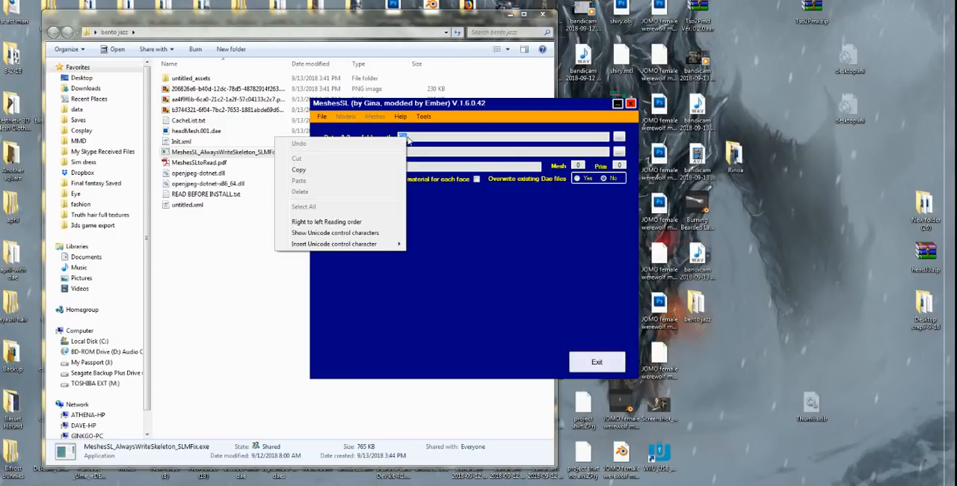
{"action": "left_click", "coordinate": [497, 140]}
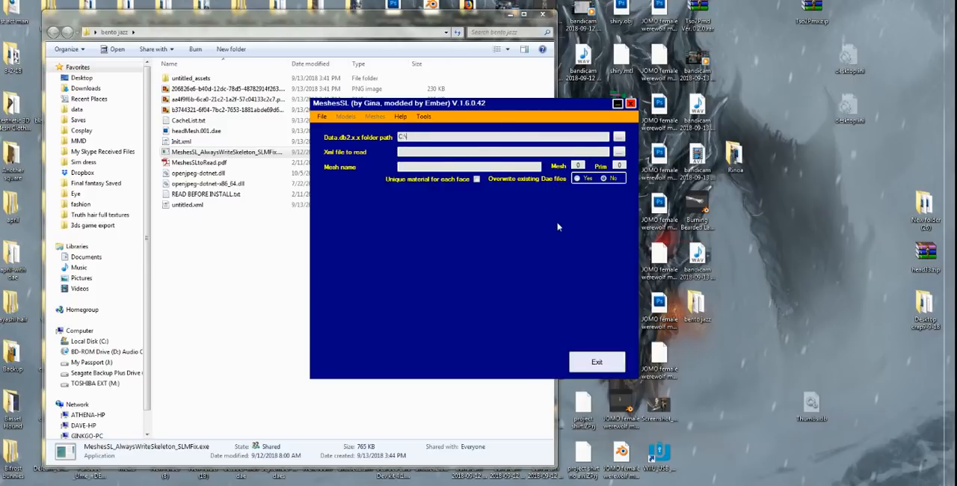
Step: Set the Data.db2.x.x folder path to the viewer's DarkstormOS folder inside the user profile's AppData\Local
{"action": "left_click", "coordinate": [620, 142]}
{"action": "left_click_drag", "start_coordinate": [479, 163], "coordinate": [643, 107]}
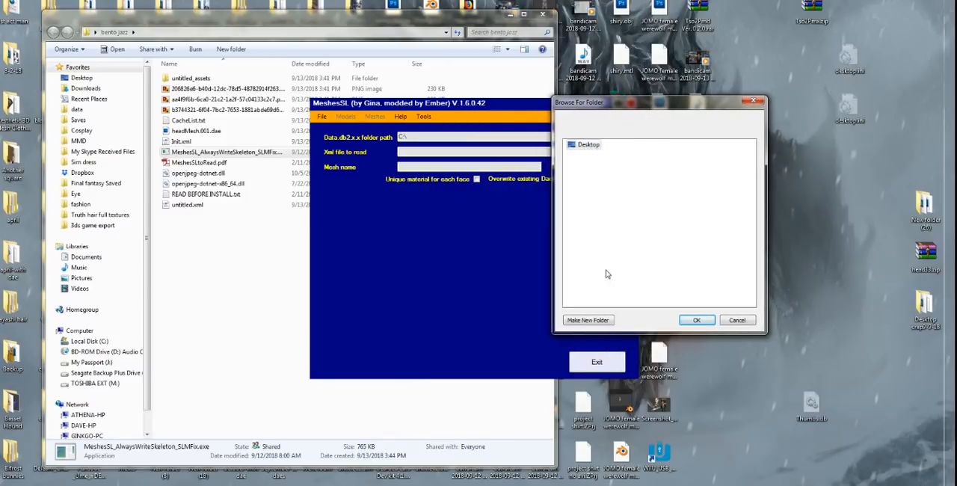
{"action": "left_click", "coordinate": [588, 144]}
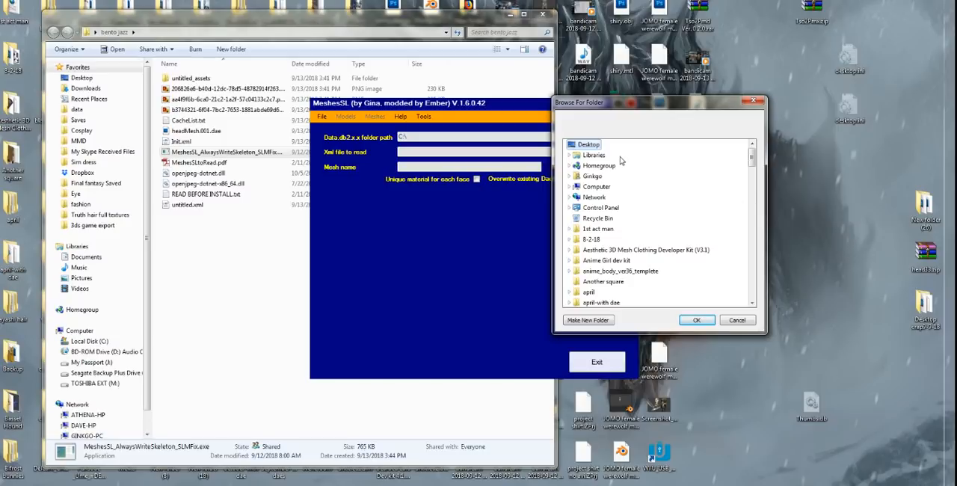
{"action": "scroll", "coordinate": [620, 160], "scroll_direction": "down", "scroll_amount": 15}
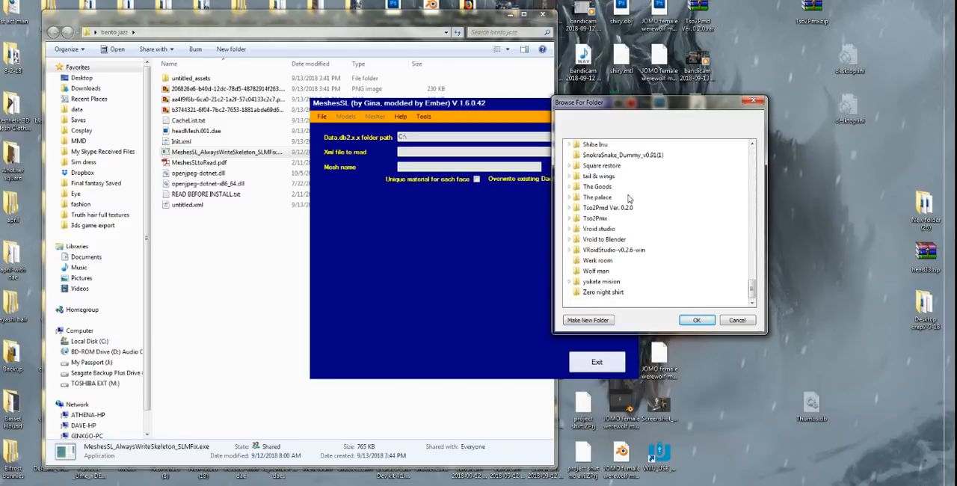
{"action": "scroll", "coordinate": [629, 198], "scroll_direction": "up", "scroll_amount": 15}
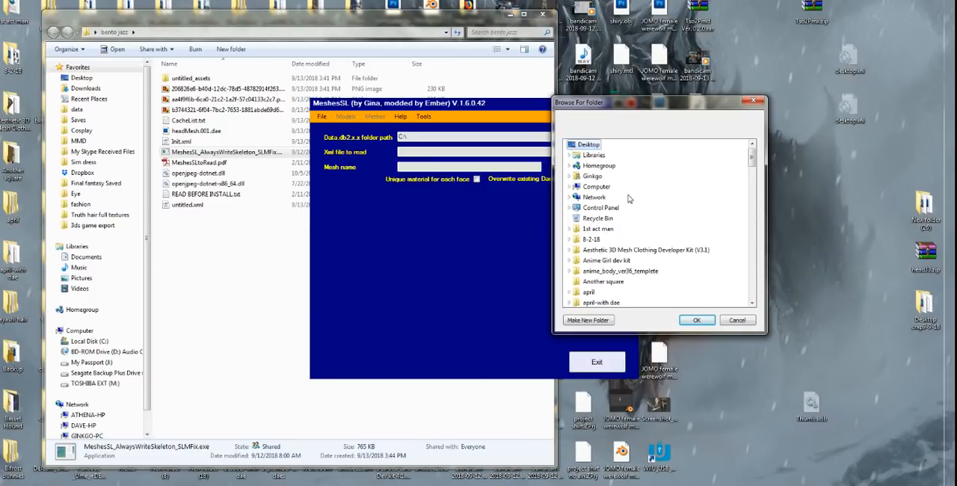
{"action": "left_click", "coordinate": [571, 176]}
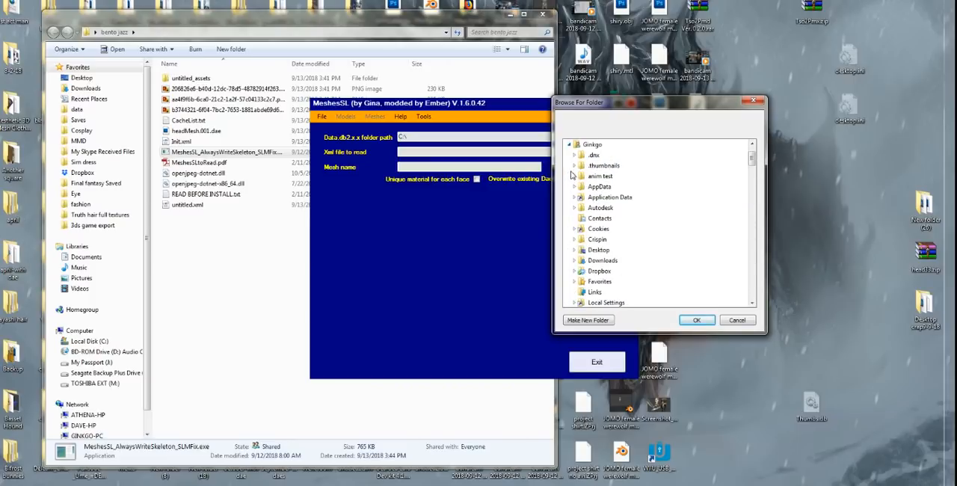
{"action": "double_click", "coordinate": [587, 145]}
{"action": "scroll", "coordinate": [594, 179], "scroll_direction": "up", "scroll_amount": 1}
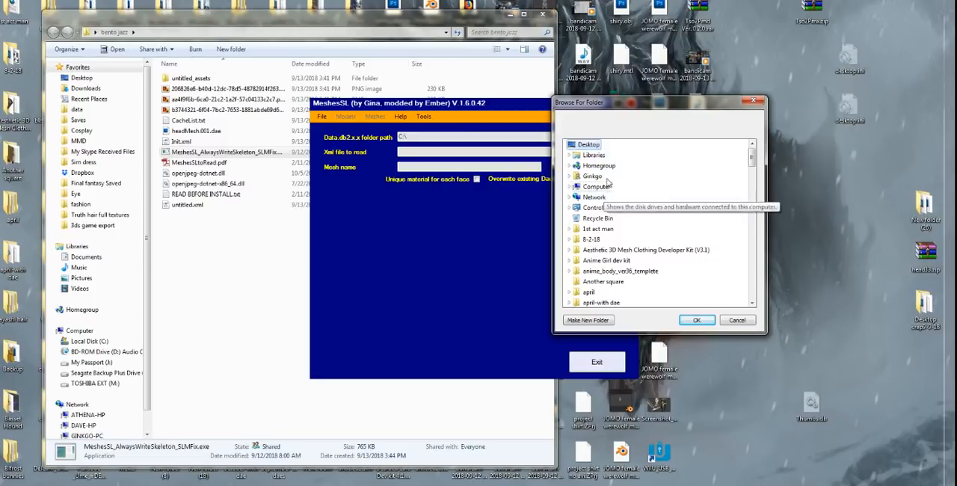
{"action": "double_click", "coordinate": [580, 176]}
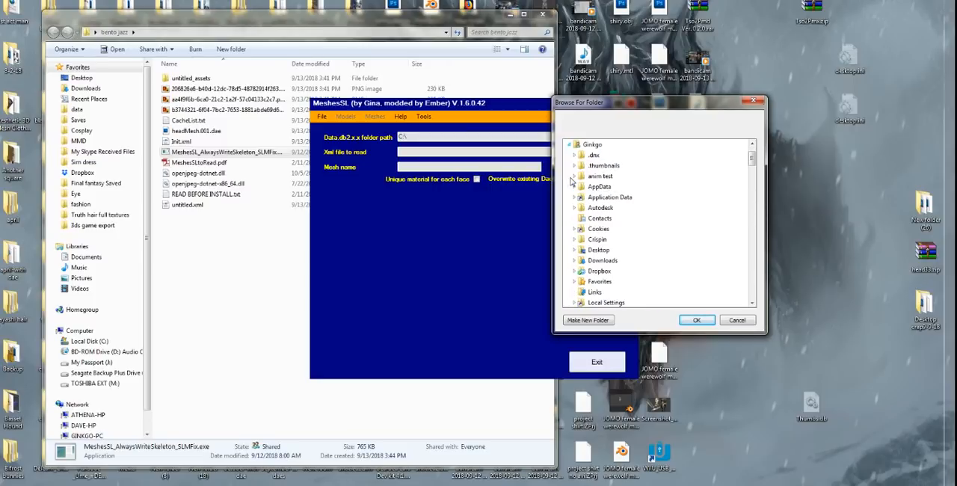
{"action": "left_click", "coordinate": [576, 187]}
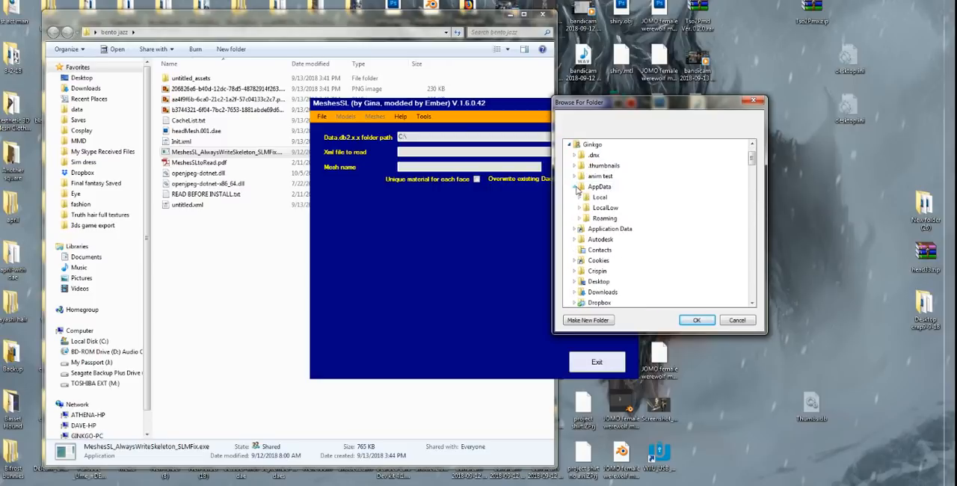
{"action": "left_click", "coordinate": [580, 197]}
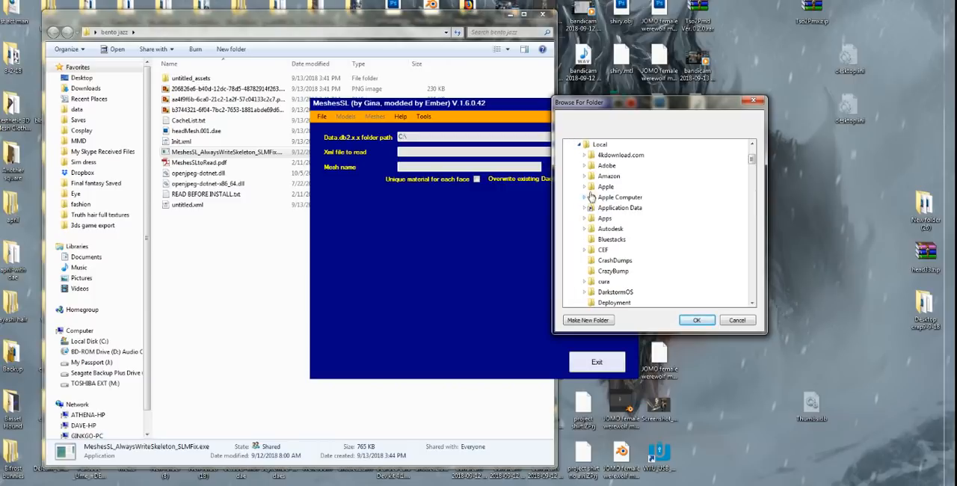
{"action": "scroll", "coordinate": [619, 188], "scroll_direction": "down", "scroll_amount": 2}
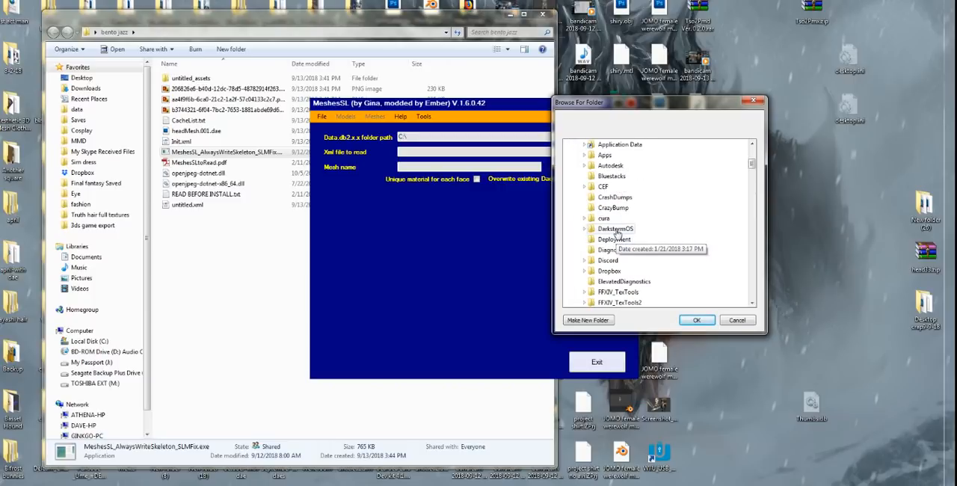
{"action": "left_click", "coordinate": [618, 231]}
{"action": "scroll", "coordinate": [634, 253], "scroll_direction": "down", "scroll_amount": 2}
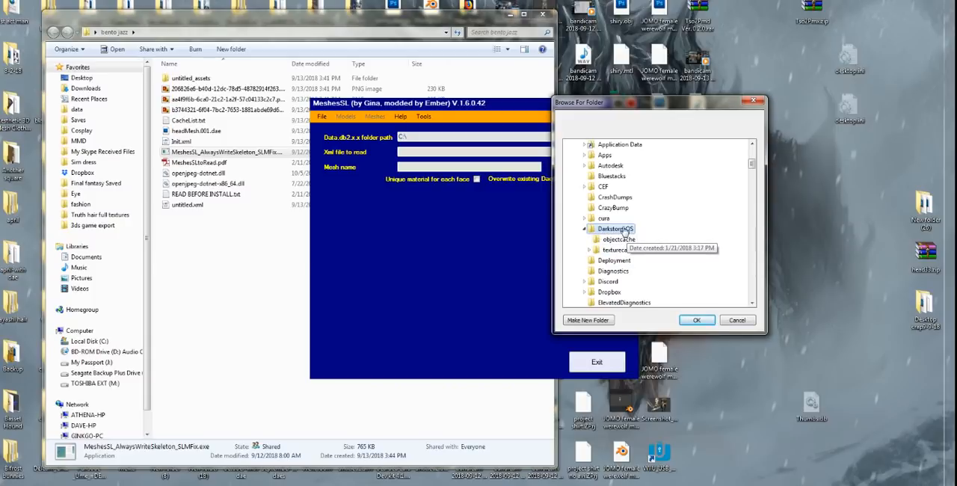
{"action": "left_click", "coordinate": [696, 320]}
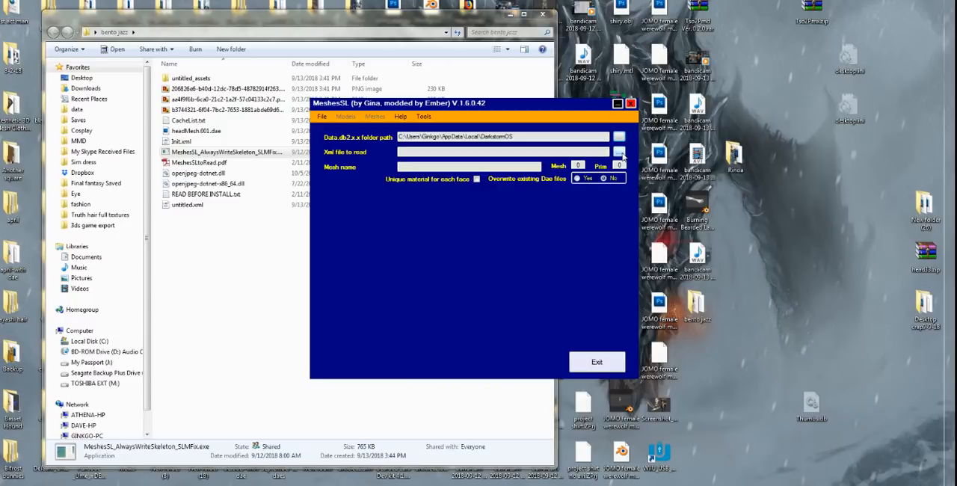
Step: Load untitled.xml from the bento jazz desktop folder as the XML file to read
{"action": "left_click", "coordinate": [620, 153]}
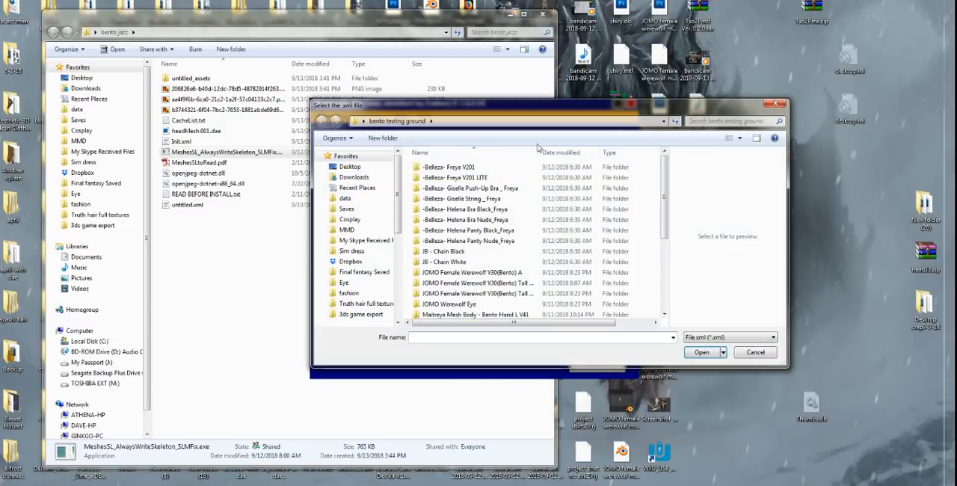
{"action": "left_click", "coordinate": [356, 167]}
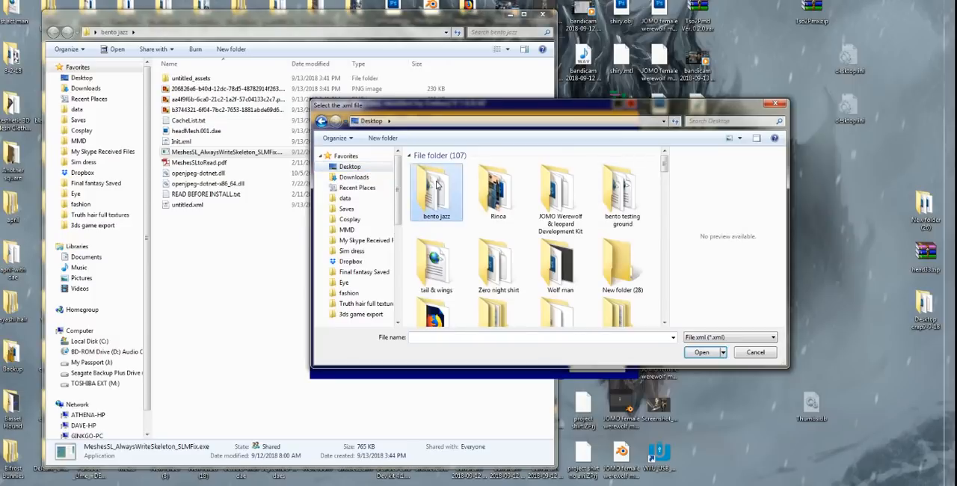
{"action": "double_click", "coordinate": [438, 185]}
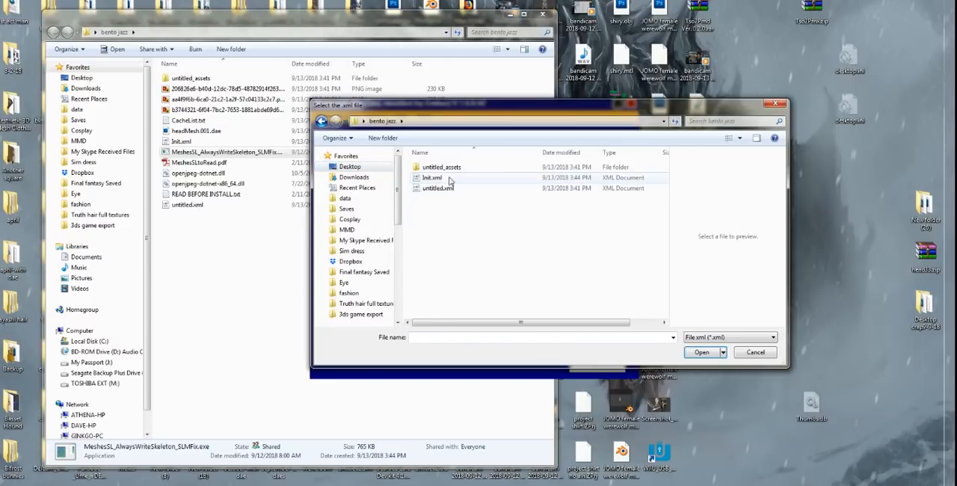
{"action": "double_click", "coordinate": [431, 192]}
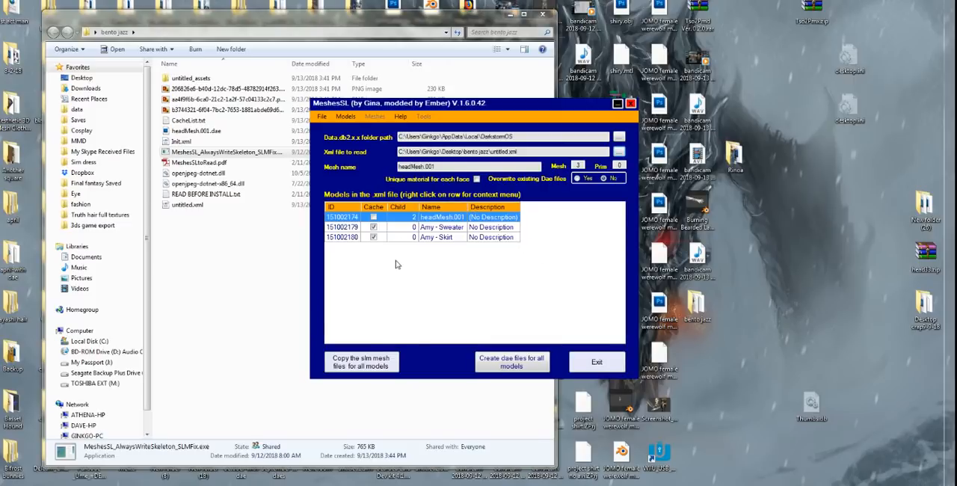
Step: Allow overwriting of existing Dae files, create dae files for all listed models, and dismiss the result messages
{"action": "left_click", "coordinate": [373, 217]}
{"action": "left_click", "coordinate": [577, 179]}
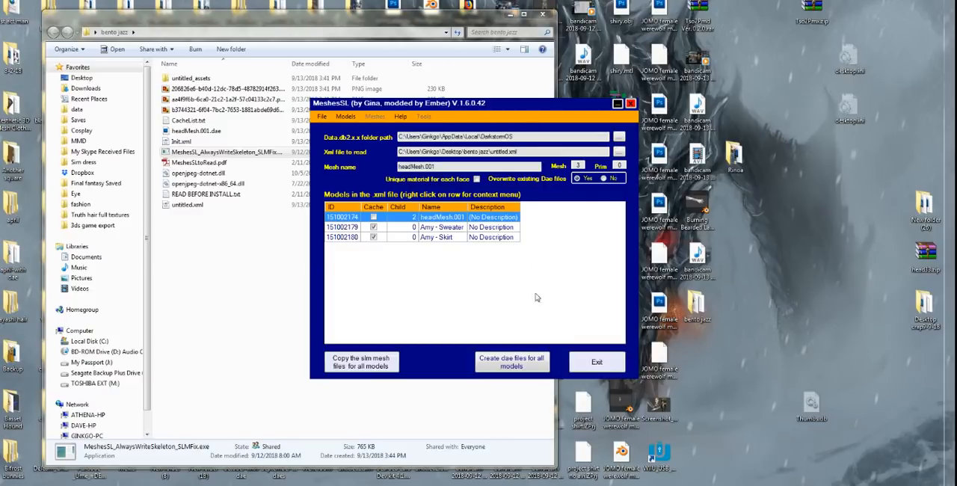
{"action": "left_click", "coordinate": [513, 362]}
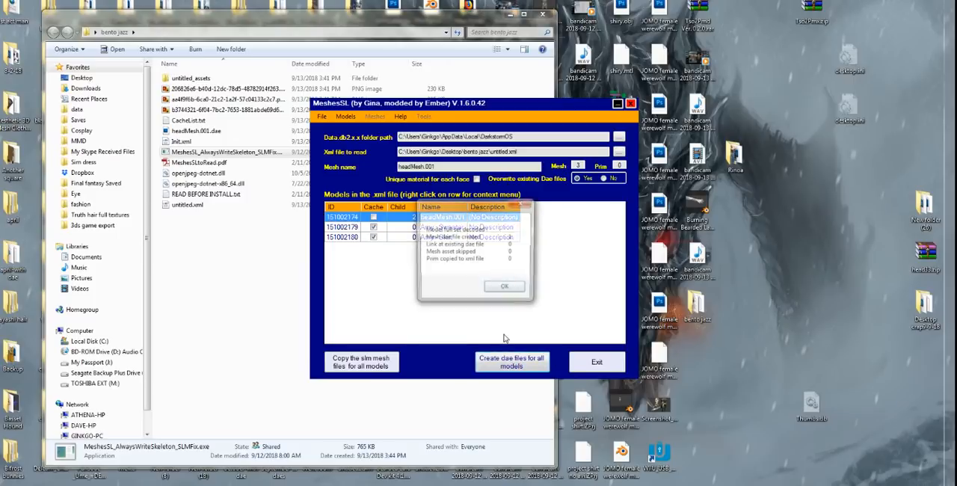
{"action": "left_click", "coordinate": [507, 289]}
{"action": "left_click", "coordinate": [507, 290]}
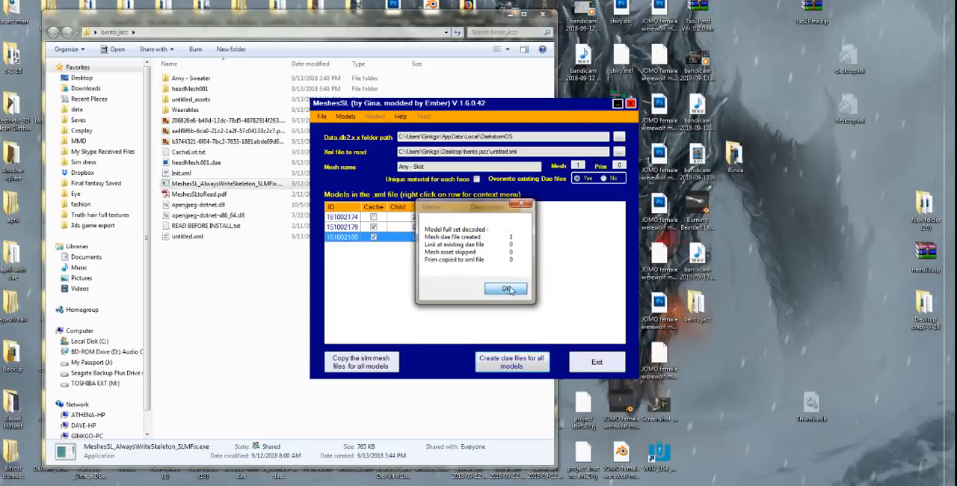
{"action": "left_click", "coordinate": [507, 289]}
{"action": "left_click", "coordinate": [488, 274]}
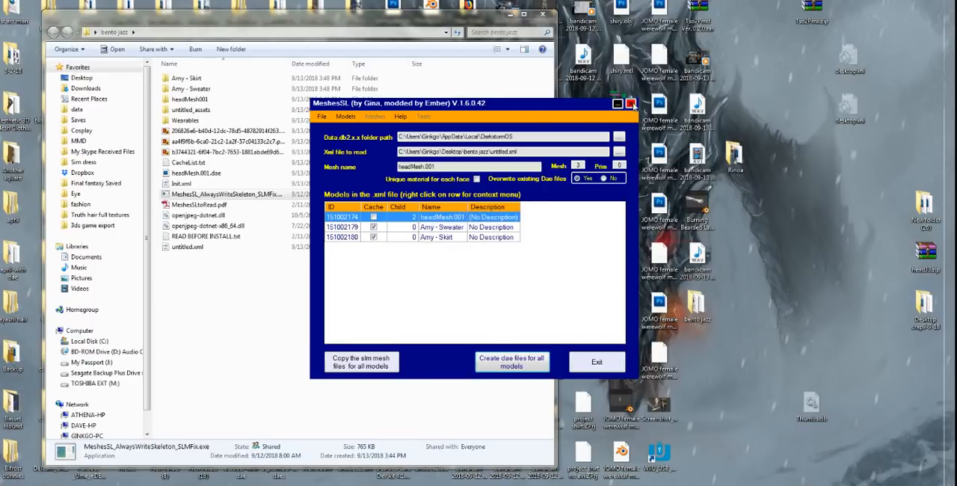
Step: Close MeshesSL and maximize the bento jazz folder window, showing its files in the Content view
{"action": "left_click", "coordinate": [632, 104]}
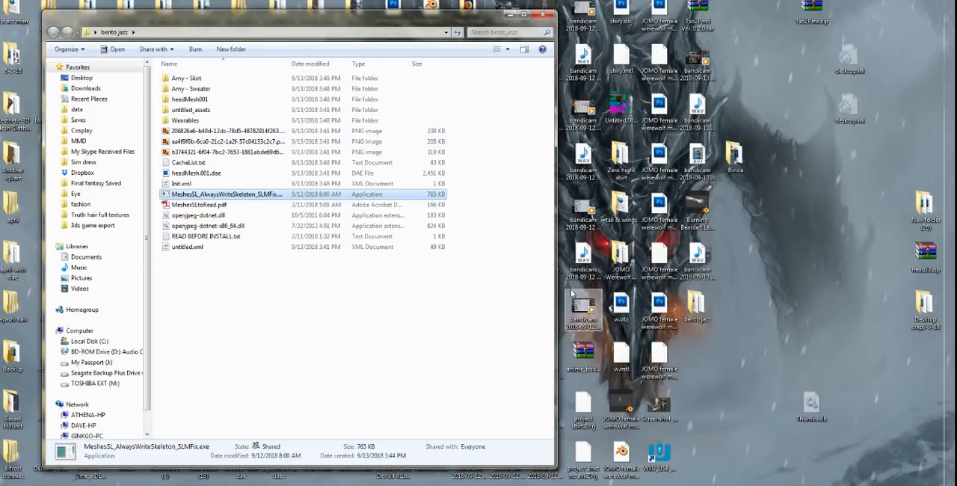
{"action": "left_click", "coordinate": [523, 14]}
{"action": "scroll", "coordinate": [284, 245], "scroll_direction": "up", "scroll_amount": 3, "text": "ctrl"}
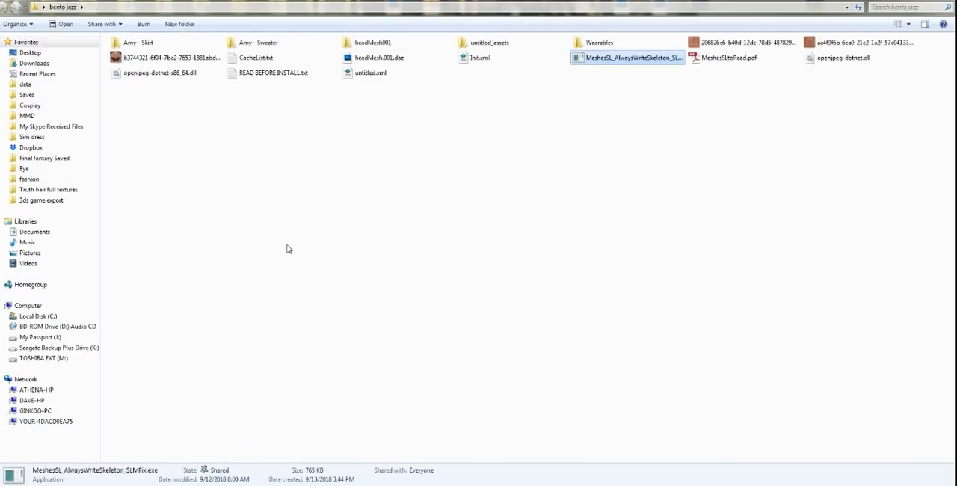
{"action": "scroll", "coordinate": [285, 244], "scroll_direction": "down", "scroll_amount": 1, "text": "ctrl"}
{"action": "scroll", "coordinate": [285, 245], "scroll_direction": "down", "scroll_amount": 3, "text": "ctrl"}
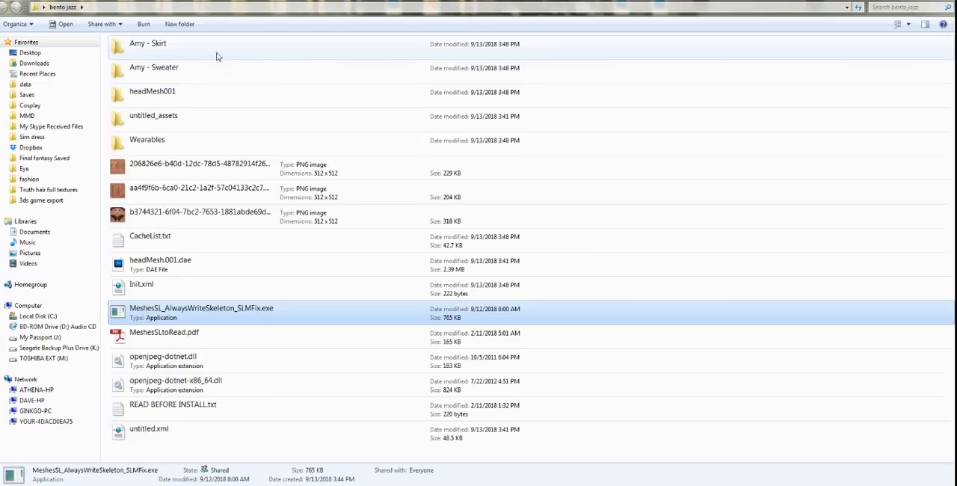
Step: In headMesh001's files to upload subfolder, open the file location of the headMesh001.dae shortcut
{"action": "double_click", "coordinate": [154, 96]}
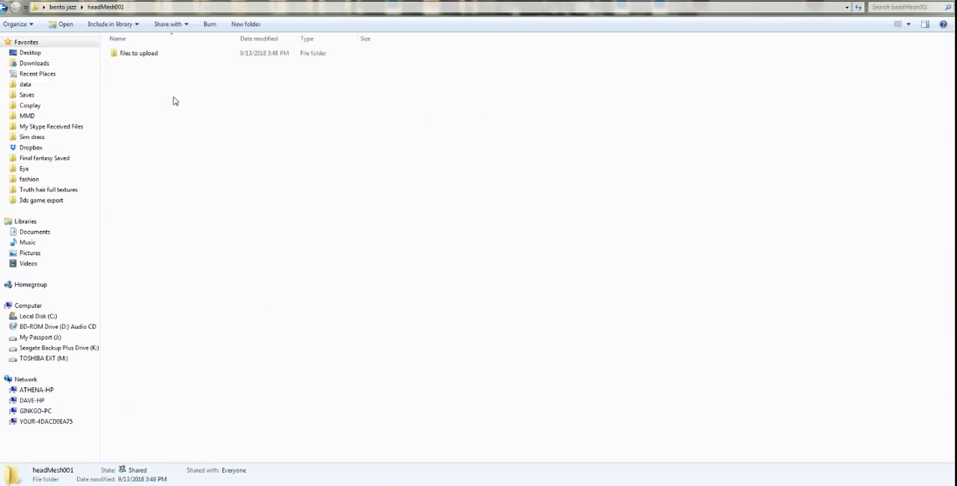
{"action": "double_click", "coordinate": [146, 57]}
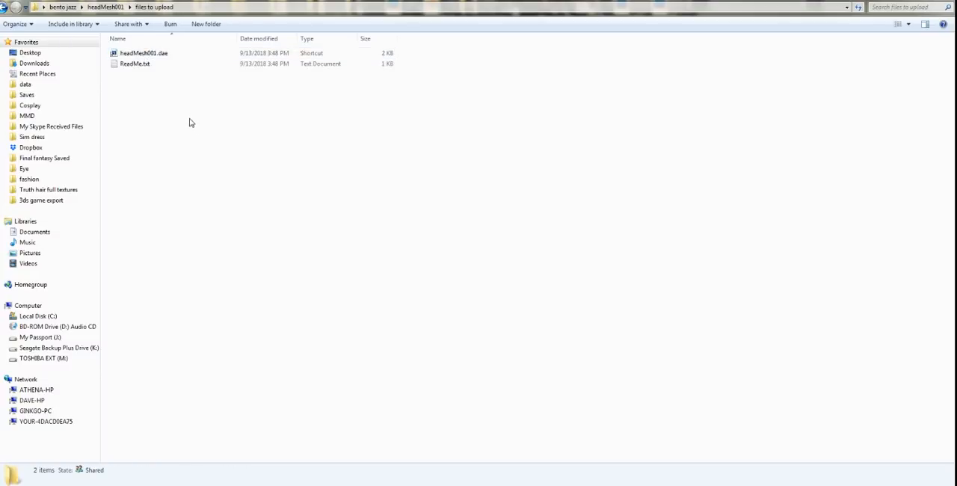
{"action": "right_click", "coordinate": [152, 57]}
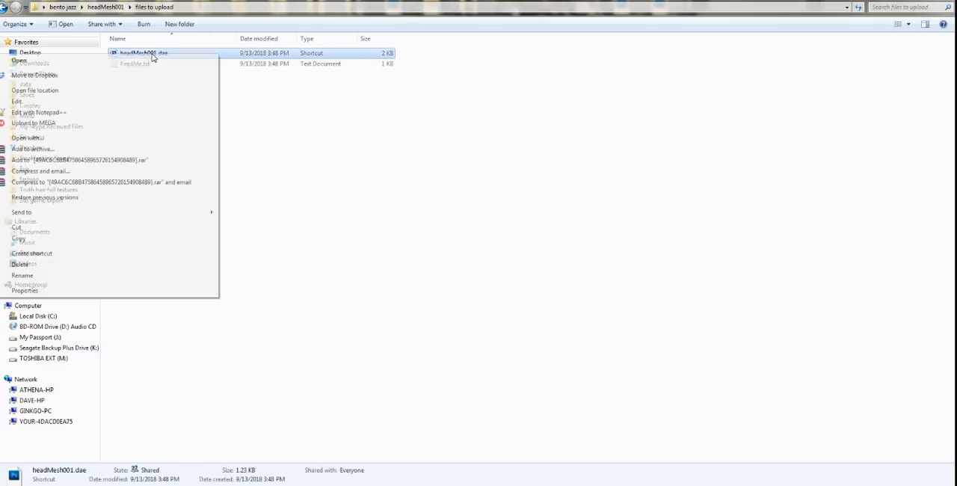
{"action": "left_click", "coordinate": [301, 107]}
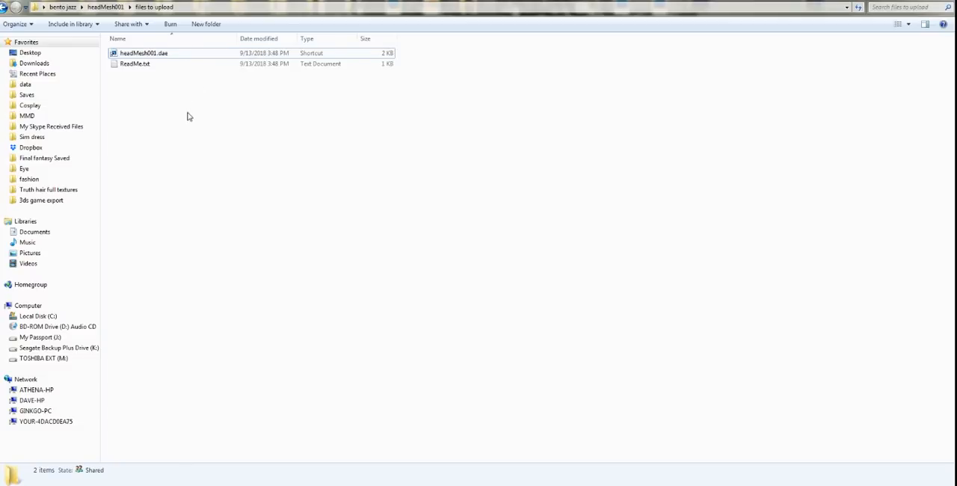
{"action": "right_click", "coordinate": [148, 58]}
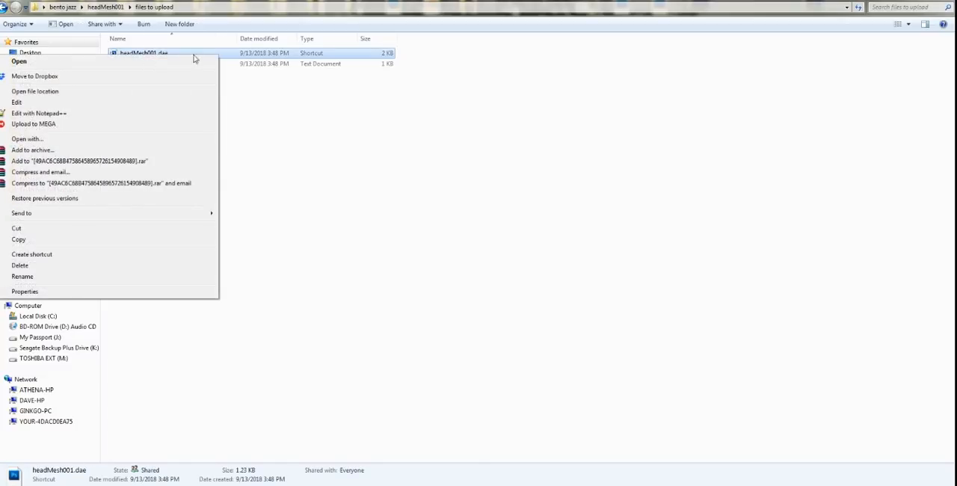
{"action": "left_click", "coordinate": [238, 57]}
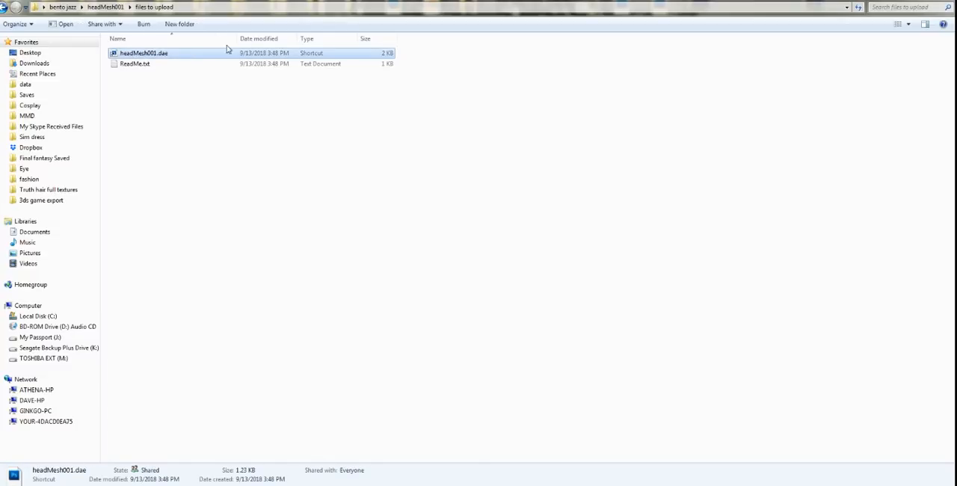
{"action": "right_click", "coordinate": [197, 55]}
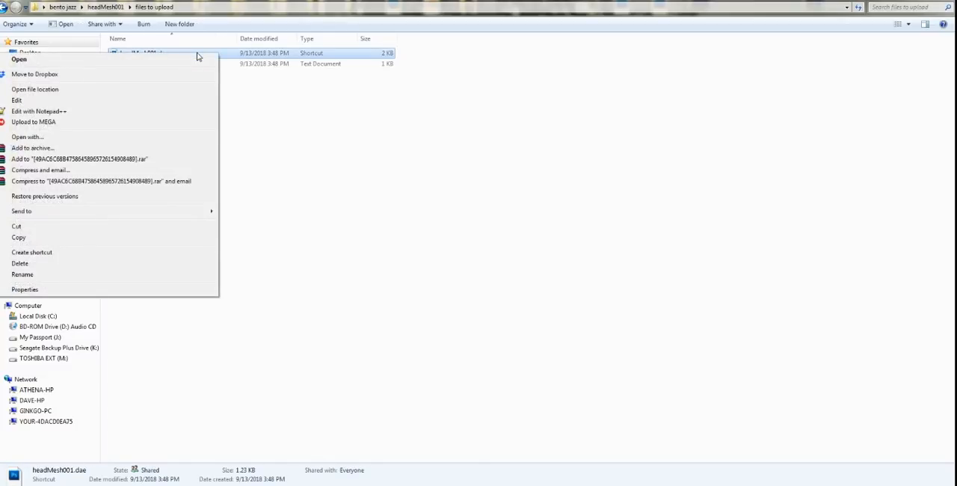
{"action": "left_click", "coordinate": [121, 96]}
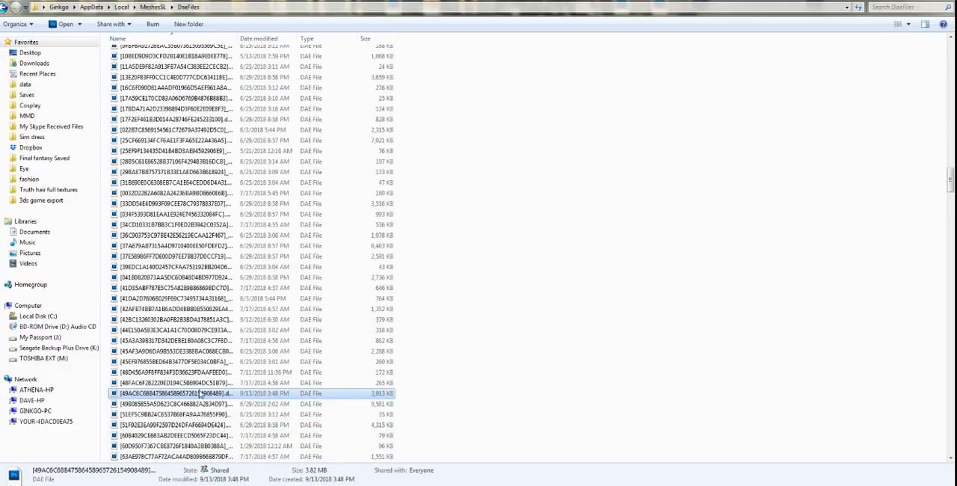
Step: Copy the selected DAE file from the MeshesSL DaeFiles folder into headMesh001's files to upload folder
{"action": "right_click", "coordinate": [191, 394]}
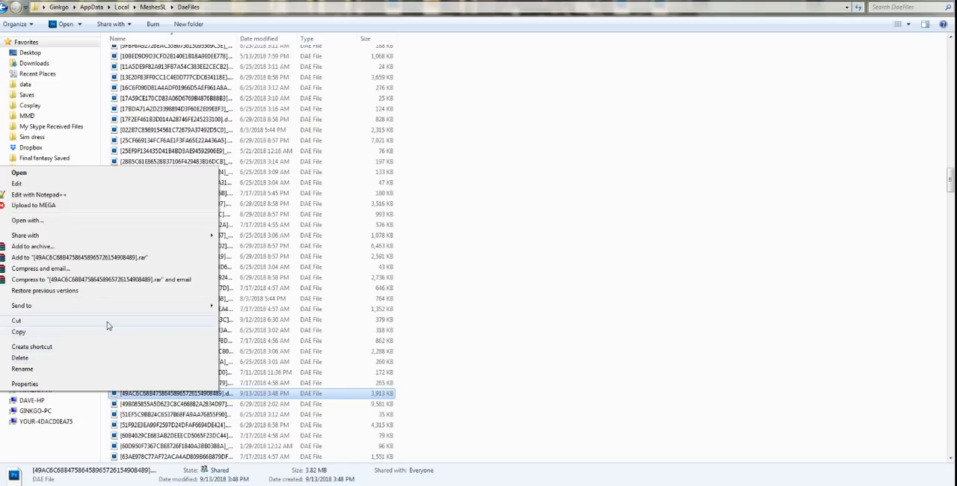
{"action": "left_click", "coordinate": [107, 331]}
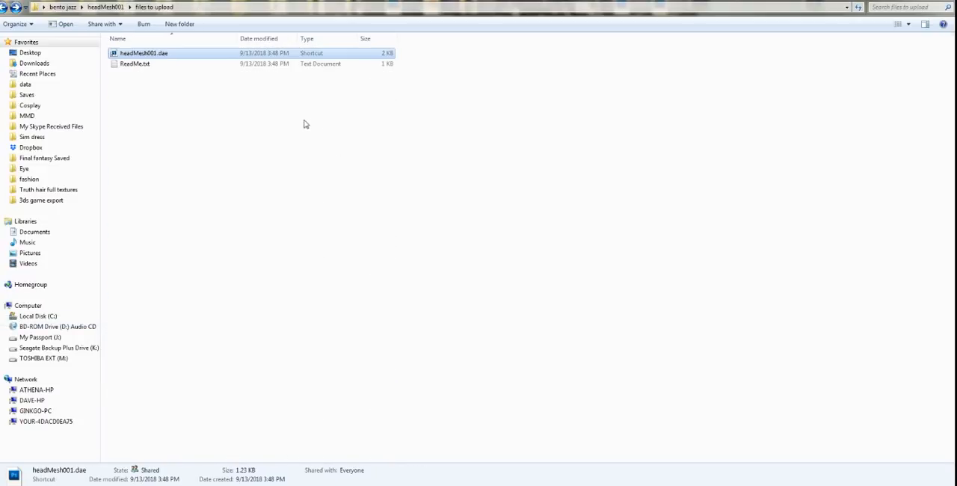
{"action": "right_click", "coordinate": [236, 97]}
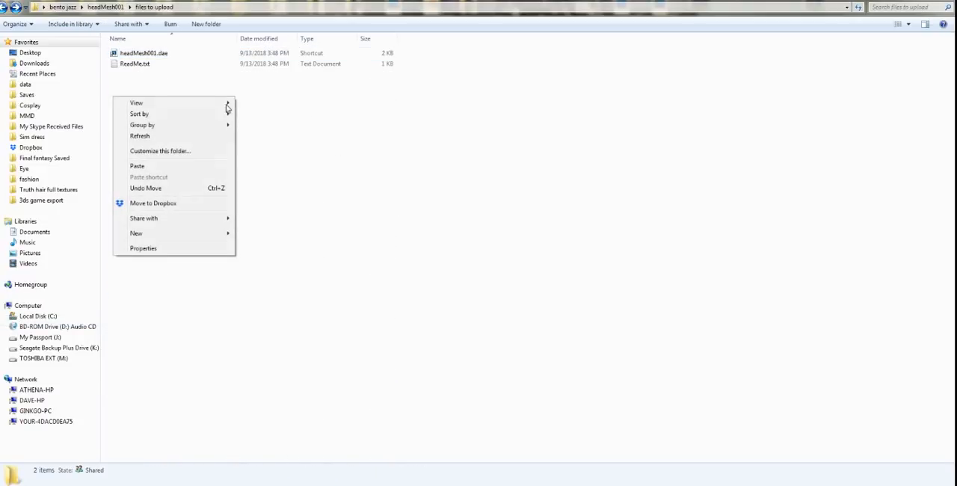
{"action": "left_click", "coordinate": [163, 168]}
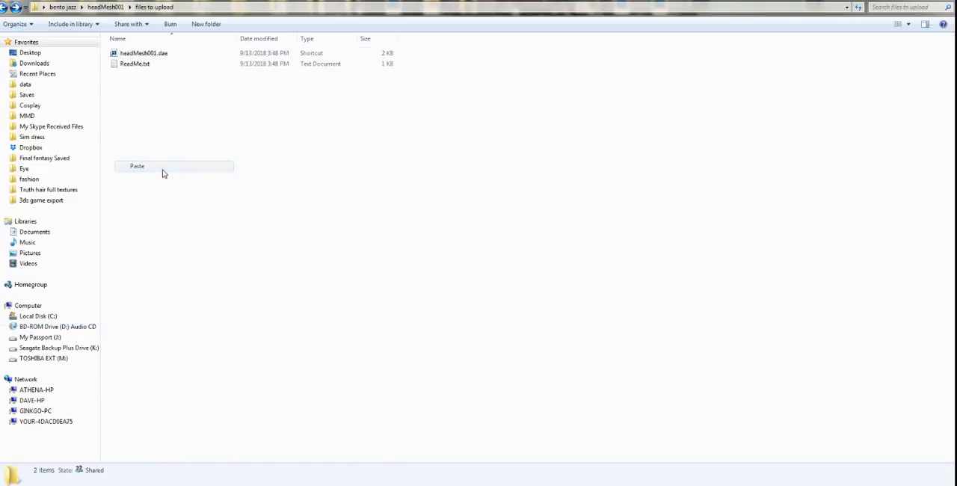
{"action": "left_click", "coordinate": [372, 225]}
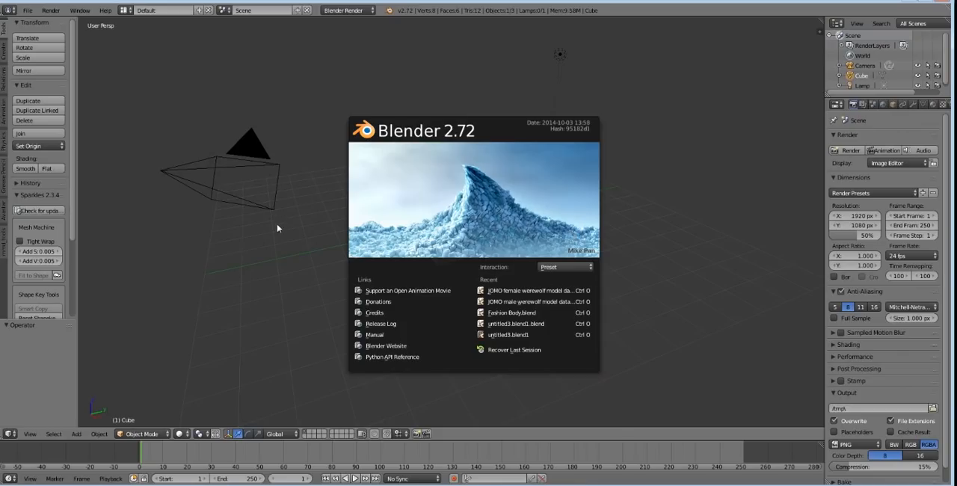
Step: In Blender, dismiss the splash screen and delete all default objects from the new scene
{"action": "left_click", "coordinate": [298, 259]}
{"action": "key", "text": "a"}
{"action": "key", "text": "a"}
{"action": "key", "text": "x"}
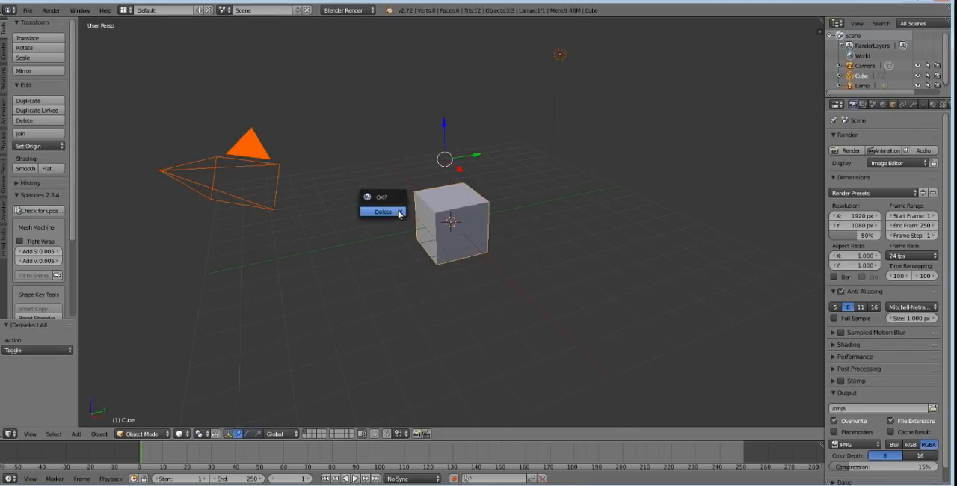
{"action": "left_click", "coordinate": [399, 212]}
Step: Import headMesh.001.dae from the bento jazz desktop folder as a Collada file
{"action": "left_click", "coordinate": [28, 10]}
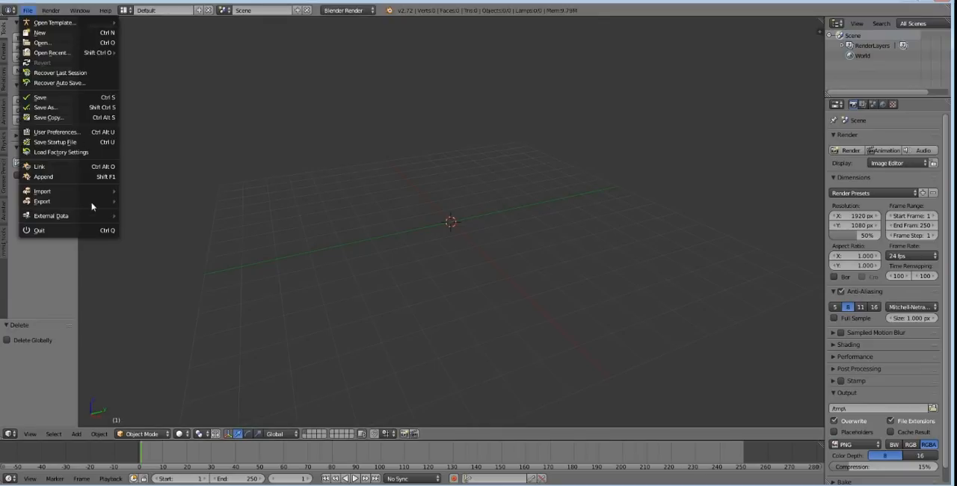
{"action": "mouse_move", "coordinate": [97, 193]}
{"action": "left_click", "coordinate": [142, 192]}
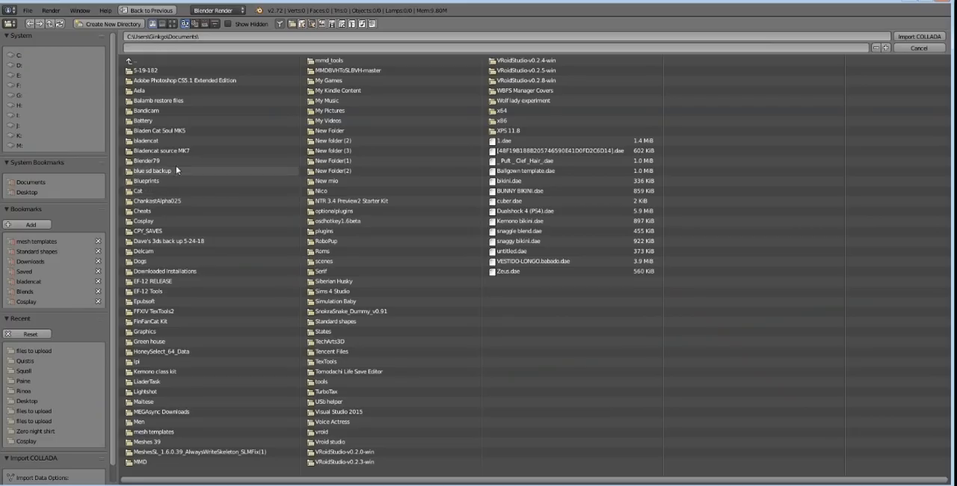
{"action": "left_click", "coordinate": [26, 192]}
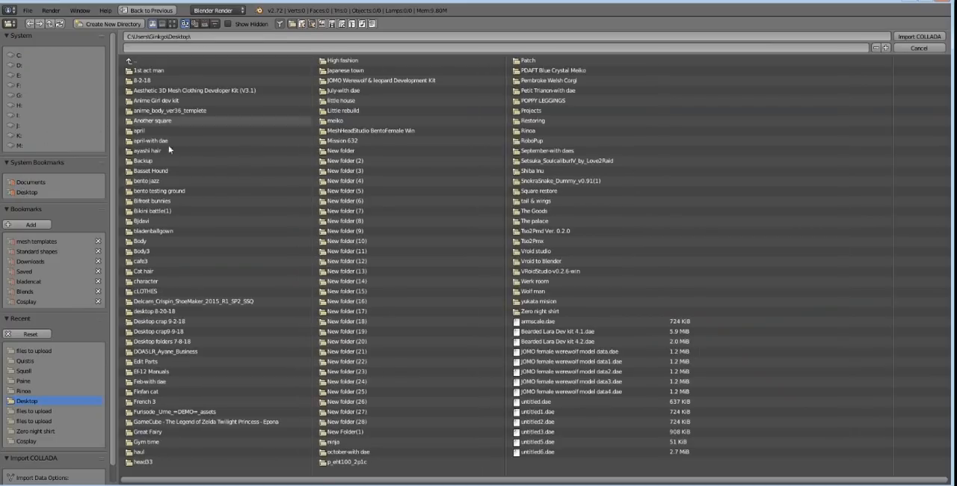
{"action": "left_click", "coordinate": [203, 26]}
{"action": "left_click", "coordinate": [149, 71]}
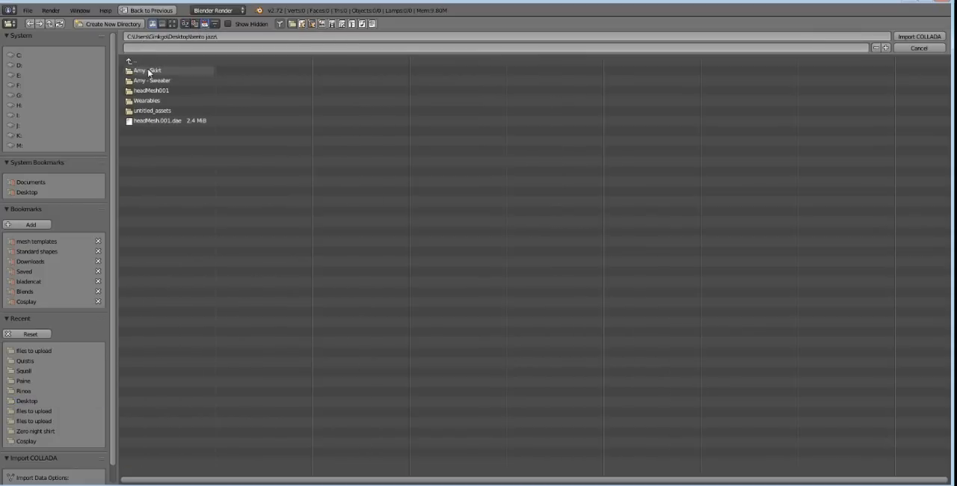
{"action": "double_click", "coordinate": [153, 120]}
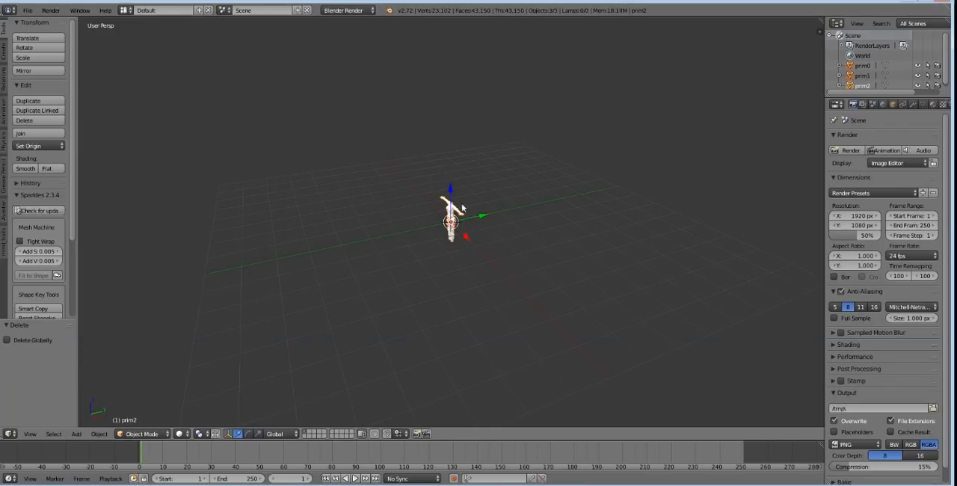
Step: Examine the imported body mesh from several angles and check prim2's modifiers and vertex groups
{"action": "scroll", "coordinate": [462, 208], "scroll_direction": "up", "scroll_amount": 9}
{"action": "middle_click_drag", "start_coordinate": [462, 208], "coordinate": [512, 292]}
{"action": "scroll", "coordinate": [465, 222], "scroll_direction": "up", "scroll_amount": 6}
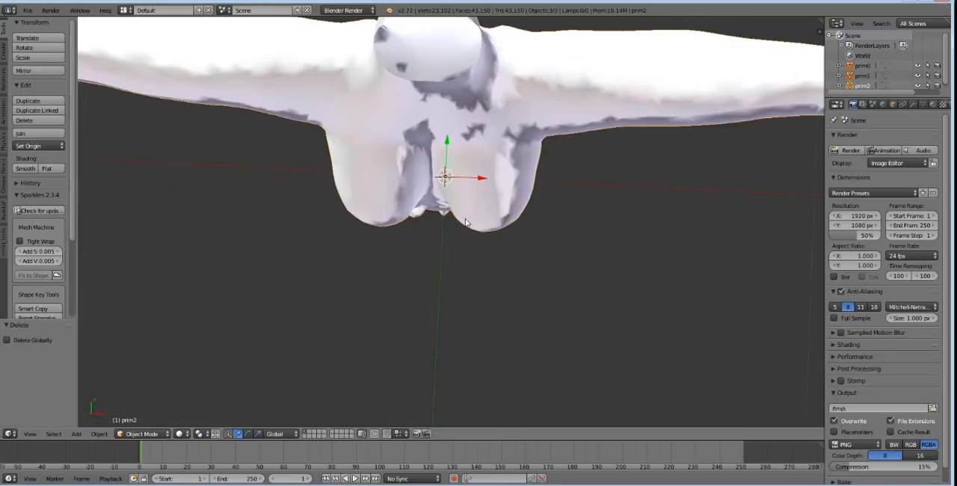
{"action": "middle_click_drag", "start_coordinate": [465, 222], "coordinate": [406, 141]}
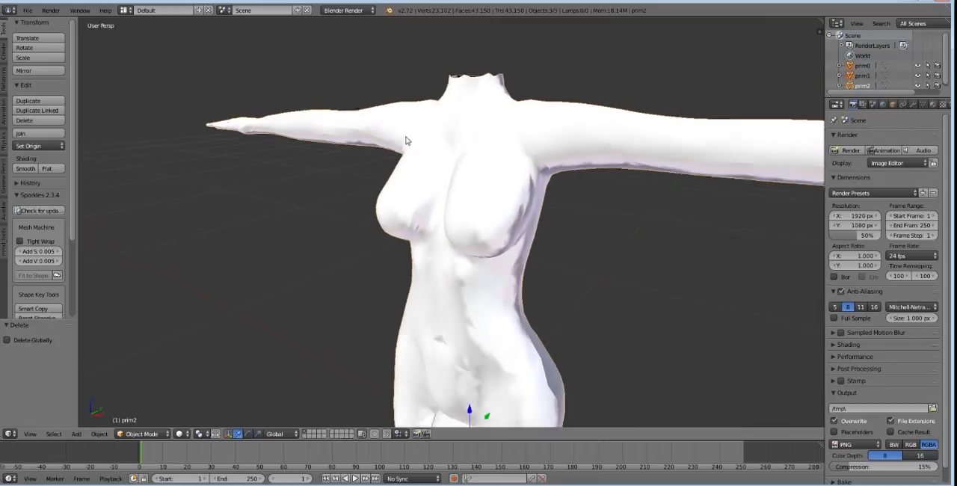
{"action": "scroll", "coordinate": [367, 156], "scroll_direction": "down", "scroll_amount": 3}
{"action": "middle_click_drag", "start_coordinate": [394, 237], "coordinate": [429, 147]}
{"action": "scroll", "coordinate": [436, 237], "scroll_direction": "down", "scroll_amount": 3}
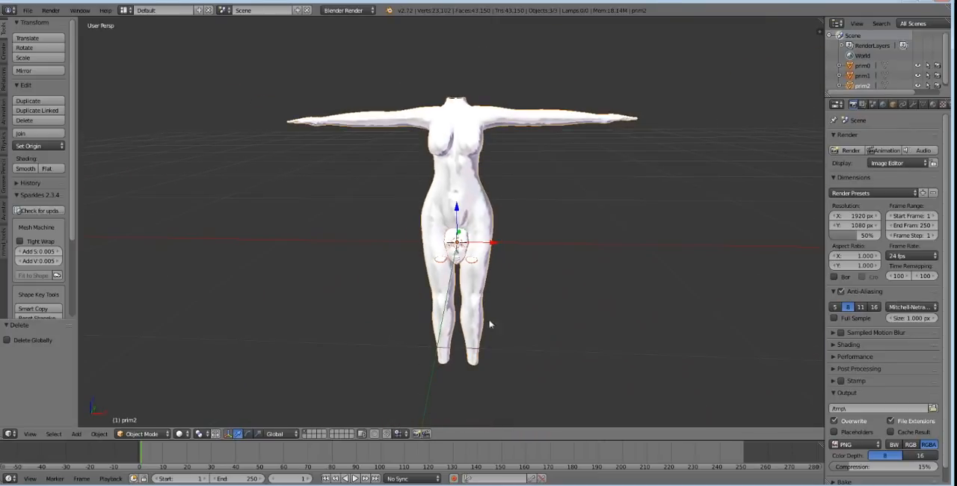
{"action": "right_click", "coordinate": [475, 196], "text": "shift"}
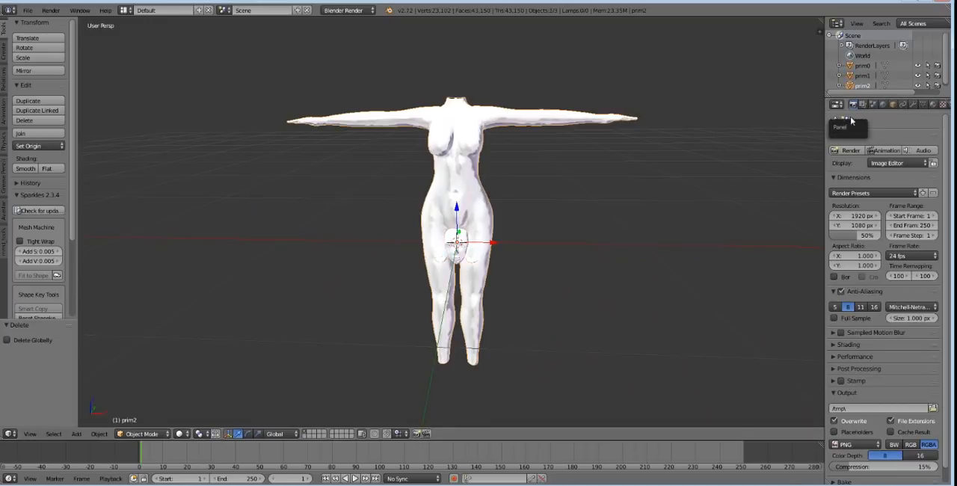
{"action": "left_click", "coordinate": [913, 105]}
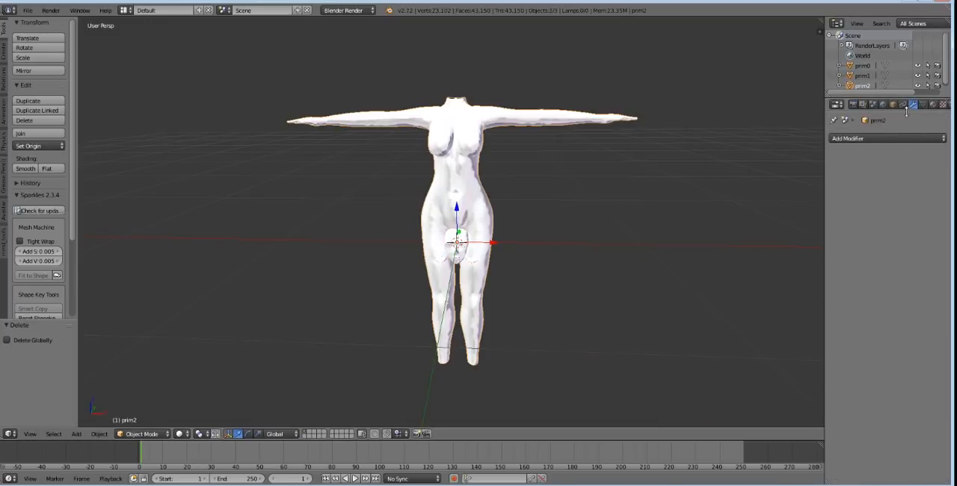
{"action": "left_click", "coordinate": [923, 104]}
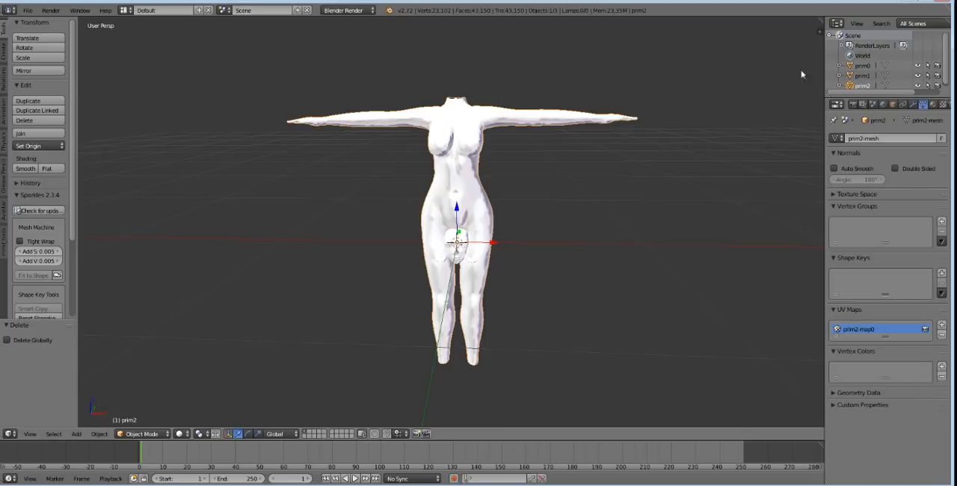
{"action": "left_click", "coordinate": [903, 1]}
{"action": "left_click", "coordinate": [813, 164]}
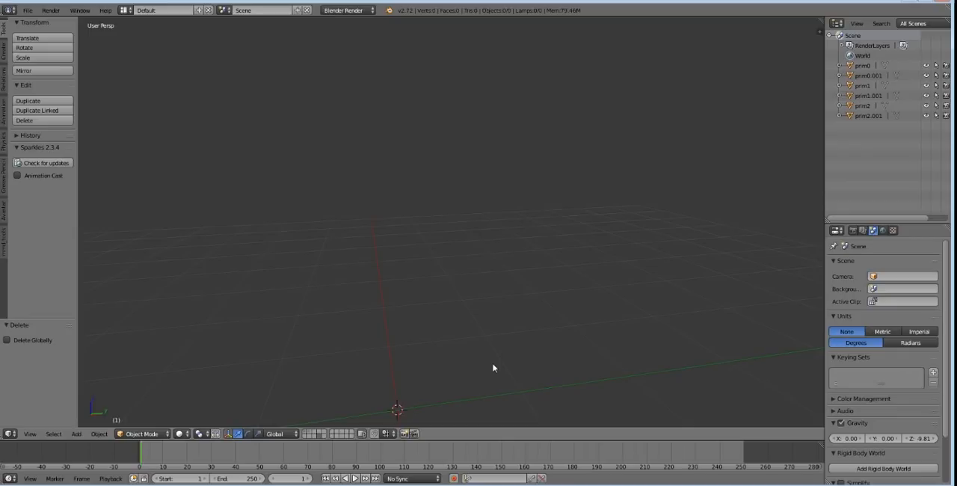
{"action": "scroll", "coordinate": [493, 368], "scroll_direction": "down", "scroll_amount": 2}
{"action": "left_click", "coordinate": [669, 332]}
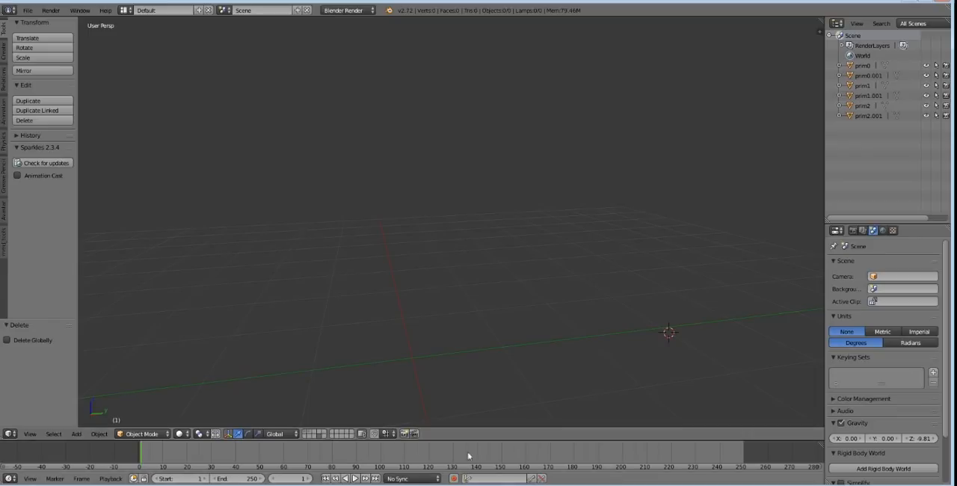
{"action": "left_click", "coordinate": [417, 364]}
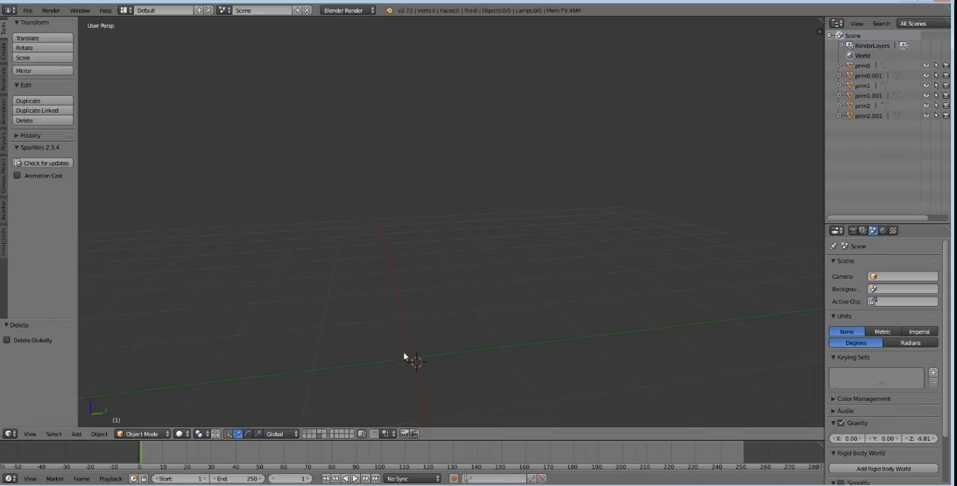
{"action": "middle_click_drag", "start_coordinate": [388, 344], "coordinate": [392, 304]}
Step: Import the MeshesSL-generated DAE file from headMesh001's files to upload folder as a Collada file
{"action": "left_click", "coordinate": [27, 11]}
{"action": "mouse_move", "coordinate": [69, 193]}
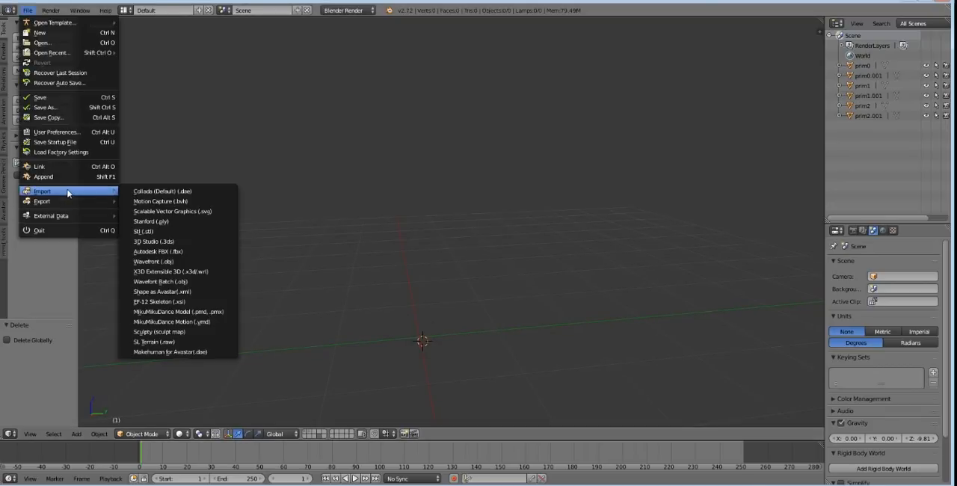
{"action": "left_click", "coordinate": [167, 190]}
{"action": "left_click", "coordinate": [170, 70]}
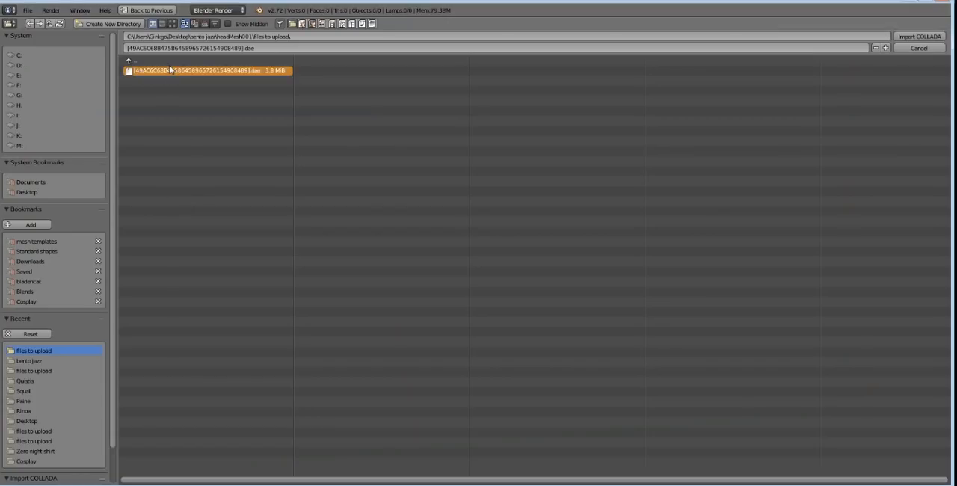
{"action": "left_click", "coordinate": [170, 69]}
Step: Select the imported Avatar armature and enable X-Ray display for it
{"action": "scroll", "coordinate": [394, 256], "scroll_direction": "up", "scroll_amount": 5}
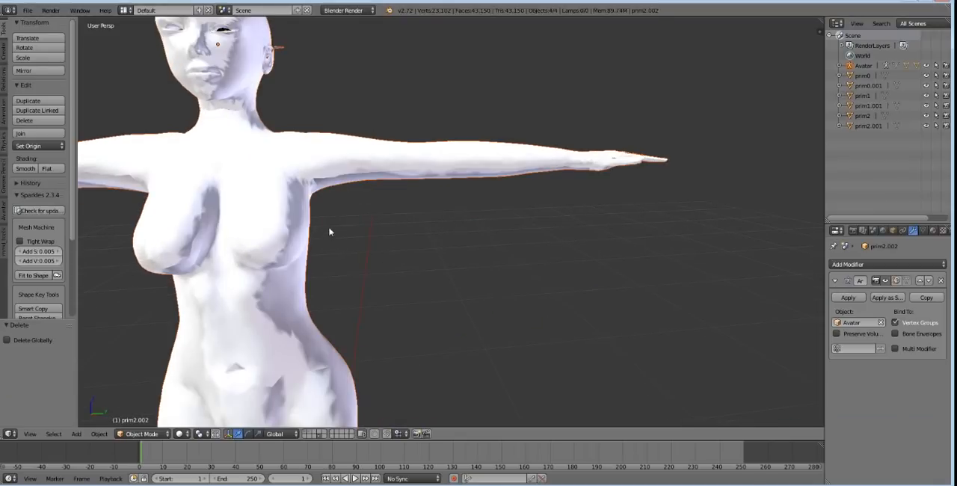
{"action": "middle_click_drag", "start_coordinate": [295, 221], "coordinate": [416, 46], "text": "shift"}
{"action": "scroll", "coordinate": [392, 212], "scroll_direction": "down", "scroll_amount": 1}
{"action": "right_click", "coordinate": [415, 51]}
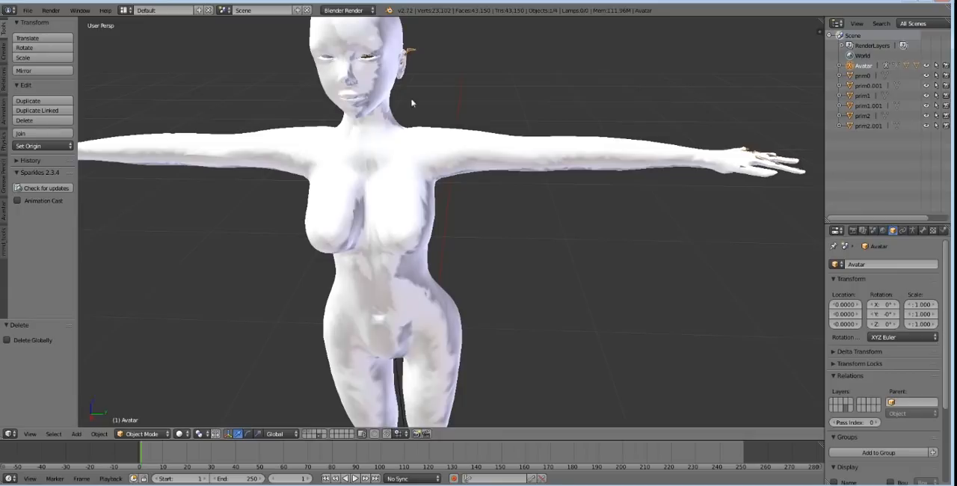
{"action": "scroll", "coordinate": [888, 304], "scroll_direction": "down", "scroll_amount": 3}
{"action": "left_click", "coordinate": [890, 393]}
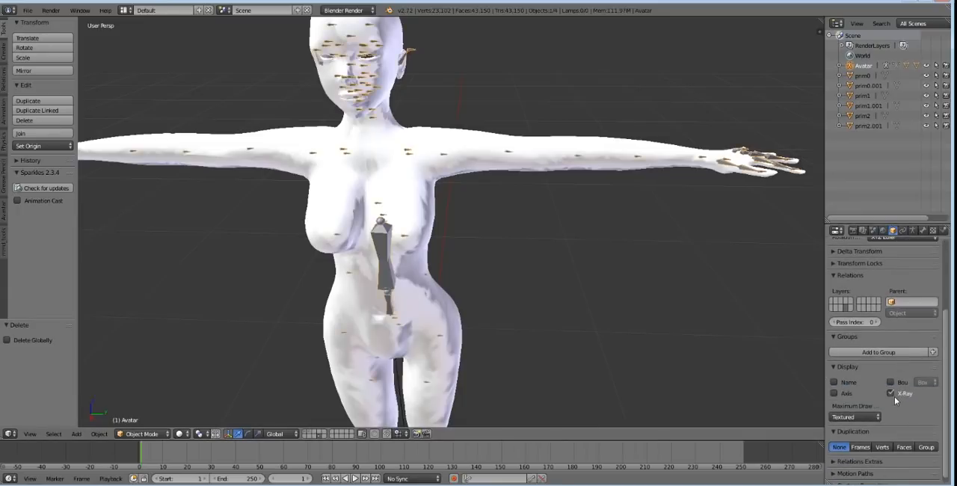
Step: Put the Avatar armature in Pose Mode and rotate the left thumb's middle bone, mHandThumb2Left, by about -322°
{"action": "middle_click_drag", "start_coordinate": [414, 157], "coordinate": [419, 144]}
{"action": "middle_click_drag", "start_coordinate": [620, 163], "coordinate": [525, 229]}
{"action": "scroll", "coordinate": [565, 257], "scroll_direction": "up", "scroll_amount": 3}
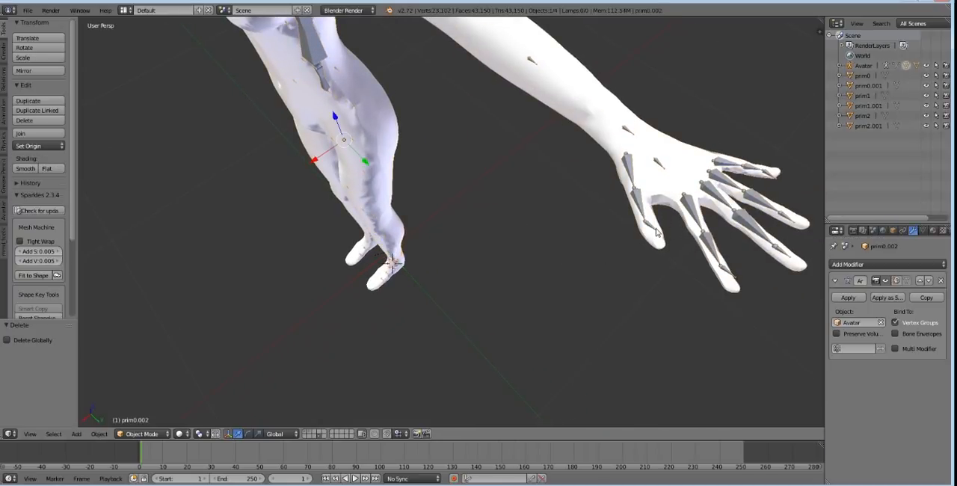
{"action": "left_click", "coordinate": [142, 433]}
{"action": "left_click", "coordinate": [139, 397]}
{"action": "right_click", "coordinate": [656, 231]}
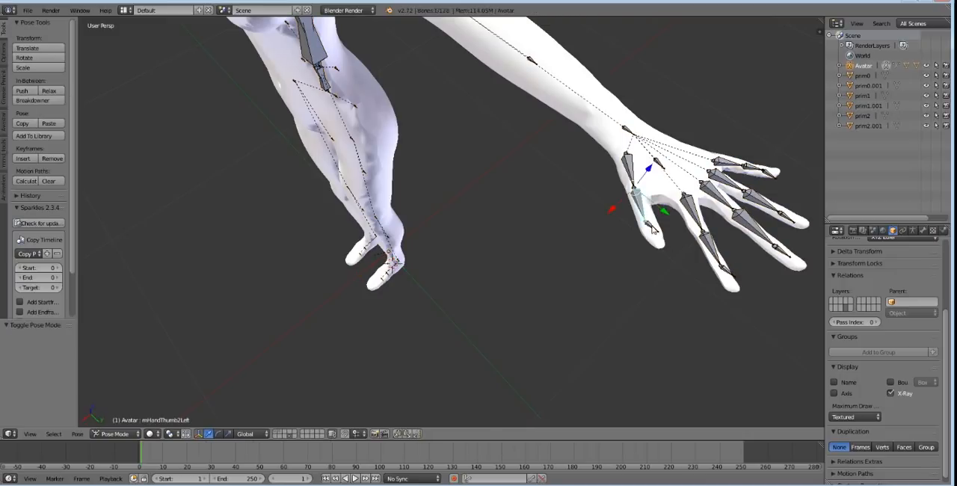
{"action": "key", "text": "r"}
{"action": "left_click", "coordinate": [619, 263]}
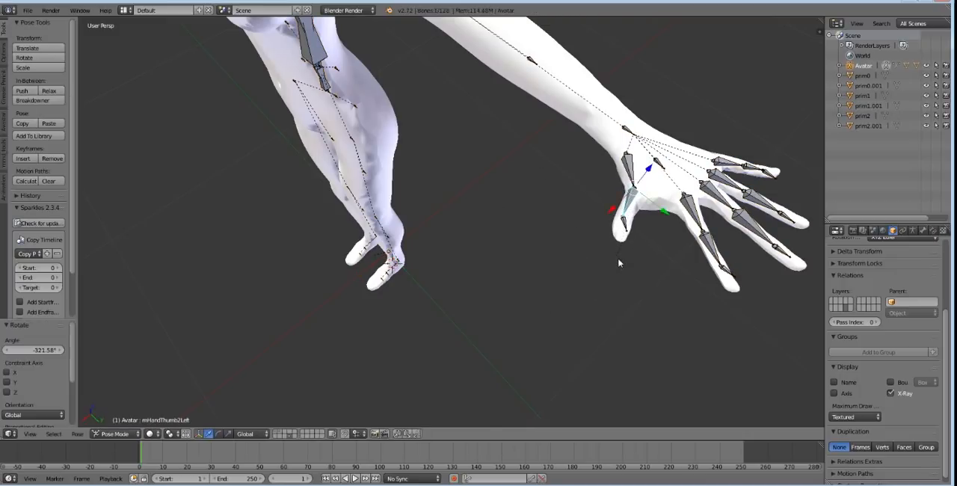
Step: Select the prim0.002 body mesh, switch it to Weight Paint mode, and clear the thumb bone's pose rotation
{"action": "right_click", "coordinate": [559, 113]}
{"action": "left_click", "coordinate": [168, 434]}
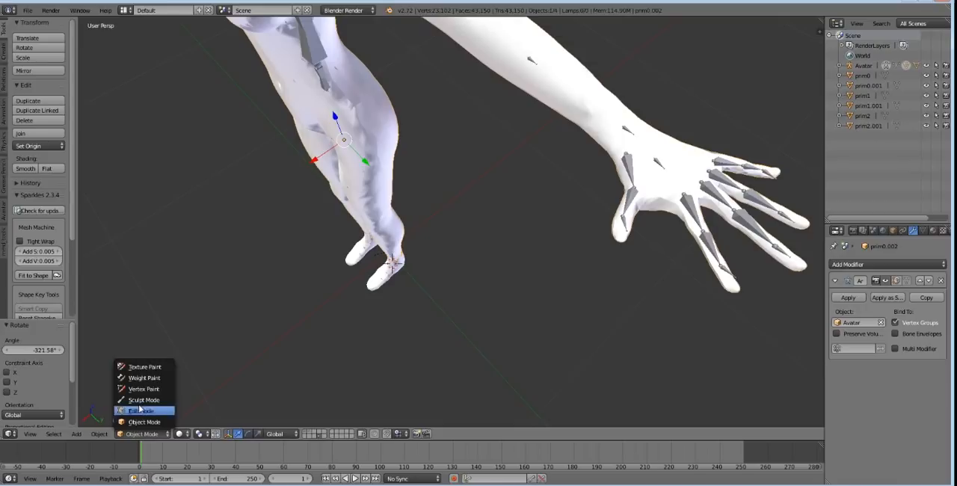
{"action": "left_click", "coordinate": [142, 378]}
{"action": "key", "text": "alt+r"}
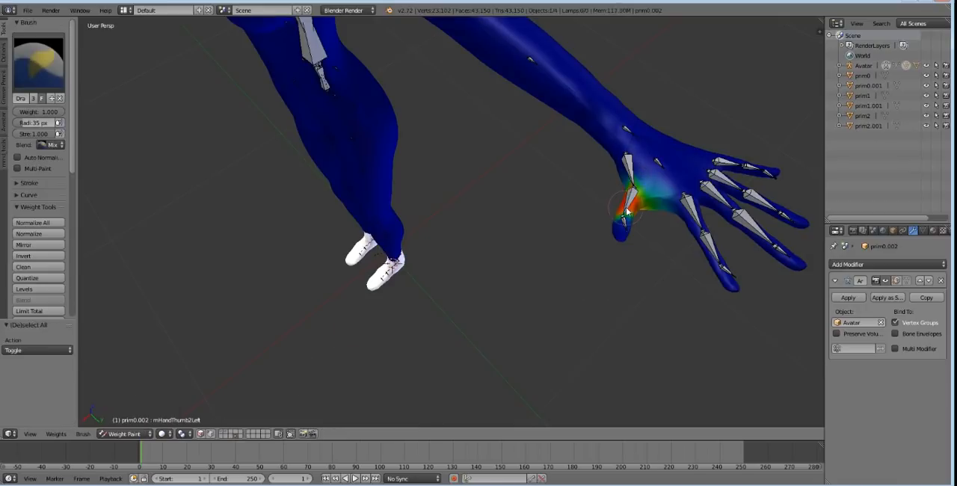
Step: Test-rotate the left thumb bones mHandThumb3Left and mHandThumb1Left, and clear all pose rotations
{"action": "right_click", "coordinate": [655, 234]}
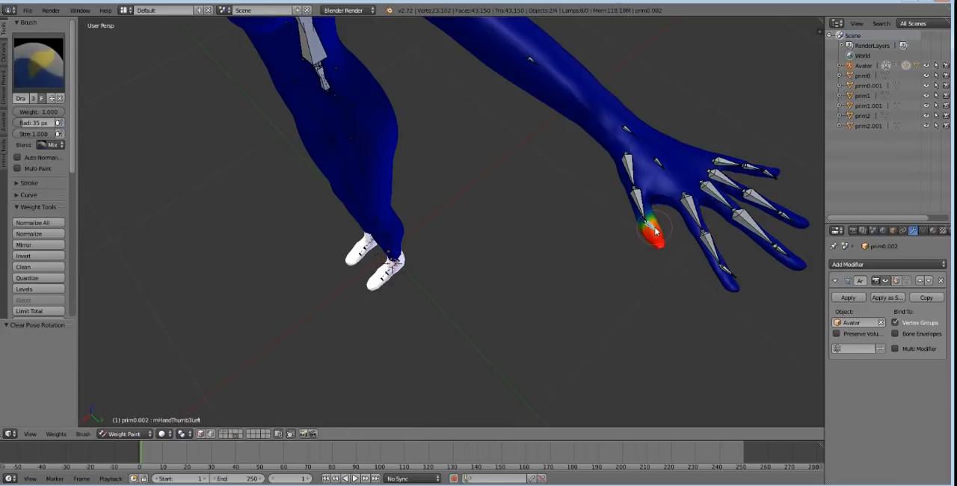
{"action": "key", "text": "r"}
{"action": "left_click", "coordinate": [592, 259]}
{"action": "key", "text": "r"}
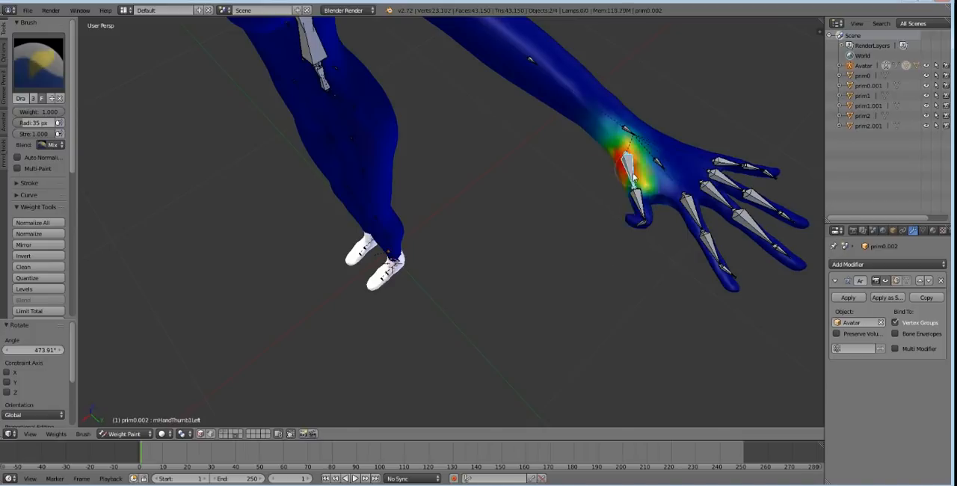
{"action": "left_click", "coordinate": [649, 167]}
{"action": "key", "text": "alt+r"}
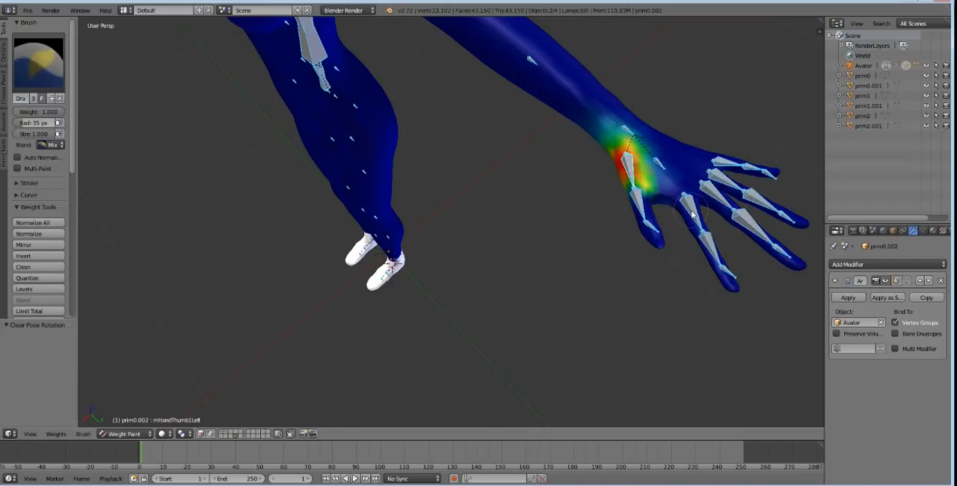
Step: Bend the left index finger by trackball-rotating bones mHandIndex1Left, about 34° and -14°, and mHandIndex2Left
{"action": "right_click", "coordinate": [692, 215]}
{"action": "key", "text": "r"}
{"action": "key", "text": "r"}
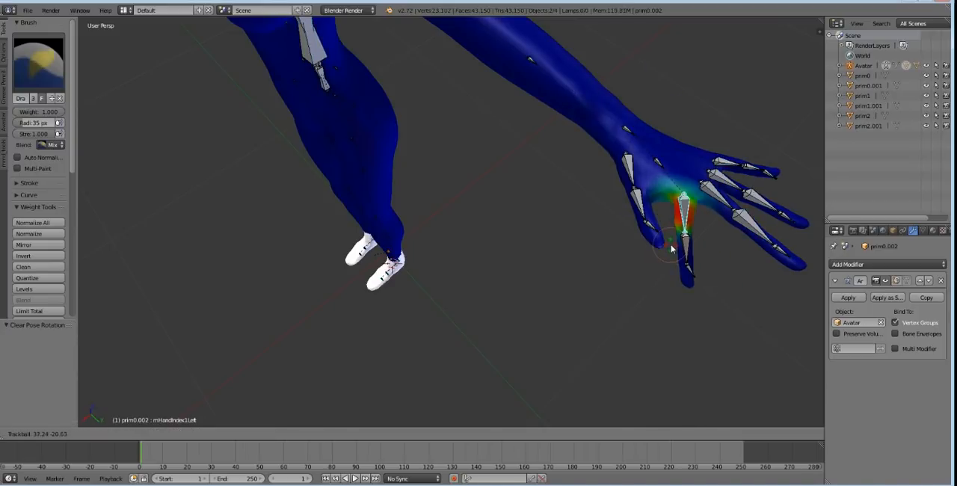
{"action": "left_click", "coordinate": [692, 259]}
{"action": "right_click", "coordinate": [689, 253]}
{"action": "key", "text": "r"}
{"action": "key", "text": "r"}
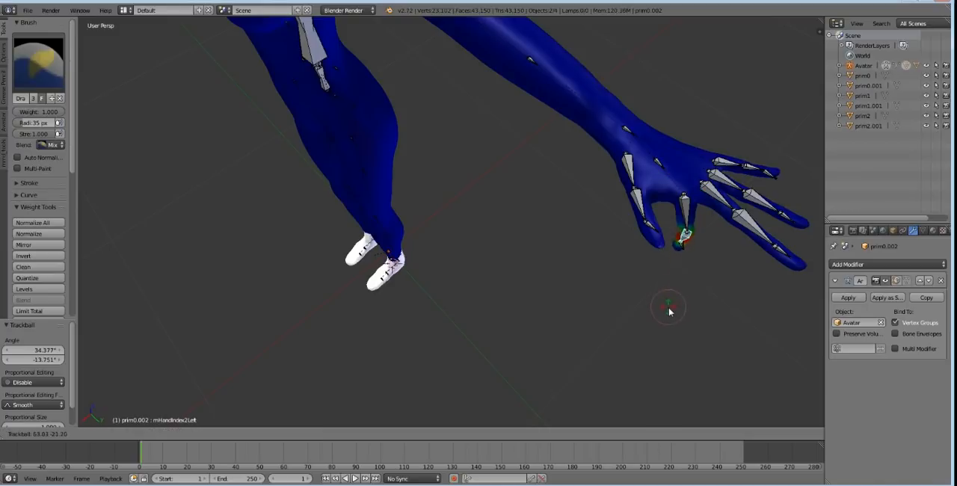
{"action": "left_click", "coordinate": [713, 261]}
Step: Rotate the left middle finger bone mHandMiddle2Left by about 60°
{"action": "right_click", "coordinate": [746, 219]}
{"action": "middle_click_drag", "start_coordinate": [764, 249], "coordinate": [797, 222]}
{"action": "key", "text": "r"}
{"action": "left_click", "coordinate": [732, 276]}
{"action": "middle_click_drag", "start_coordinate": [744, 247], "coordinate": [615, 220]}
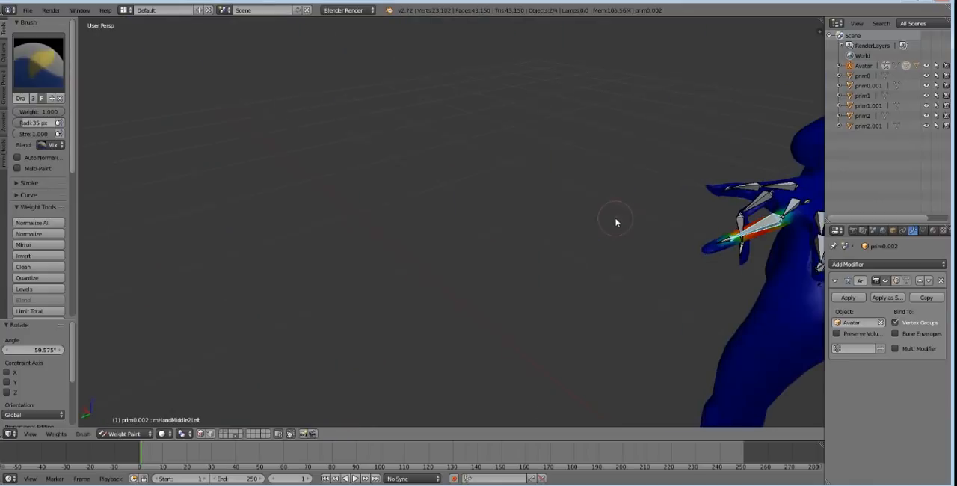
Step: Rotate the middle finger bone mHandMiddle2Left about -67° and trackball-rotate mHandMiddle1Left about 22° and -22° to test the weights
{"action": "key", "text": "r"}
{"action": "left_click", "coordinate": [793, 287]}
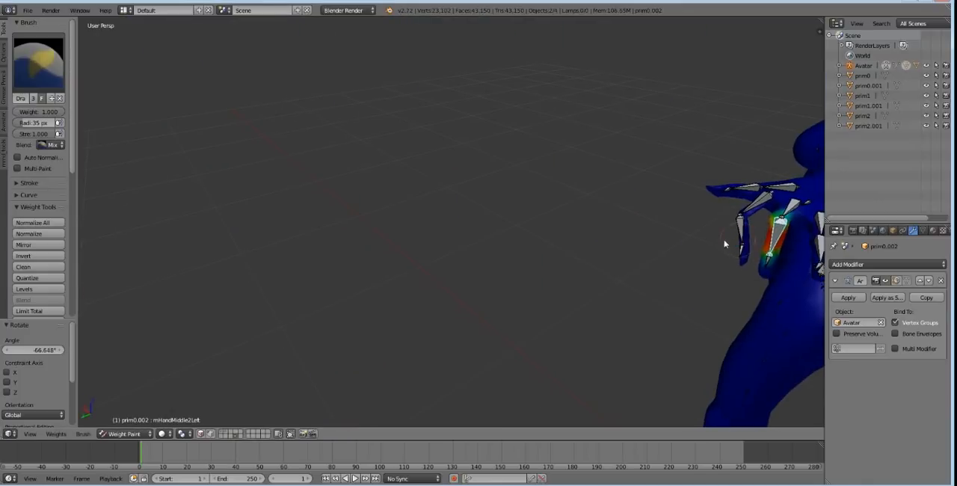
{"action": "middle_click_drag", "start_coordinate": [726, 242], "coordinate": [610, 220]}
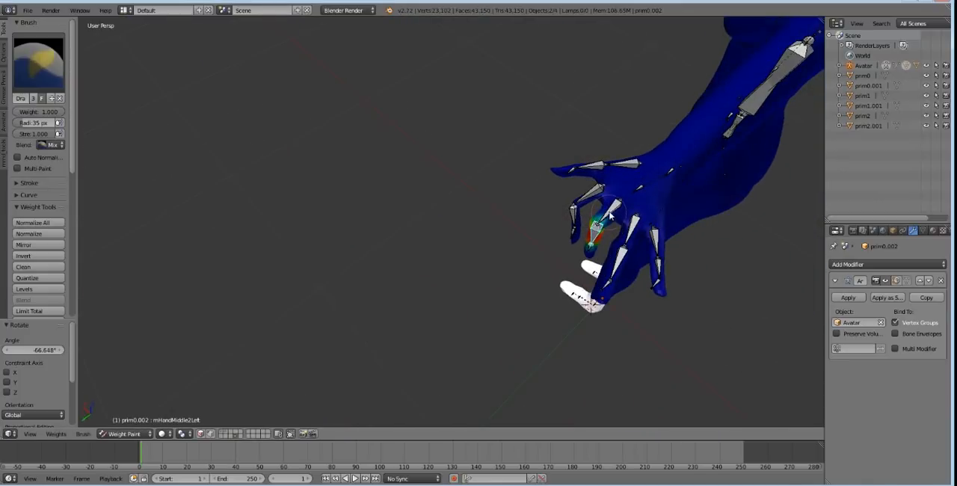
{"action": "right_click", "coordinate": [610, 216]}
{"action": "key", "text": "r"}
{"action": "key", "text": "r"}
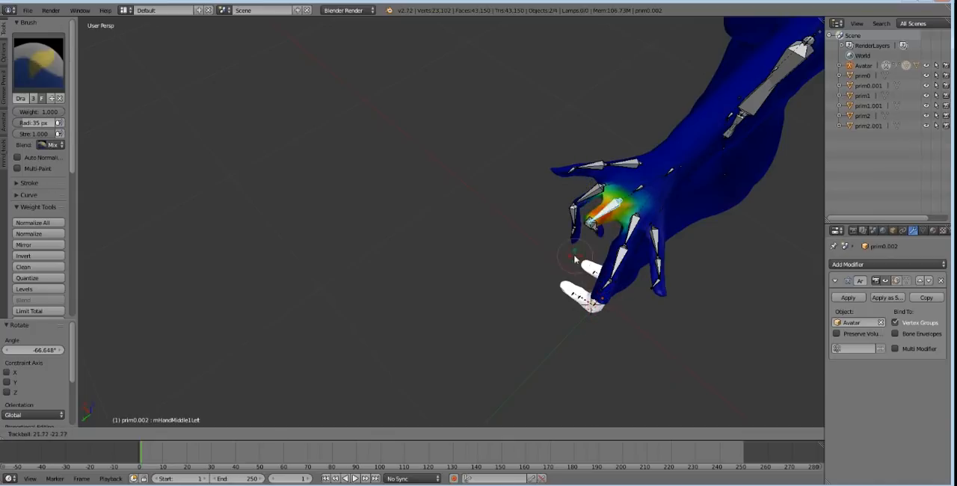
{"action": "left_click", "coordinate": [575, 257]}
Step: Select all bones, clear their pose rotations, and frame the avatar from the front
{"action": "key", "text": "a"}
{"action": "key", "text": "a"}
{"action": "key", "text": "alt+r"}
{"action": "middle_click_drag", "start_coordinate": [529, 207], "coordinate": [613, 187]}
{"action": "scroll", "coordinate": [367, 204], "scroll_direction": "down", "scroll_amount": 3}
{"action": "middle_click_drag", "start_coordinate": [262, 295], "coordinate": [536, 250], "text": "shift"}
{"action": "middle_click_drag", "start_coordinate": [472, 246], "coordinate": [536, 253]}
{"action": "scroll", "coordinate": [430, 259], "scroll_direction": "up", "scroll_amount": 1}
{"action": "scroll", "coordinate": [527, 231], "scroll_direction": "down", "scroll_amount": 3}
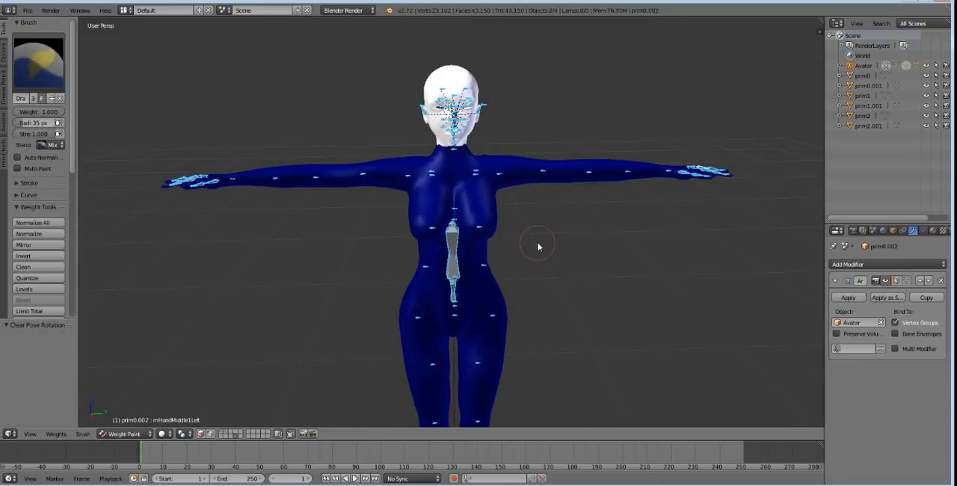
Step: Deselect all bones and return the prim0.002 mesh from Weight Paint to Object Mode
{"action": "key", "text": "a"}
{"action": "middle_click_drag", "start_coordinate": [438, 266], "coordinate": [454, 219]}
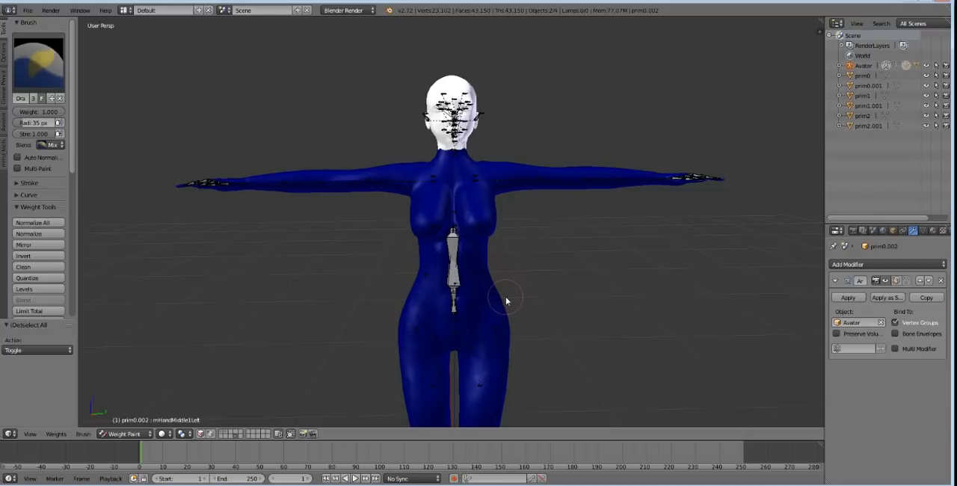
{"action": "mouse_move", "coordinate": [505, 296]}
{"action": "middle_mouse_down"}
{"action": "mouse_move", "coordinate": [507, 263]}
{"action": "mouse_move", "coordinate": [406, 262]}
{"action": "mouse_move", "coordinate": [560, 280]}
{"action": "mouse_move", "coordinate": [502, 282]}
{"action": "middle_mouse_up"}
{"action": "left_click", "coordinate": [124, 433]}
{"action": "left_click", "coordinate": [127, 426]}
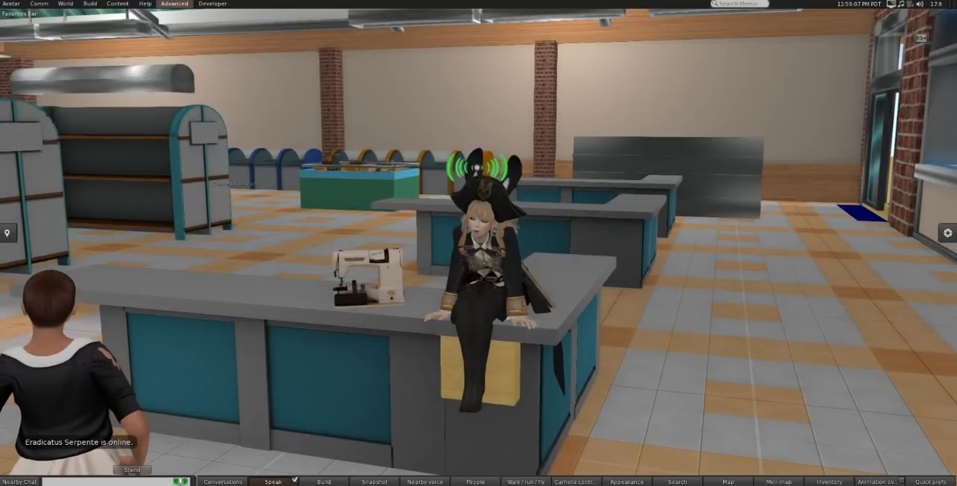
Step: In the Firestorm viewer, start a mesh model upload and load the 3,913 KB DAE file from bento jazz > headMesh001 > files to upload
{"action": "left_click", "coordinate": [12, 4]}
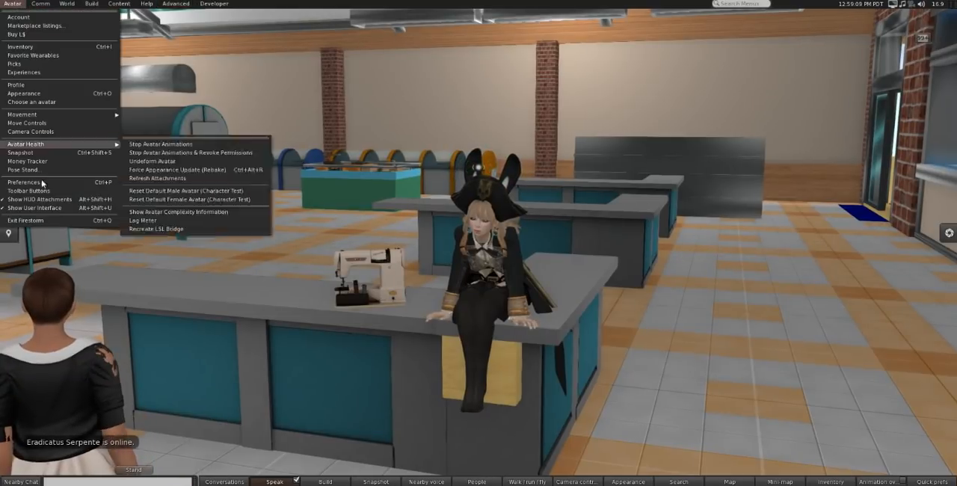
{"action": "mouse_move", "coordinate": [68, 5]}
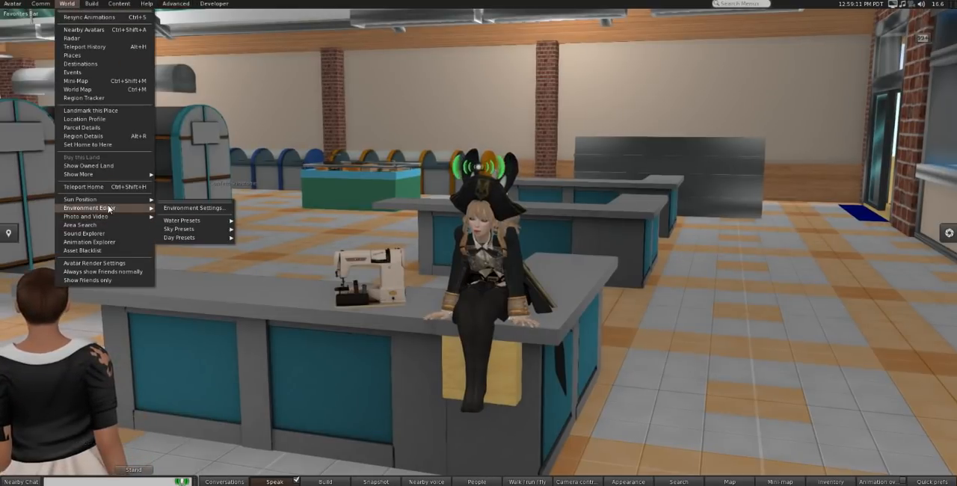
{"action": "mouse_move", "coordinate": [112, 131]}
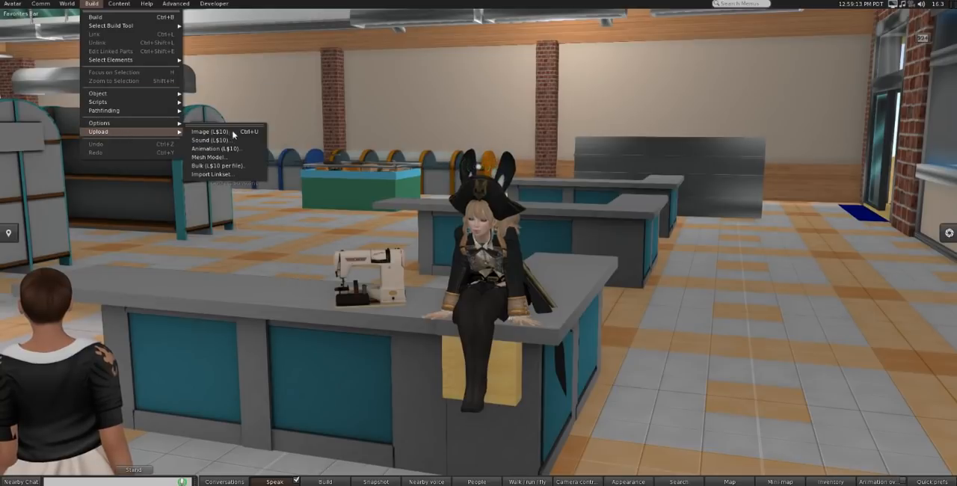
{"action": "left_click", "coordinate": [208, 158]}
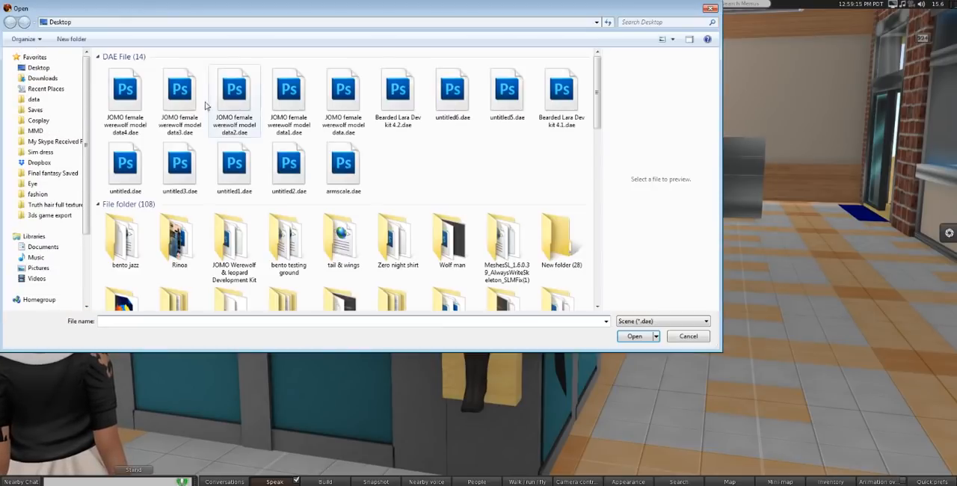
{"action": "double_click", "coordinate": [120, 232]}
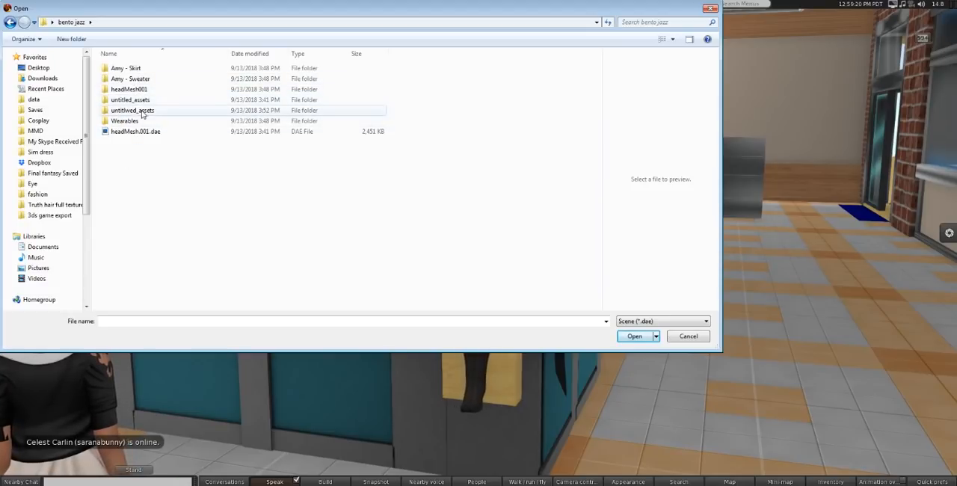
{"action": "double_click", "coordinate": [131, 89]}
{"action": "double_click", "coordinate": [142, 69]}
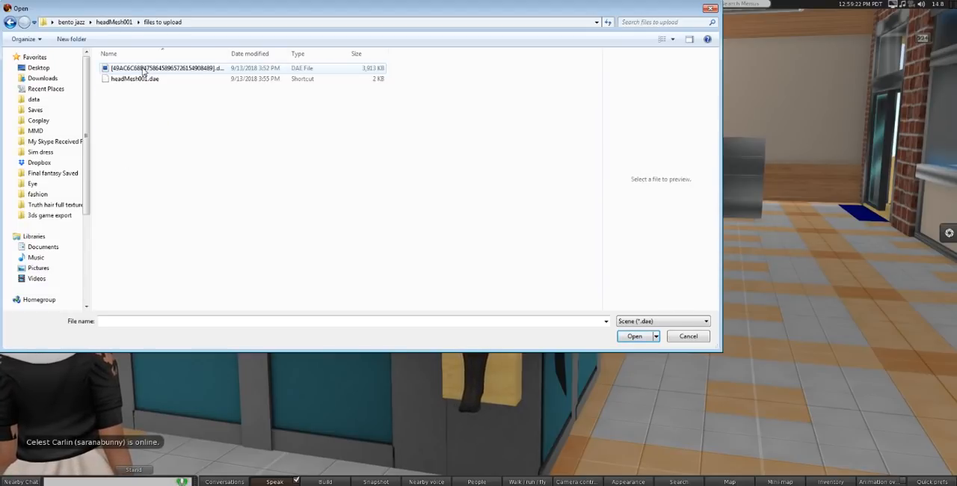
{"action": "left_click", "coordinate": [143, 69]}
{"action": "double_click", "coordinate": [143, 69]}
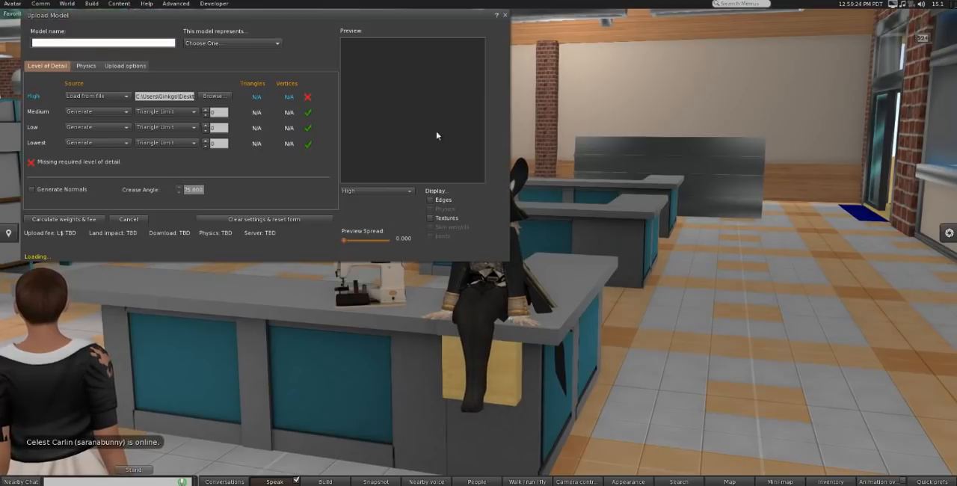
Step: Examine the loaded model's shape from several angles in the upload preview, and close the upload window without uploading
{"action": "left_click_drag", "start_coordinate": [377, 23], "coordinate": [499, 51]}
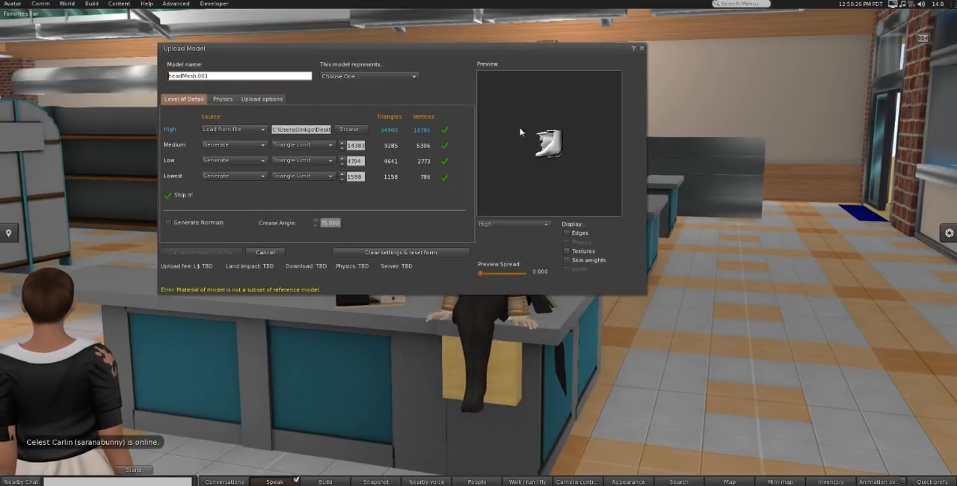
{"action": "scroll", "coordinate": [545, 166], "scroll_direction": "up", "scroll_amount": 5}
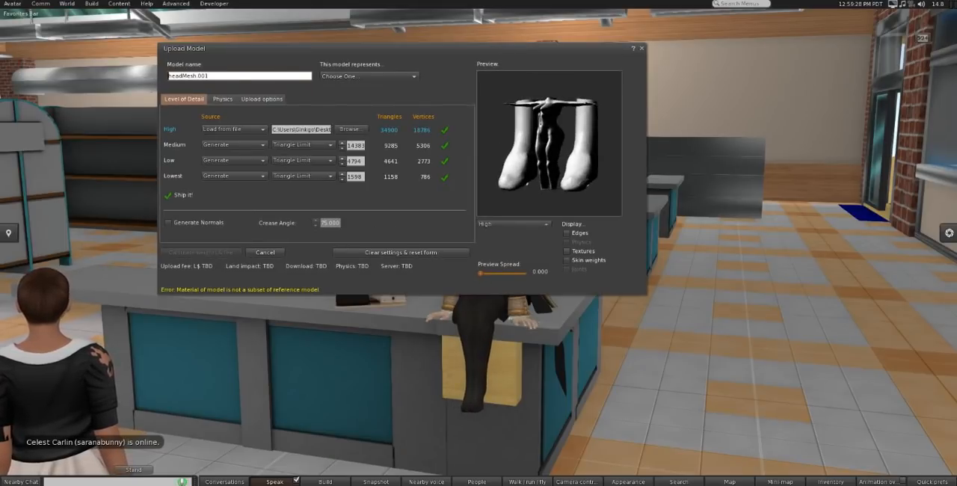
{"action": "left_click_drag", "start_coordinate": [537, 172], "coordinate": [490, 196]}
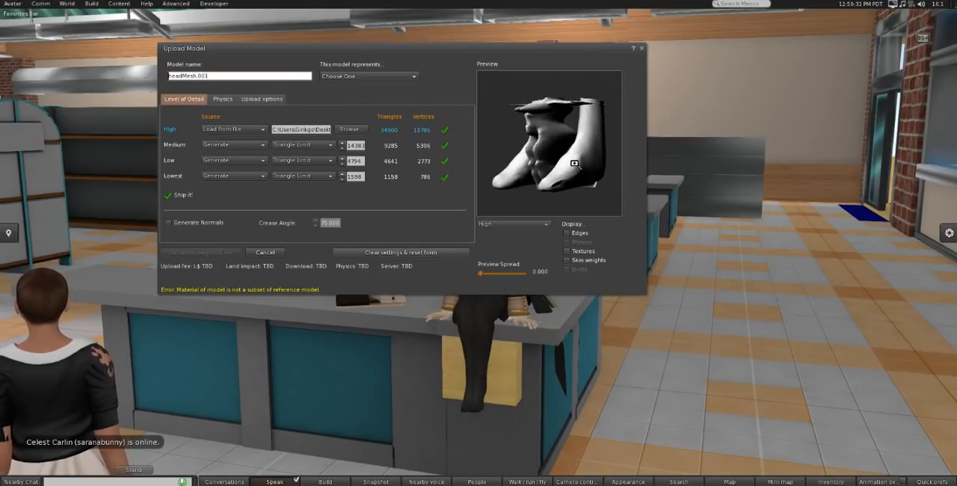
{"action": "left_click_drag", "start_coordinate": [562, 172], "coordinate": [605, 81]}
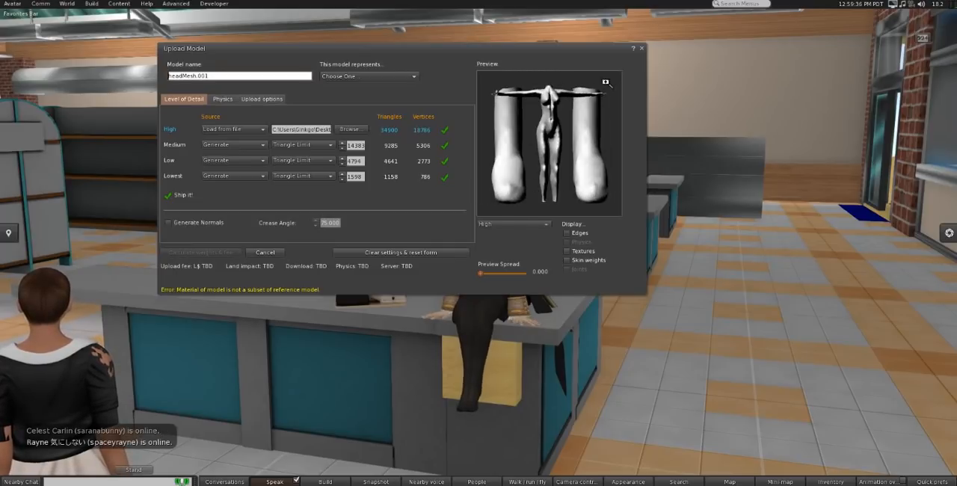
{"action": "left_click", "coordinate": [641, 49]}
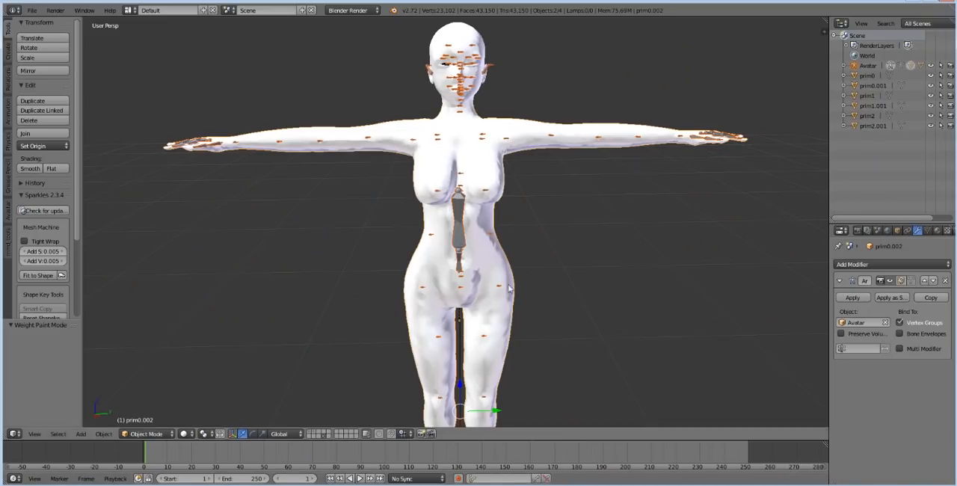
{"action": "scroll", "coordinate": [490, 231], "scroll_direction": "down", "scroll_amount": 1}
{"action": "mouse_move", "coordinate": [490, 230]}
{"action": "middle_mouse_down"}
{"action": "mouse_move", "coordinate": [519, 189]}
{"action": "mouse_move", "coordinate": [478, 221]}
{"action": "middle_mouse_up"}
{"action": "scroll", "coordinate": [491, 234], "scroll_direction": "up", "scroll_amount": 2}
{"action": "scroll", "coordinate": [513, 239], "scroll_direction": "down", "scroll_amount": 1}
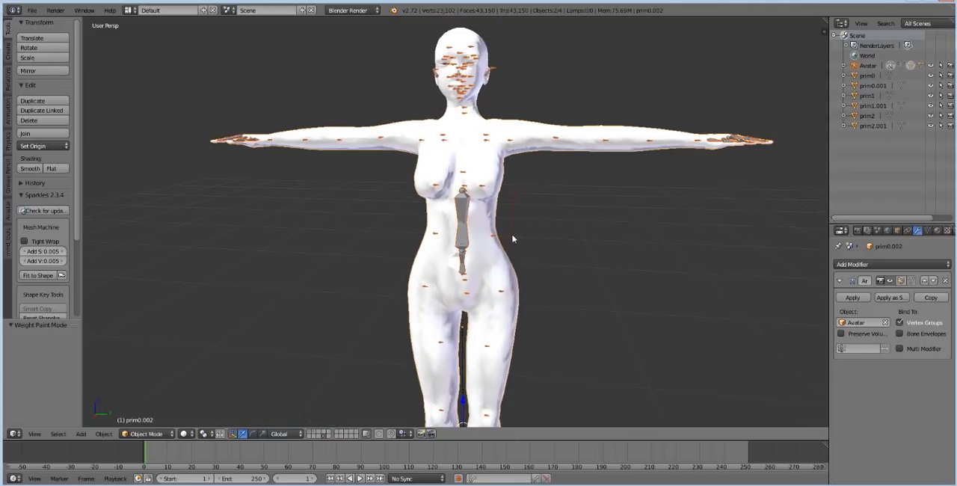
{"action": "middle_click_drag", "start_coordinate": [513, 239], "coordinate": [514, 241]}
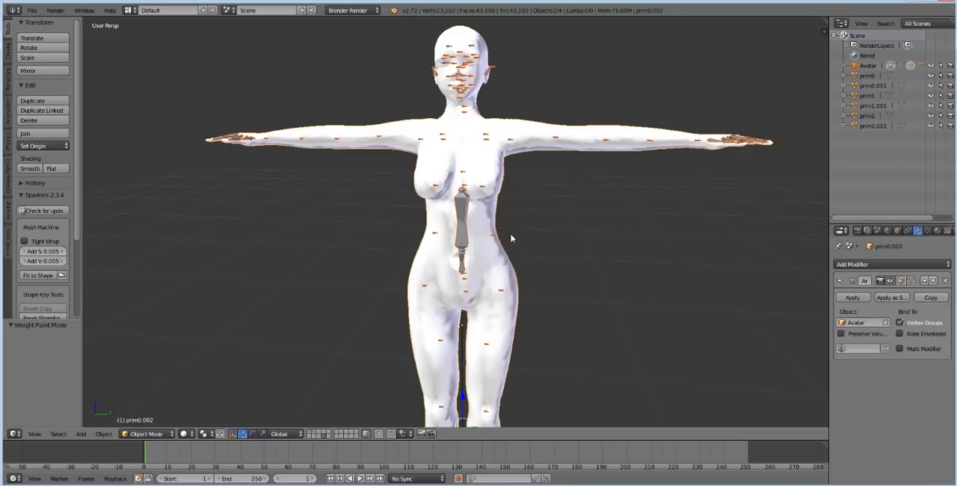
{"action": "scroll", "coordinate": [512, 237], "scroll_direction": "down", "scroll_amount": 1}
{"action": "scroll", "coordinate": [481, 231], "scroll_direction": "up", "scroll_amount": 2}
{"action": "scroll", "coordinate": [494, 232], "scroll_direction": "down", "scroll_amount": 1}
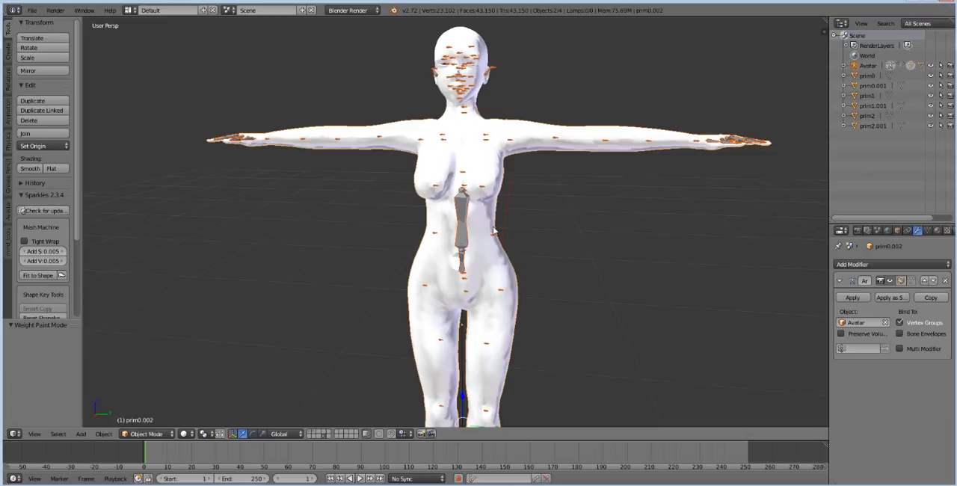
{"action": "scroll", "coordinate": [513, 231], "scroll_direction": "down", "scroll_amount": 1}
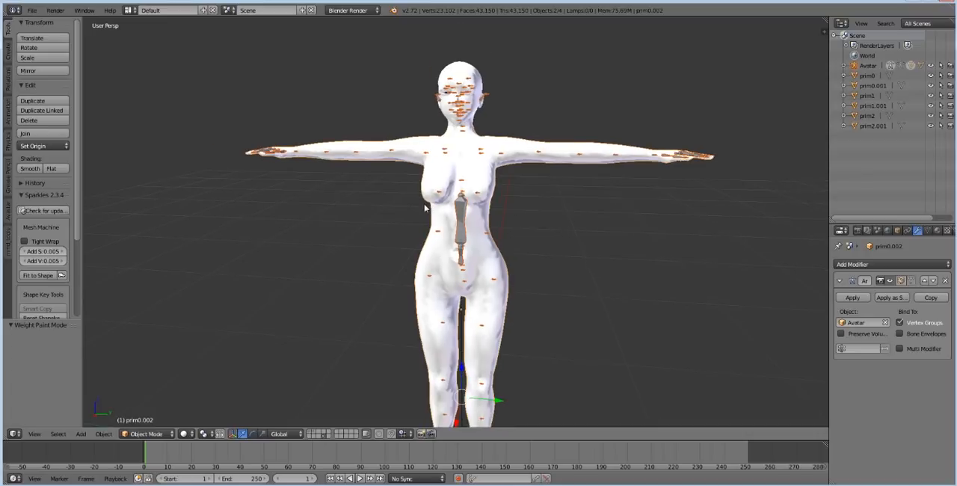
{"action": "scroll", "coordinate": [472, 226], "scroll_direction": "up", "scroll_amount": 2}
{"action": "mouse_move", "coordinate": [536, 259]}
{"action": "middle_mouse_down", "text": "shift"}
{"action": "mouse_move", "coordinate": [531, 282]}
{"action": "mouse_move", "coordinate": [530, 267]}
{"action": "middle_mouse_up", "text": "shift"}
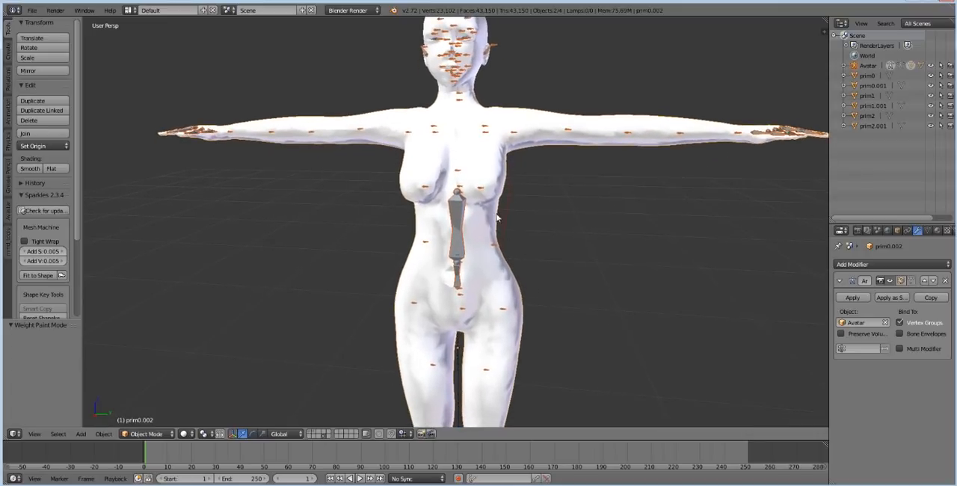
Step: In Blender, select the prim1.002 body mesh and try moving it away from the armature
{"action": "right_click", "coordinate": [504, 203]}
{"action": "right_click", "coordinate": [483, 69], "text": "shift"}
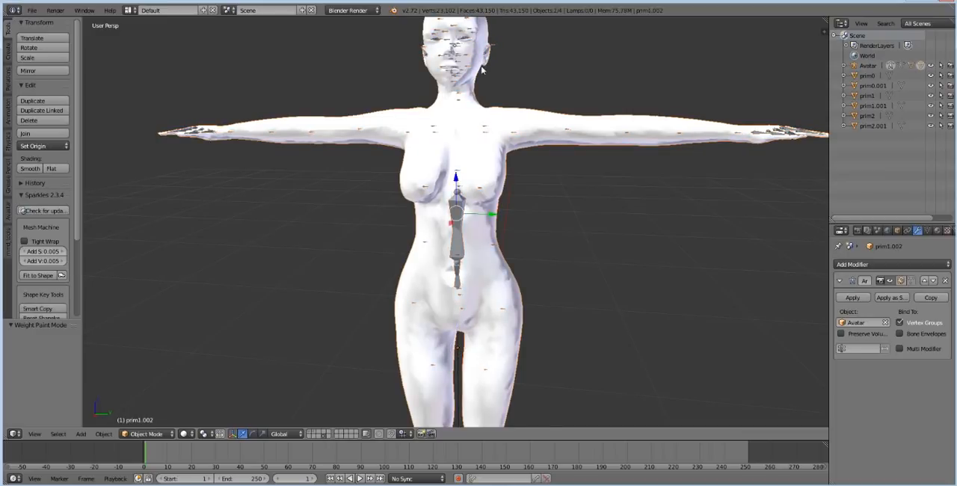
{"action": "key", "text": "g"}
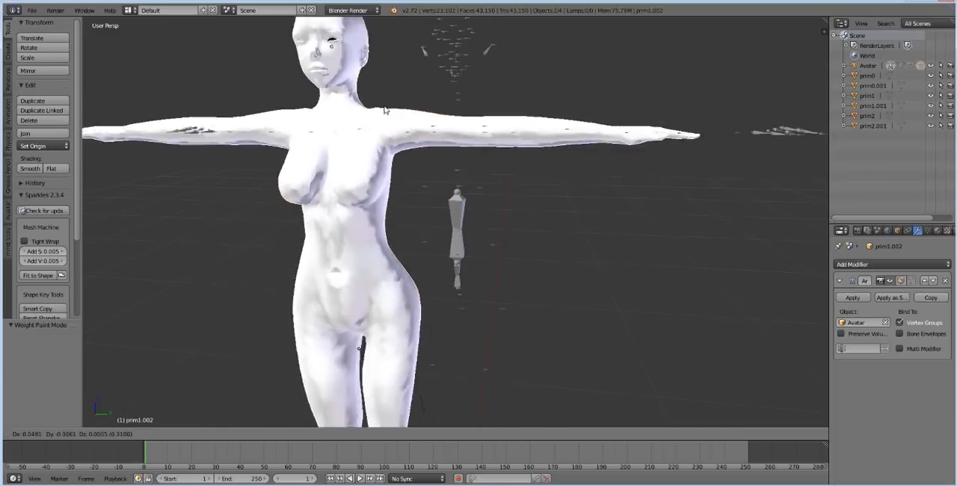
{"action": "right_click", "coordinate": [384, 109]}
Step: Export the selection as default Collada with the Sl+Open Sim Rigged preset, as untitled.dae in the bento jazz folder
{"action": "left_click", "coordinate": [35, 10]}
{"action": "mouse_move", "coordinate": [73, 201]}
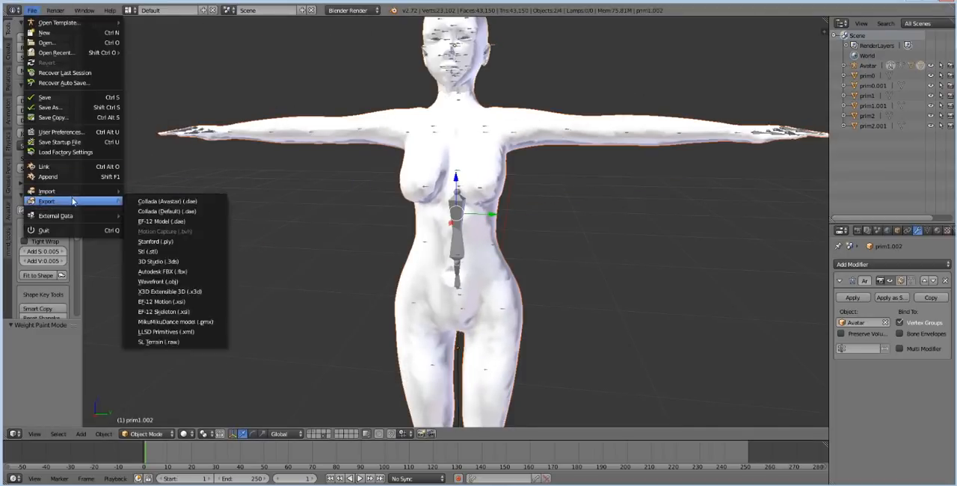
{"action": "left_click", "coordinate": [168, 213]}
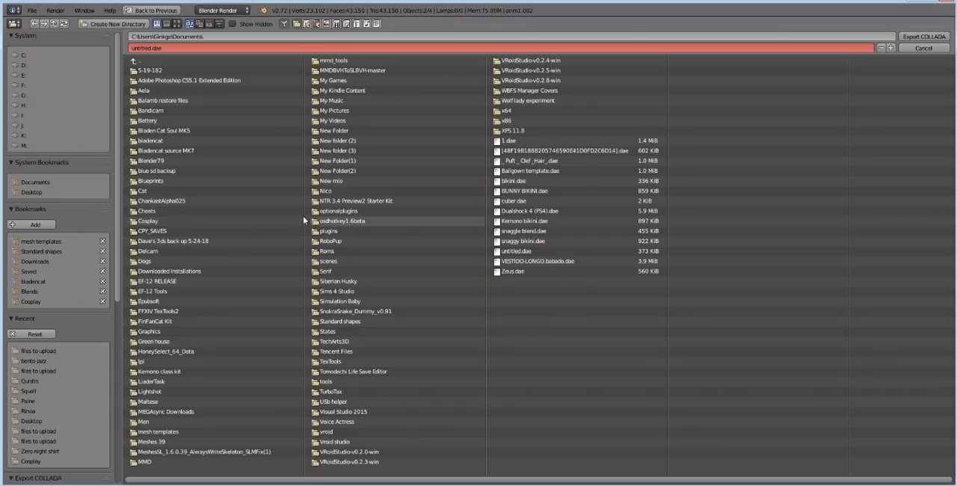
{"action": "scroll", "coordinate": [80, 255], "scroll_direction": "down", "scroll_amount": 3}
{"action": "scroll", "coordinate": [80, 255], "scroll_direction": "down", "scroll_amount": 3}
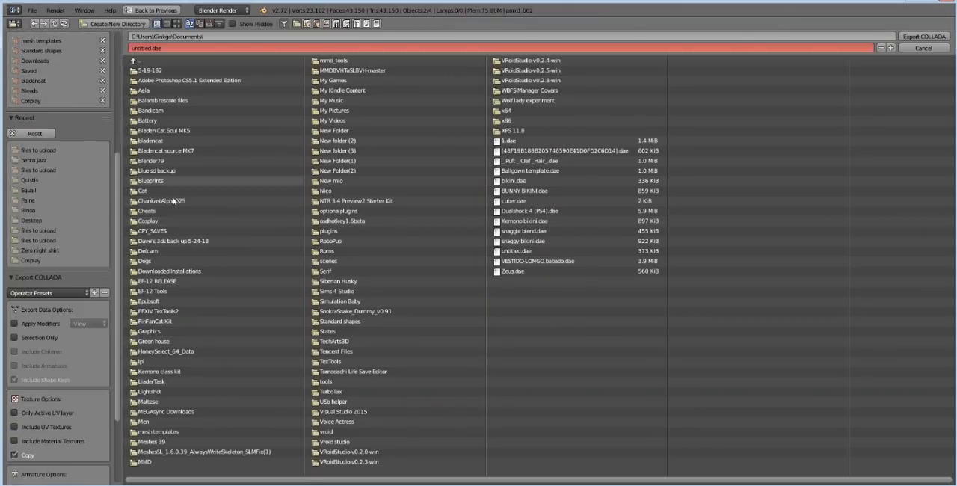
{"action": "left_click", "coordinate": [34, 296]}
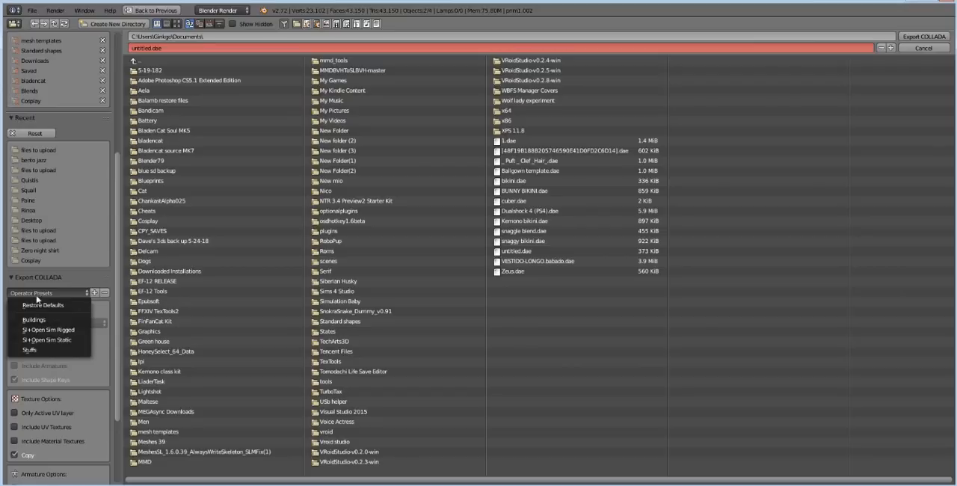
{"action": "left_click", "coordinate": [54, 336]}
{"action": "scroll", "coordinate": [68, 182], "scroll_direction": "up", "scroll_amount": 3}
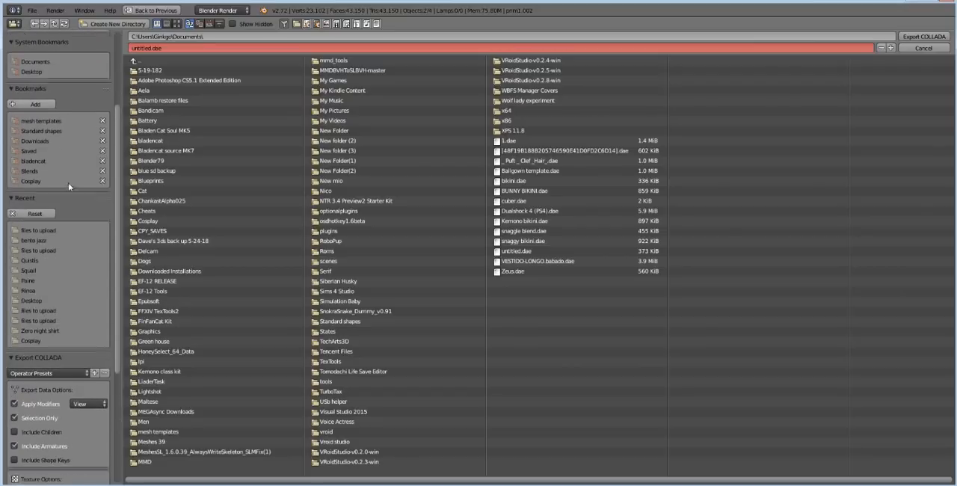
{"action": "left_click", "coordinate": [34, 260]}
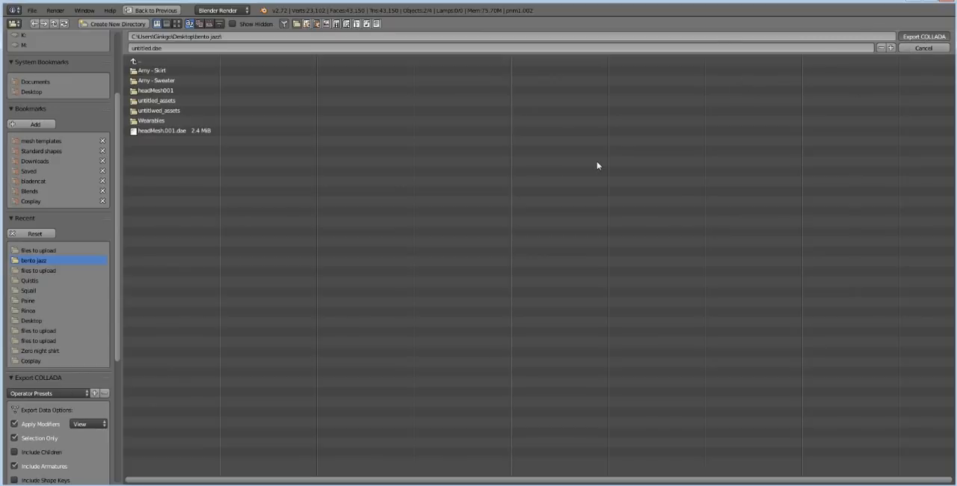
{"action": "key", "text": "Escape"}
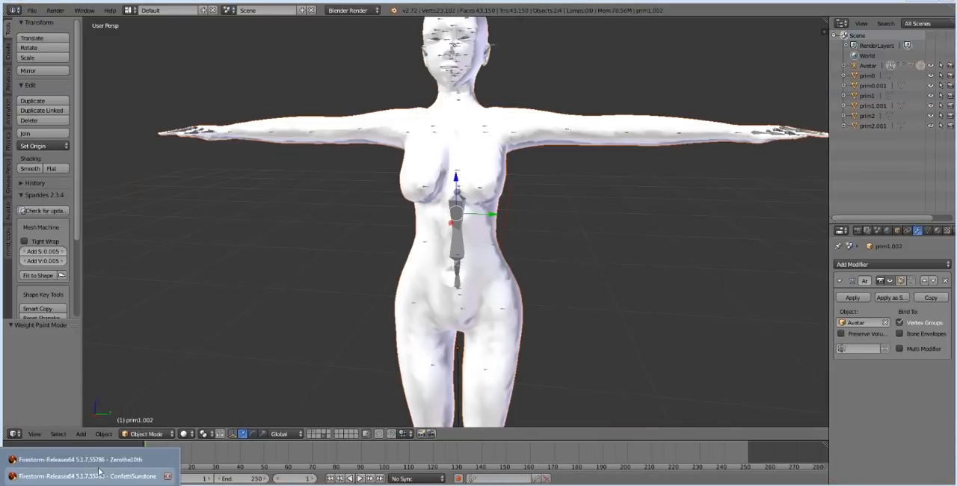
Step: Switch to the Firestorm viewer, start a mesh model upload, and load the exported DAE file from the bento jazz folder
{"action": "left_click", "coordinate": [103, 467]}
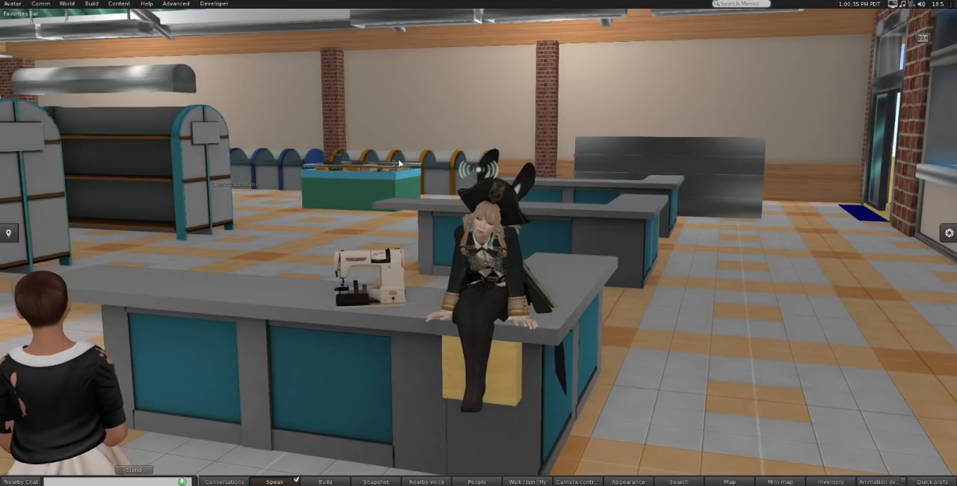
{"action": "left_click", "coordinate": [85, 6]}
{"action": "mouse_move", "coordinate": [108, 131]}
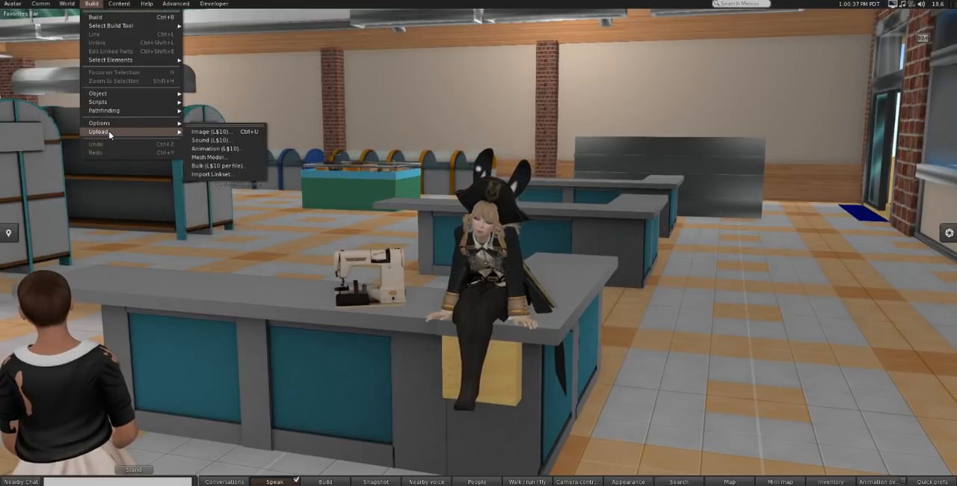
{"action": "left_click", "coordinate": [223, 159]}
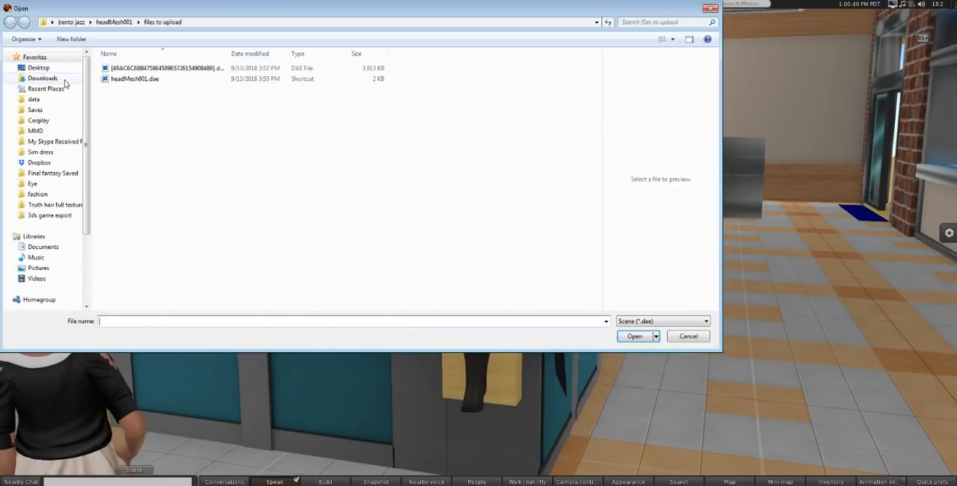
{"action": "left_click", "coordinate": [74, 24]}
{"action": "double_click", "coordinate": [128, 142]}
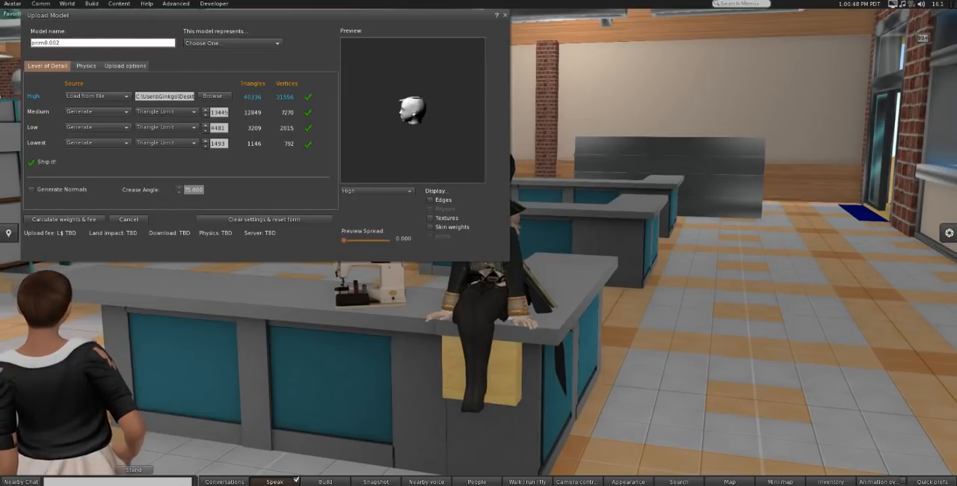
Step: Turn the upload preview toward the face and set the Low and Lowest detail triangle limits to 0
{"action": "left_click_drag", "start_coordinate": [403, 140], "coordinate": [404, 140]}
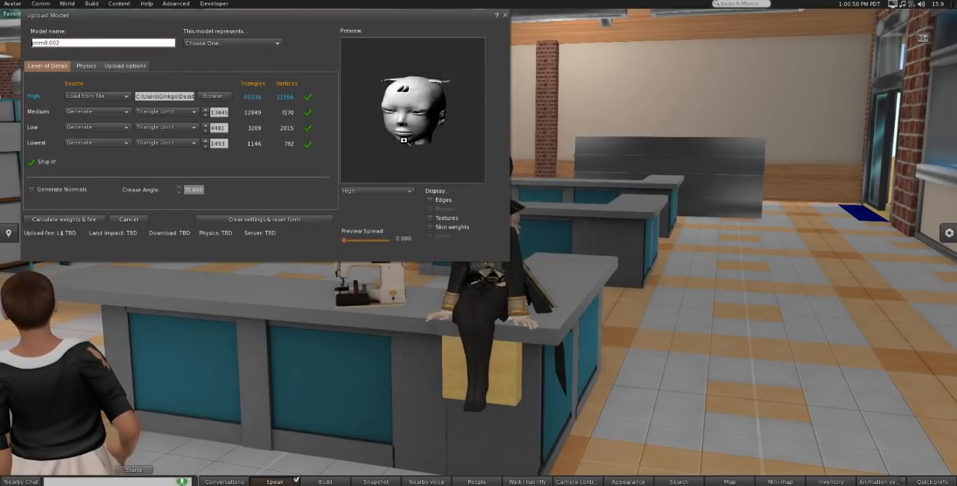
{"action": "left_click", "coordinate": [204, 145]}
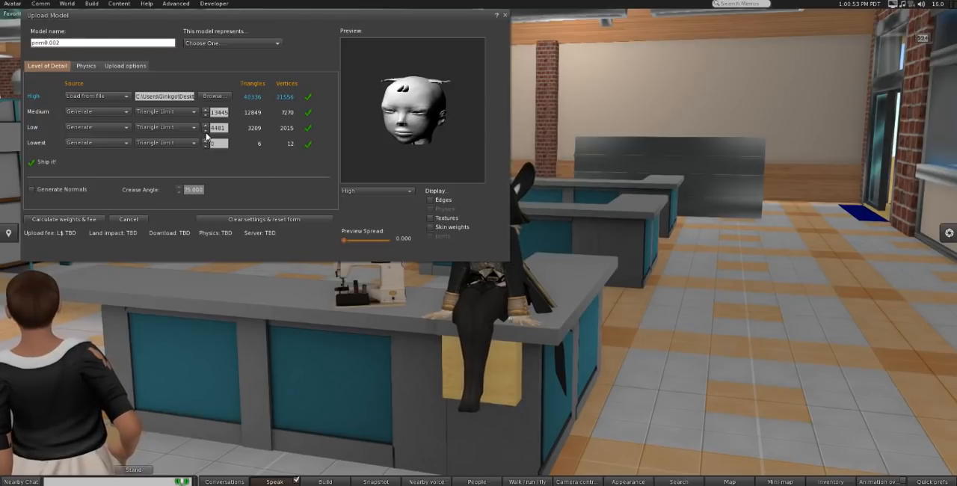
{"action": "left_click", "coordinate": [206, 131]}
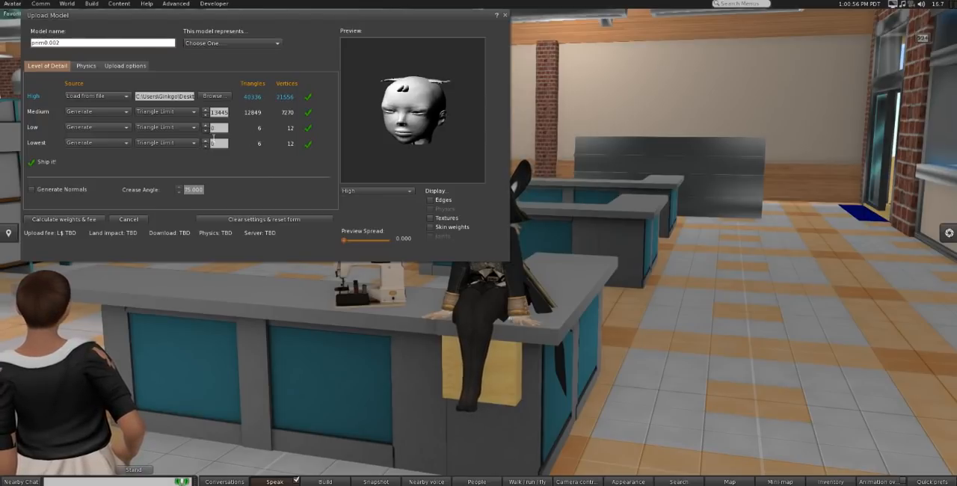
Step: Include skin weight in the upload options, calculate the weights and fee, and upload the model
{"action": "left_click", "coordinate": [125, 66]}
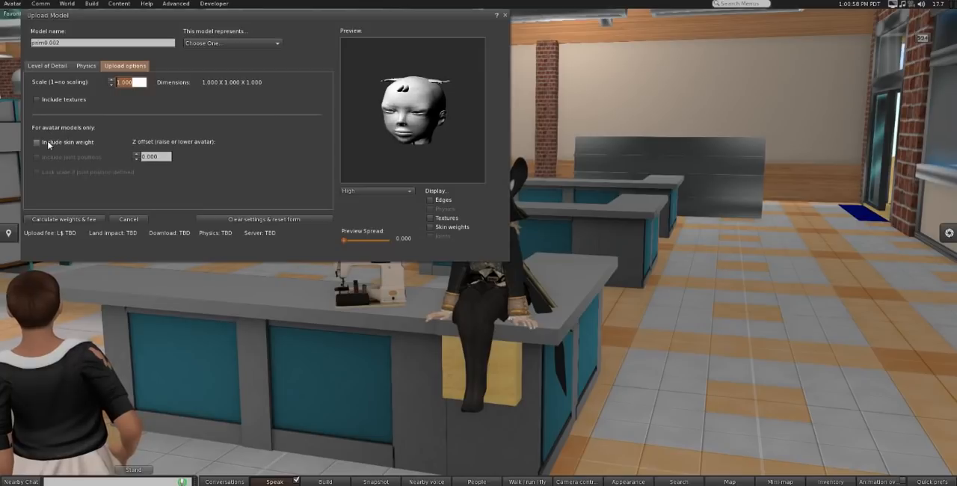
{"action": "left_click", "coordinate": [51, 143]}
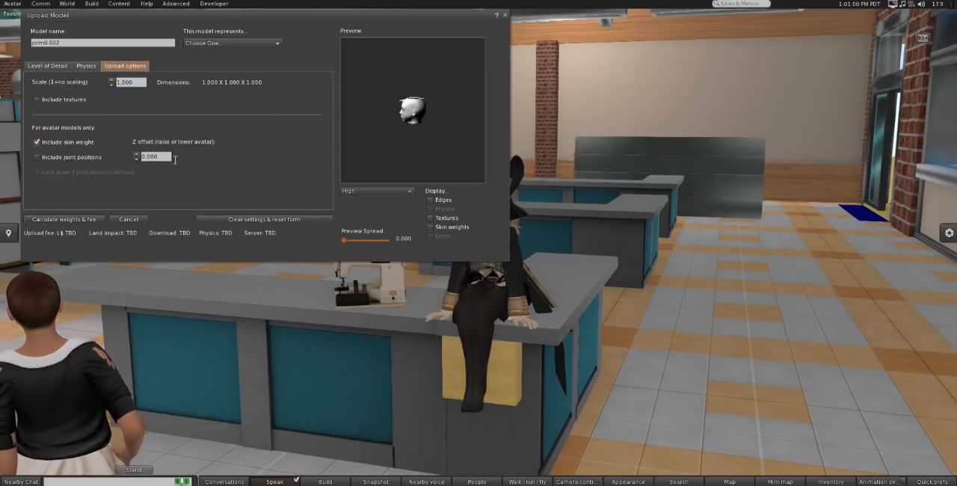
{"action": "scroll", "coordinate": [411, 125], "scroll_direction": "up", "scroll_amount": 5}
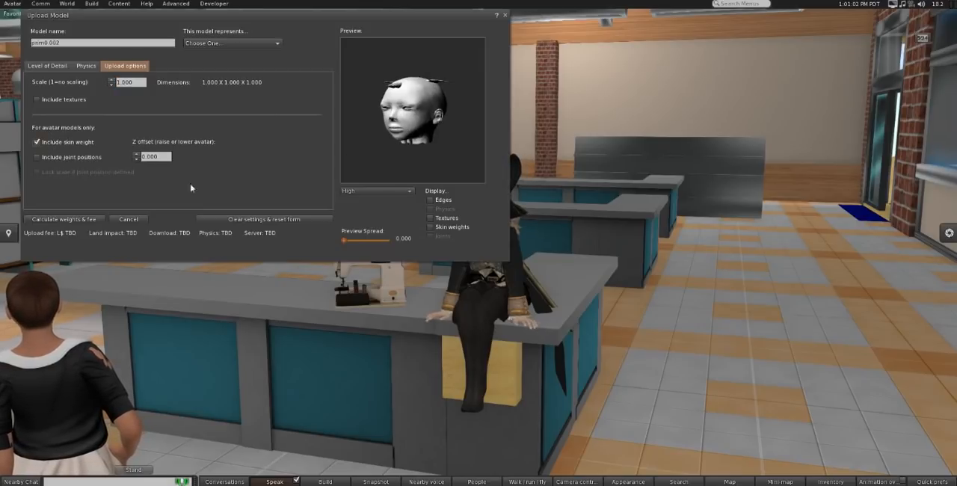
{"action": "left_click", "coordinate": [71, 220]}
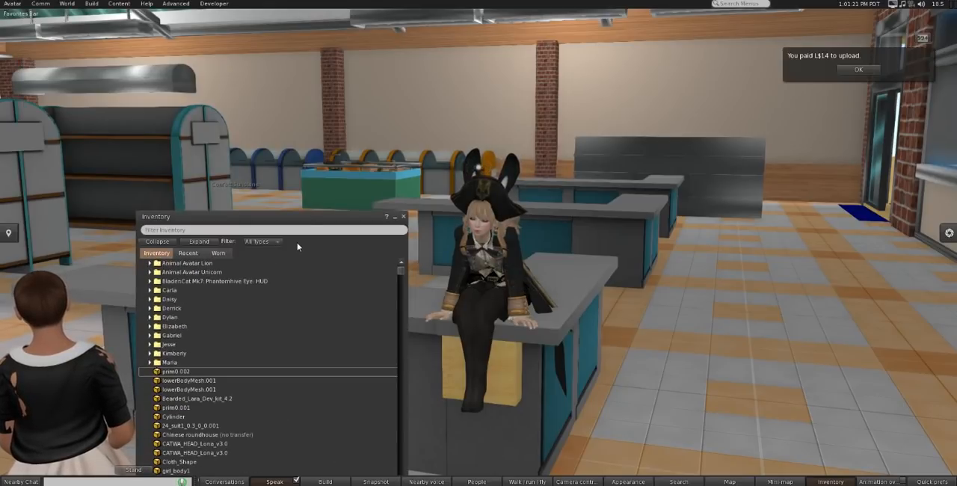
Step: Place the uploaded prim0.002 object from the inventory on the floor in front of the counter, with the inventory window moved clear
{"action": "left_click_drag", "start_coordinate": [306, 217], "coordinate": [340, 63]}
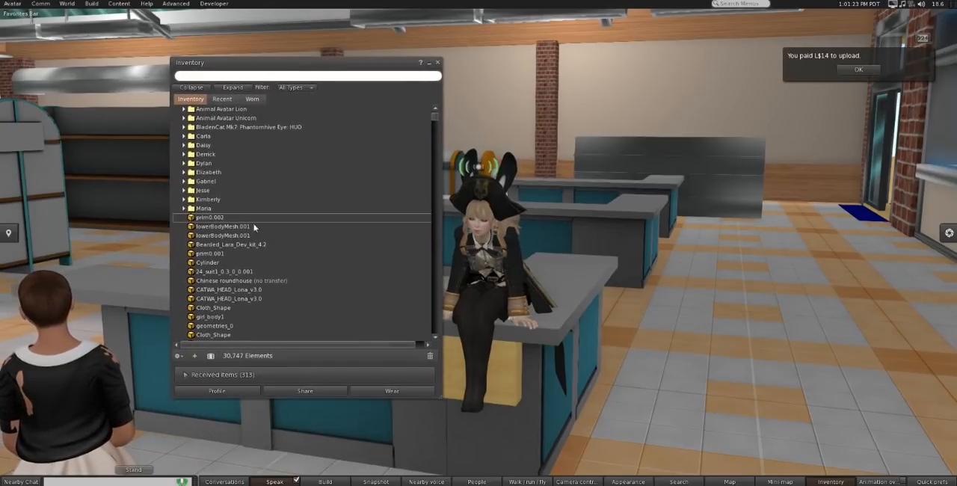
{"action": "left_click", "coordinate": [584, 340]}
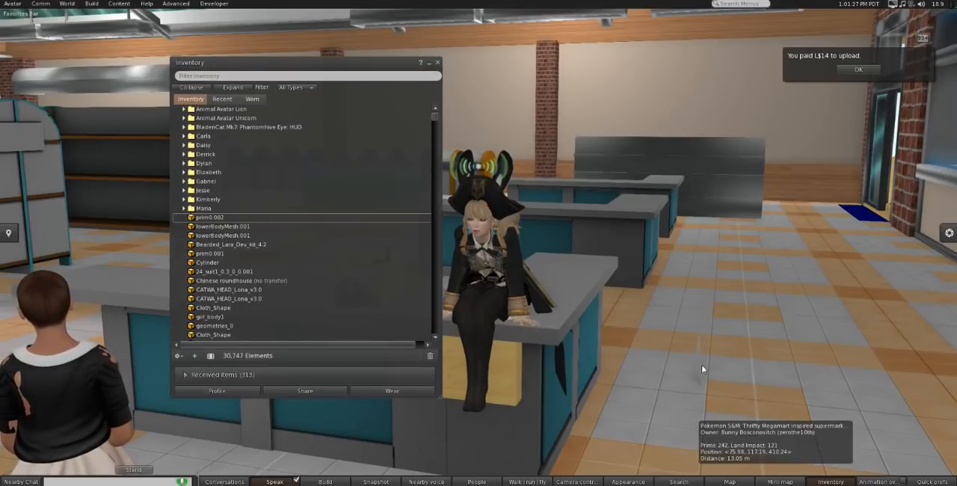
{"action": "left_click_drag", "start_coordinate": [691, 327], "coordinate": [469, 259], "text": "alt"}
{"action": "left_click_drag", "start_coordinate": [300, 62], "coordinate": [740, 120]}
Step: Edit the placed object's linked parts, moving the head aside from the body and raising the body to Z 411.341
{"action": "right_click", "coordinate": [462, 275]}
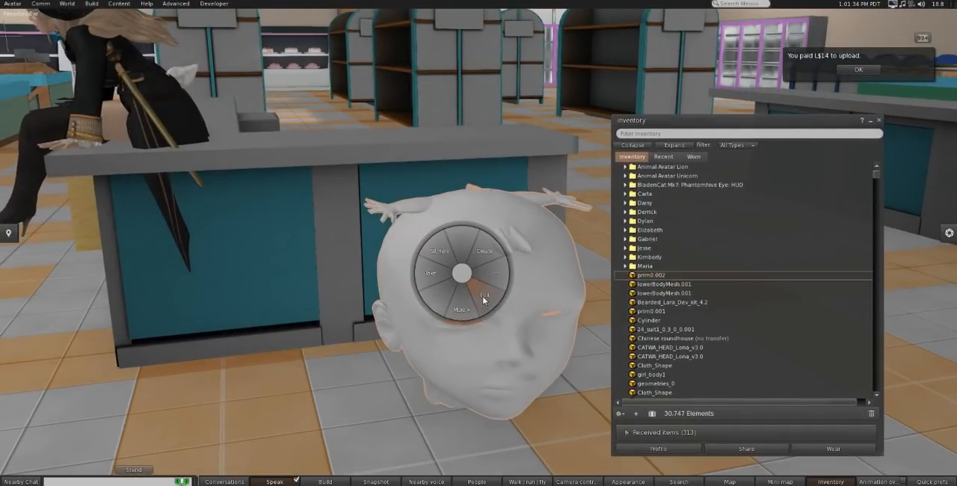
{"action": "left_click", "coordinate": [482, 296]}
{"action": "left_click", "coordinate": [601, 154]}
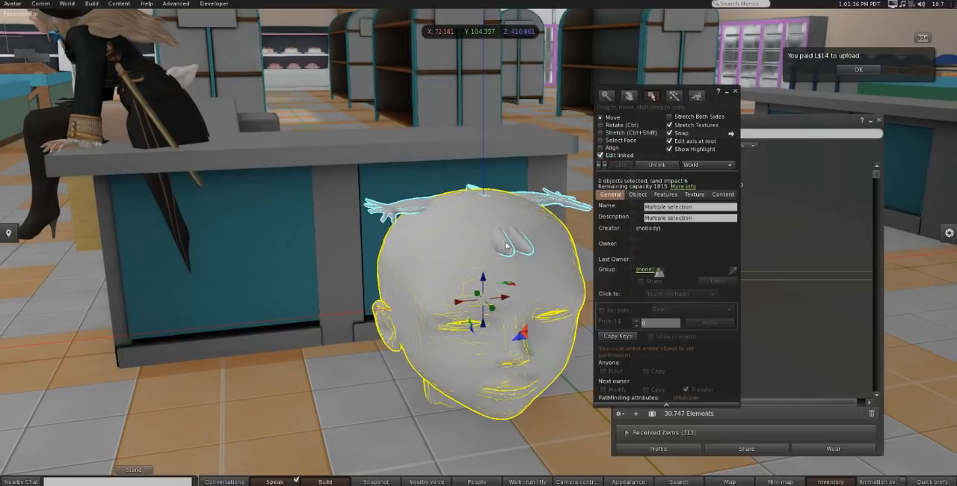
{"action": "left_click", "coordinate": [481, 282]}
{"action": "left_click_drag", "start_coordinate": [499, 299], "coordinate": [250, 314]}
{"action": "left_click", "coordinate": [480, 240]}
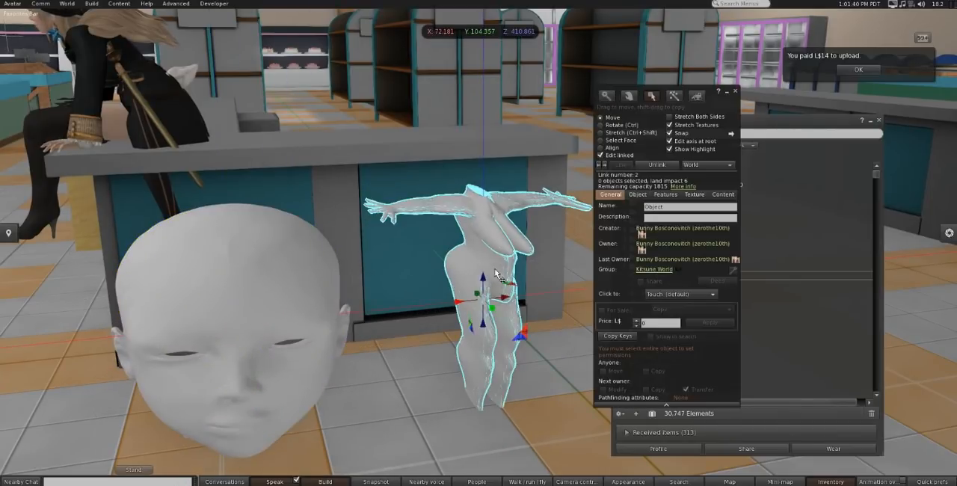
{"action": "left_click_drag", "start_coordinate": [484, 283], "coordinate": [483, 173]}
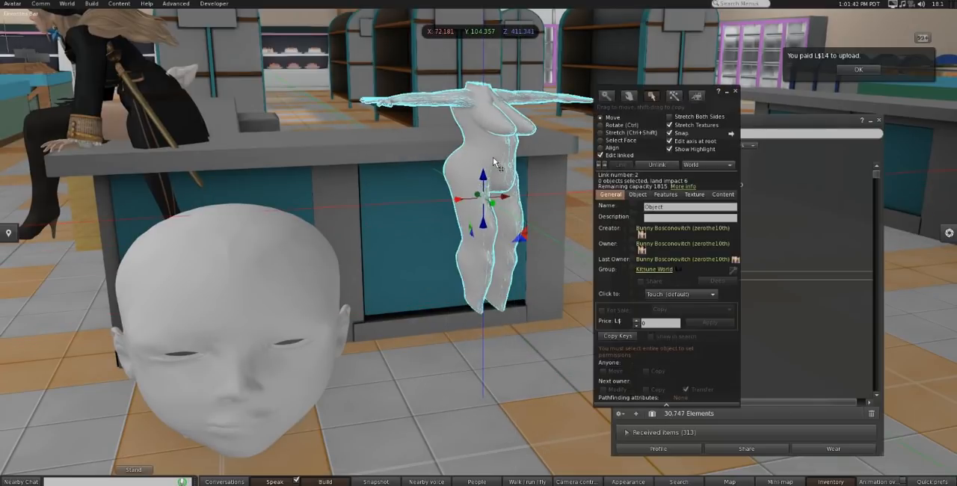
Step: Unlink the body from the head and select the body on its own
{"action": "left_click_drag", "start_coordinate": [502, 124], "coordinate": [481, 205], "text": "alt"}
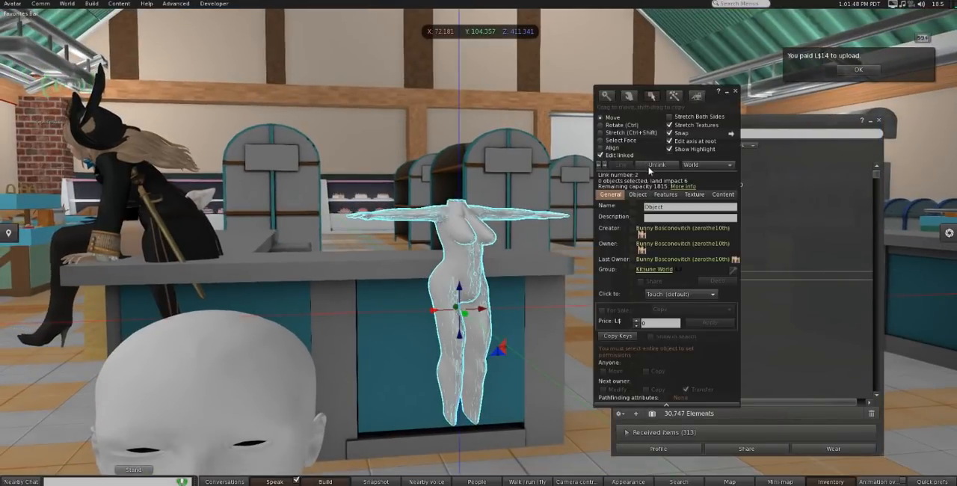
{"action": "left_click", "coordinate": [656, 165]}
{"action": "left_click", "coordinate": [446, 241]}
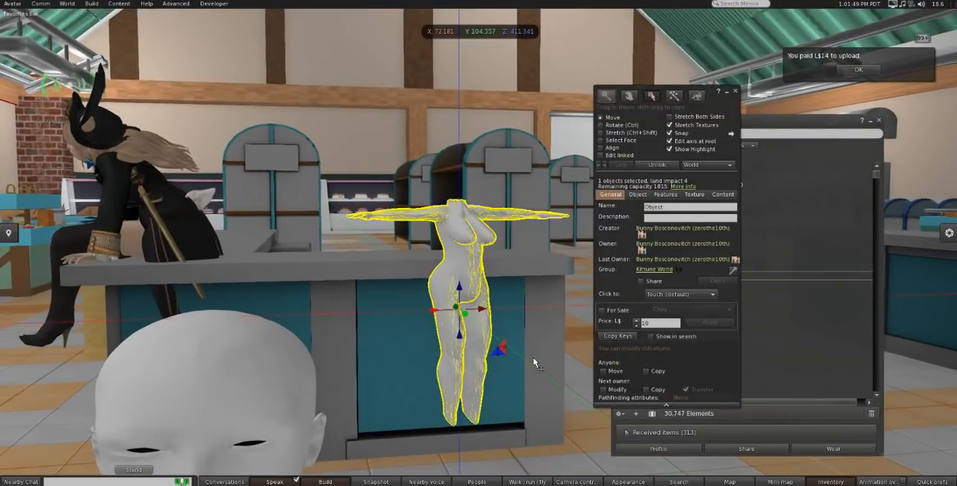
{"action": "left_click", "coordinate": [378, 319]}
{"action": "left_click", "coordinate": [457, 241]}
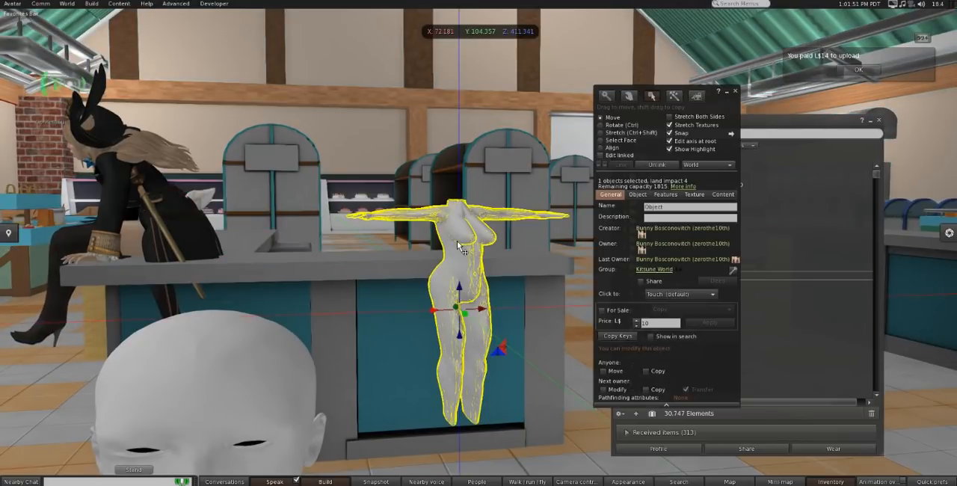
Step: Stretch the body along its depth to a Y size of about 0.432 to correct its proportions
{"action": "left_click_drag", "start_coordinate": [464, 310], "coordinate": [486, 299]}
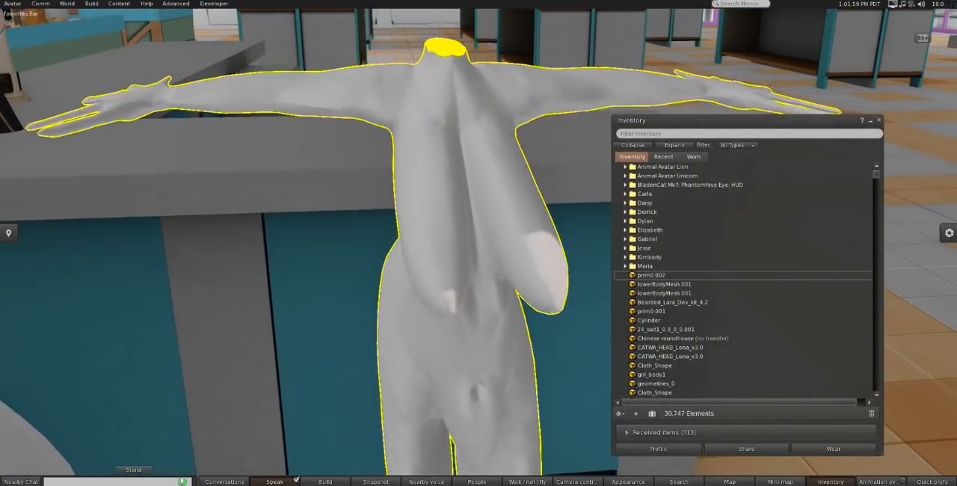
{"action": "scroll", "coordinate": [498, 290], "scroll_direction": "down", "scroll_amount": 5}
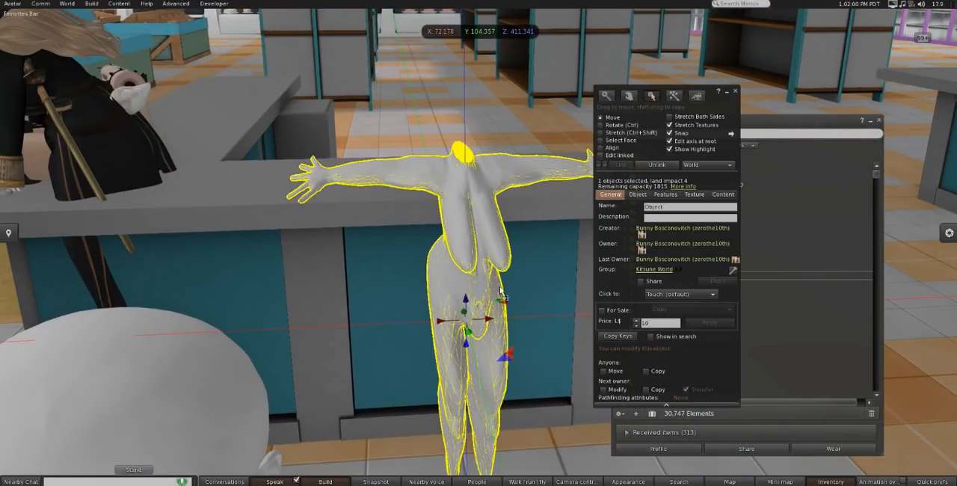
{"action": "left_click", "coordinate": [613, 133]}
{"action": "left_click_drag", "start_coordinate": [456, 267], "coordinate": [472, 329]}
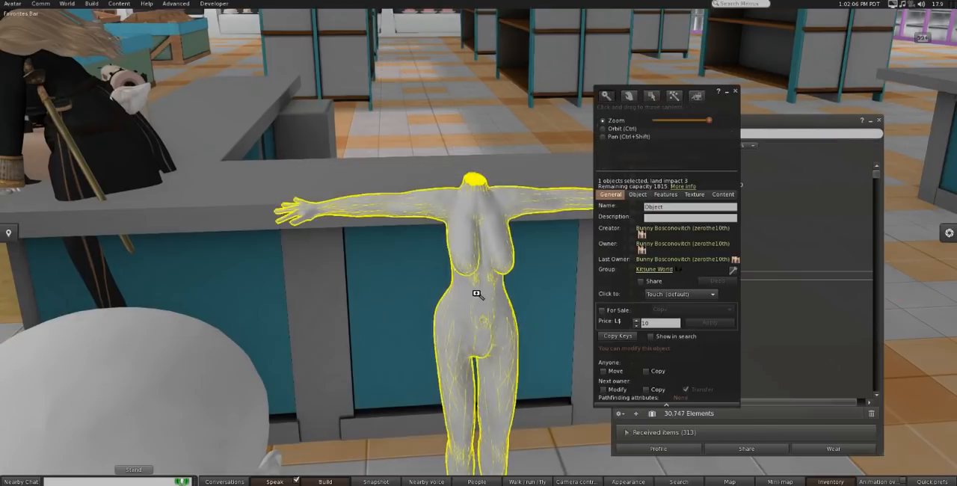
{"action": "left_click_drag", "start_coordinate": [477, 295], "coordinate": [476, 247], "text": "ctrl+alt"}
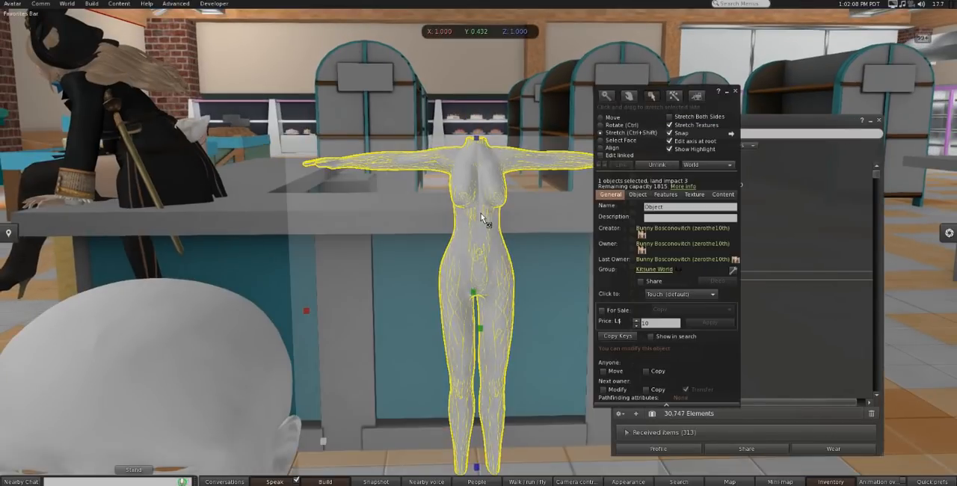
Step: Add the three PNG skin images from the bento jazz folder as local textures for the body
{"action": "left_click", "coordinate": [695, 195]}
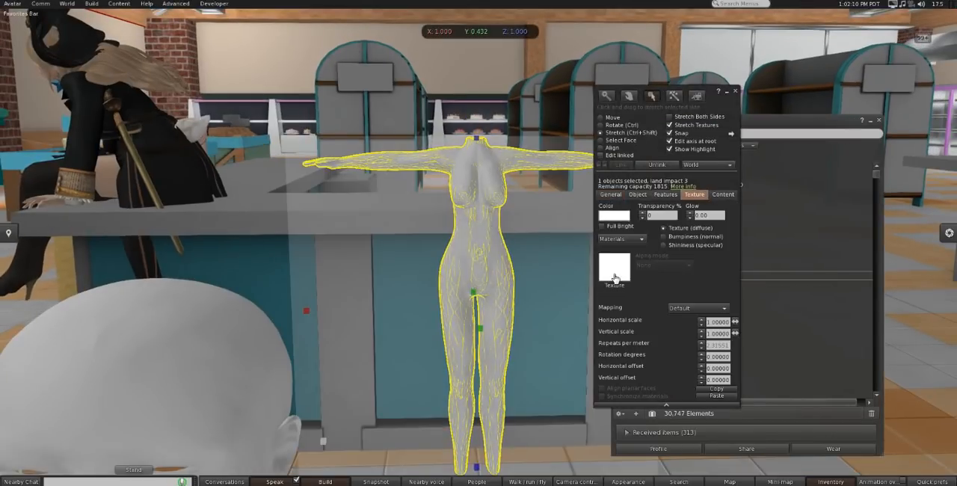
{"action": "left_click", "coordinate": [610, 262]}
{"action": "left_click", "coordinate": [786, 187]}
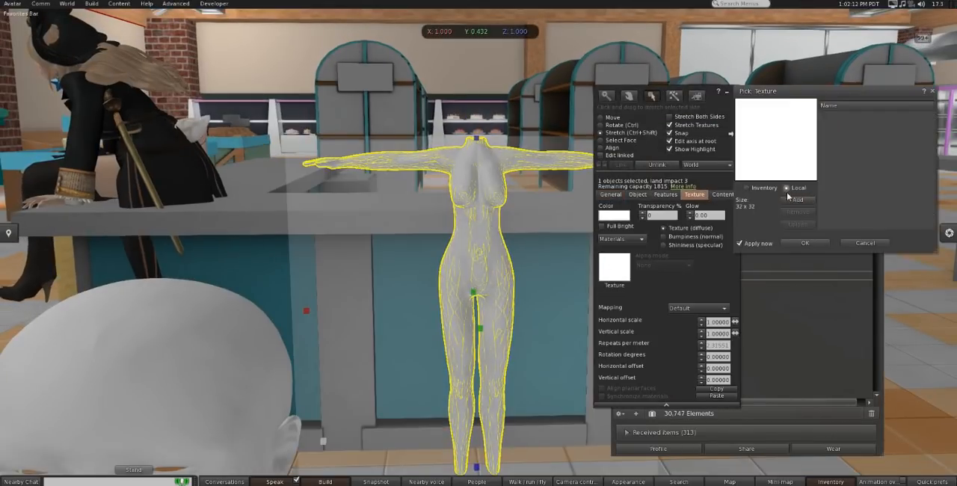
{"action": "left_click", "coordinate": [791, 201]}
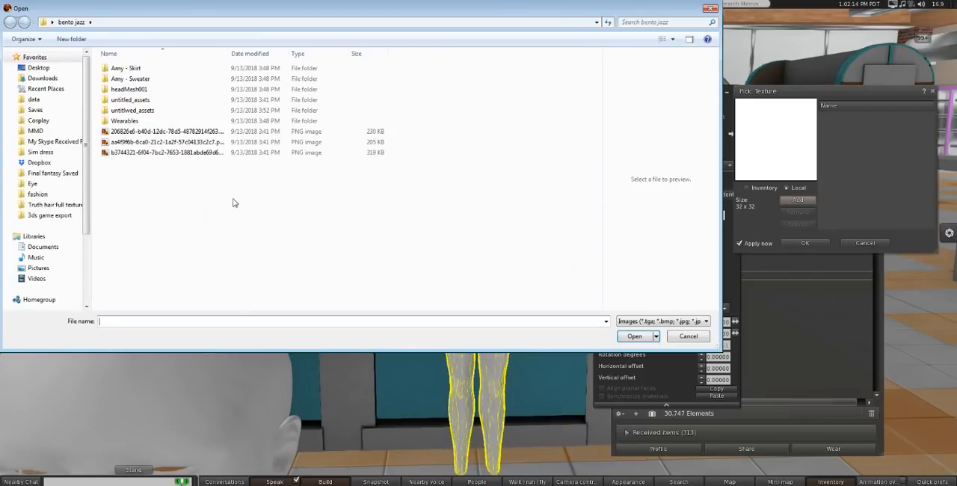
{"action": "left_click_drag", "start_coordinate": [232, 202], "coordinate": [155, 129]}
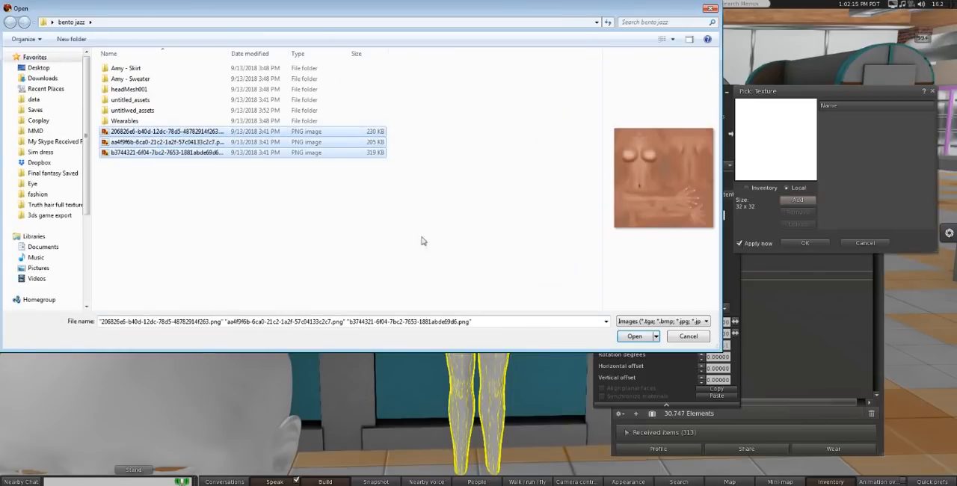
{"action": "left_click", "coordinate": [632, 336]}
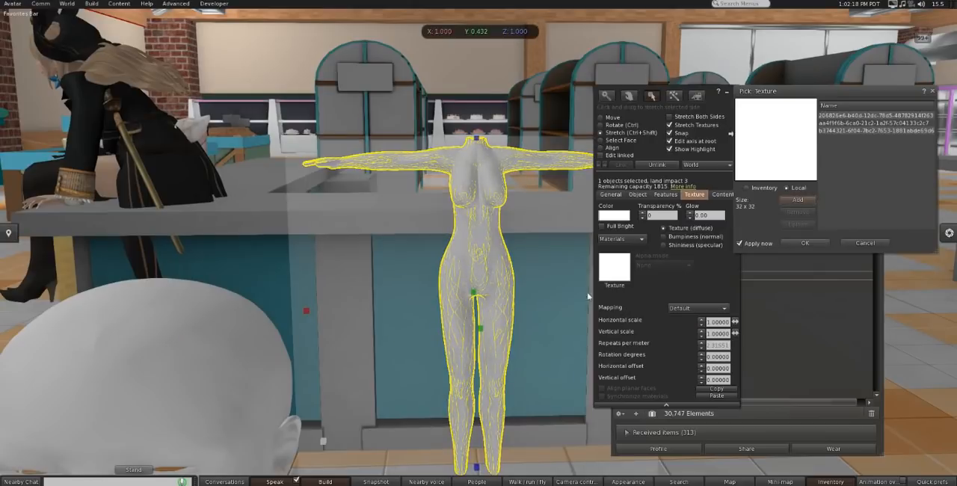
Step: Select the upper-body face and apply the local texture whose name starts with 206826e6, after trying the b3744321 face texture
{"action": "left_click", "coordinate": [602, 155]}
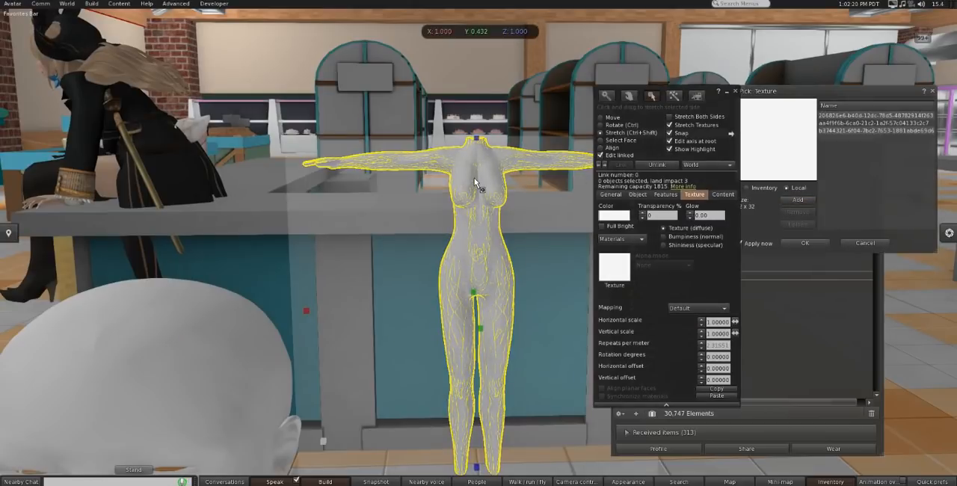
{"action": "left_click", "coordinate": [601, 140]}
{"action": "left_click", "coordinate": [491, 189]}
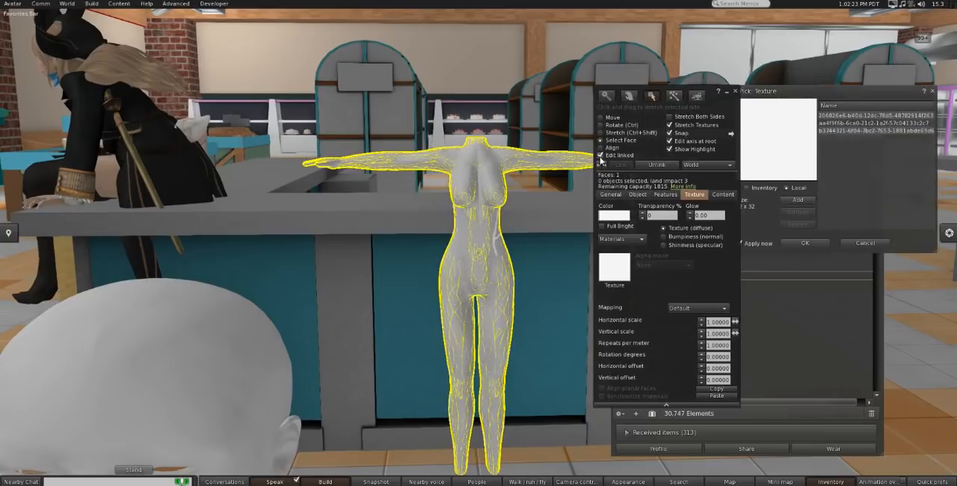
{"action": "left_click", "coordinate": [601, 155]}
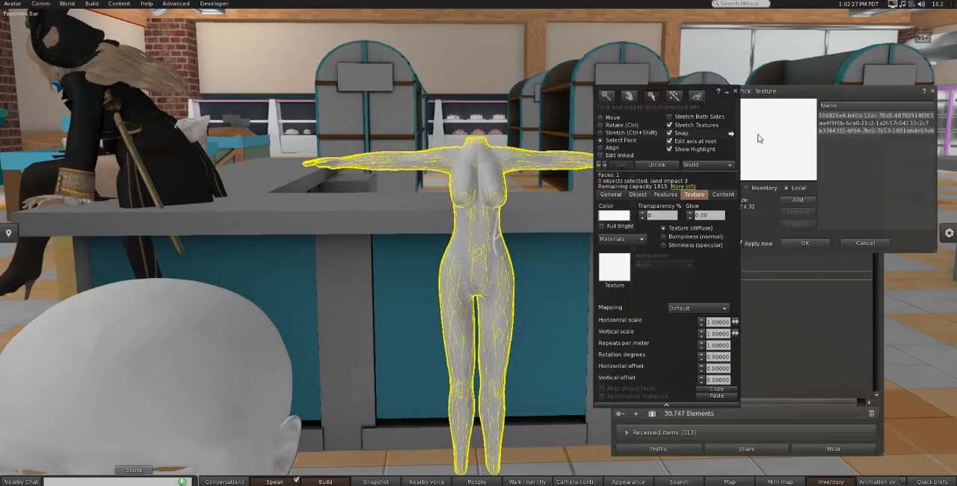
{"action": "left_click", "coordinate": [818, 130]}
{"action": "left_click", "coordinate": [832, 122]}
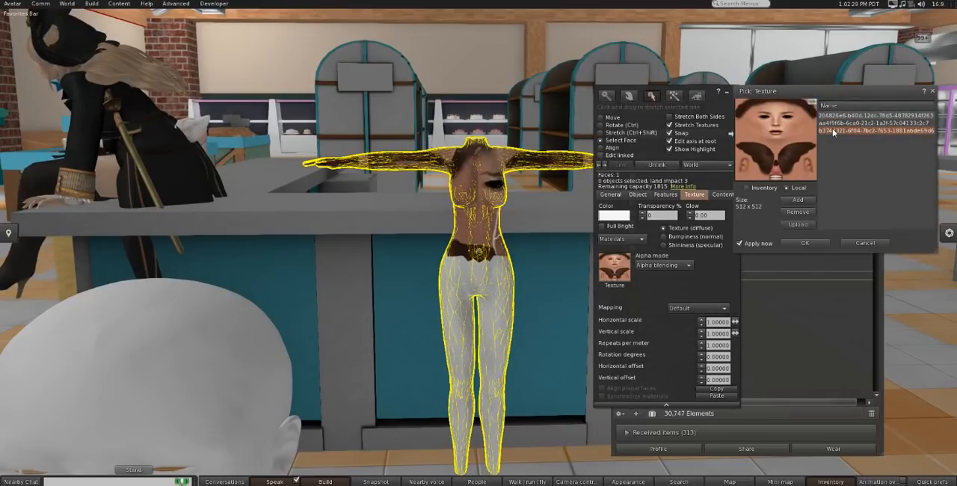
{"action": "left_click", "coordinate": [827, 118]}
Step: Apply the local texture starting with aa4f9f6b to the lower-body face and the b3744321 face texture to the head
{"action": "left_click", "coordinate": [479, 287]}
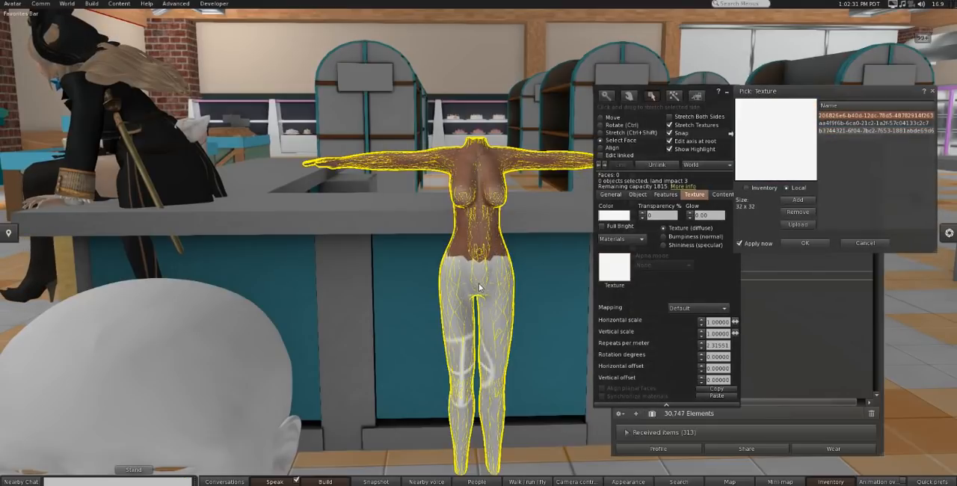
{"action": "left_click", "coordinate": [853, 117]}
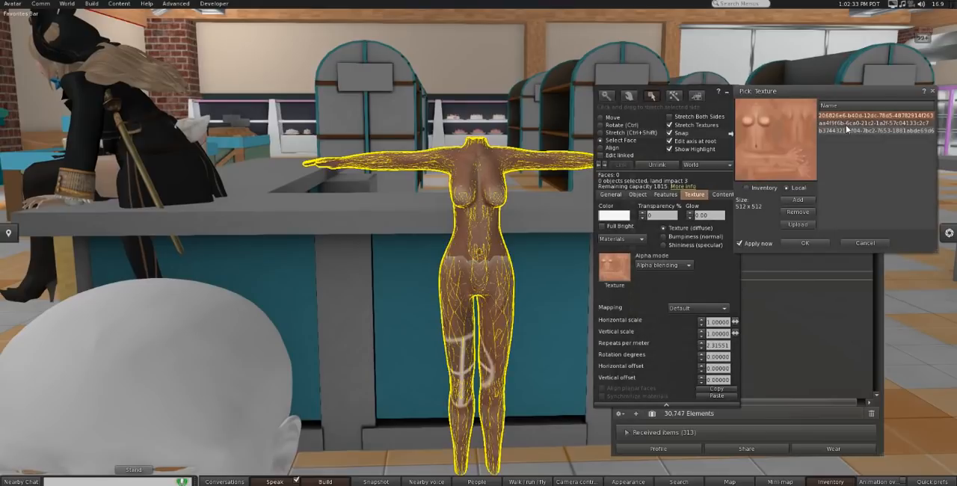
{"action": "left_click", "coordinate": [846, 124]}
{"action": "left_click", "coordinate": [255, 376]}
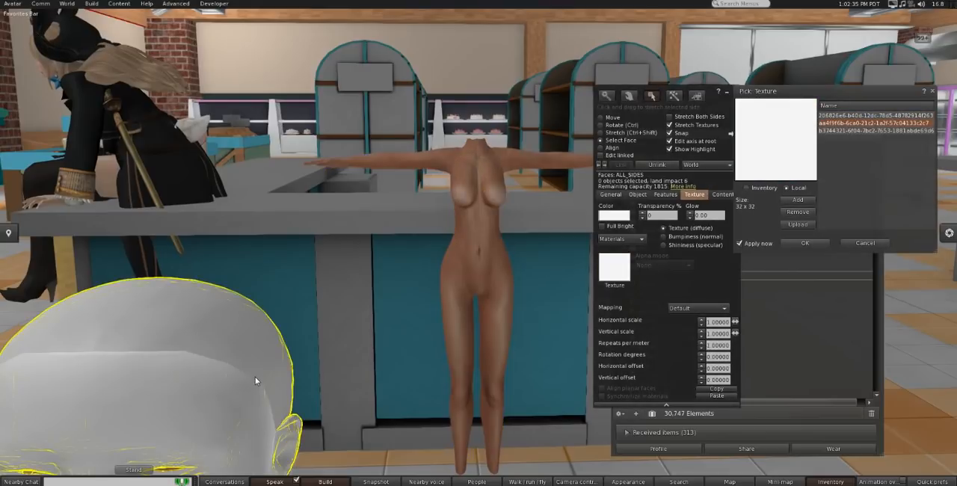
{"action": "left_click", "coordinate": [829, 131]}
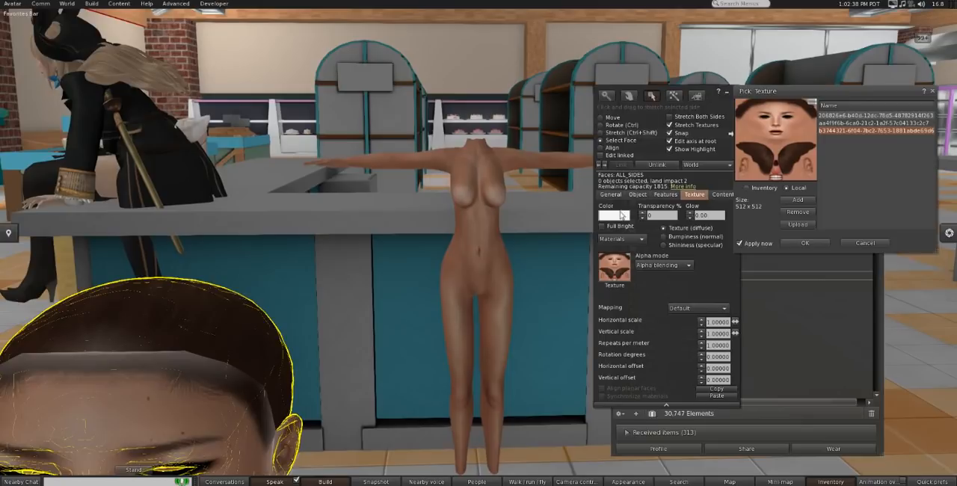
Step: Select the body together with the head for editing and link them into a single object
{"action": "left_click_drag", "start_coordinate": [483, 218], "coordinate": [476, 284], "text": "alt"}
{"action": "right_click", "coordinate": [472, 262]}
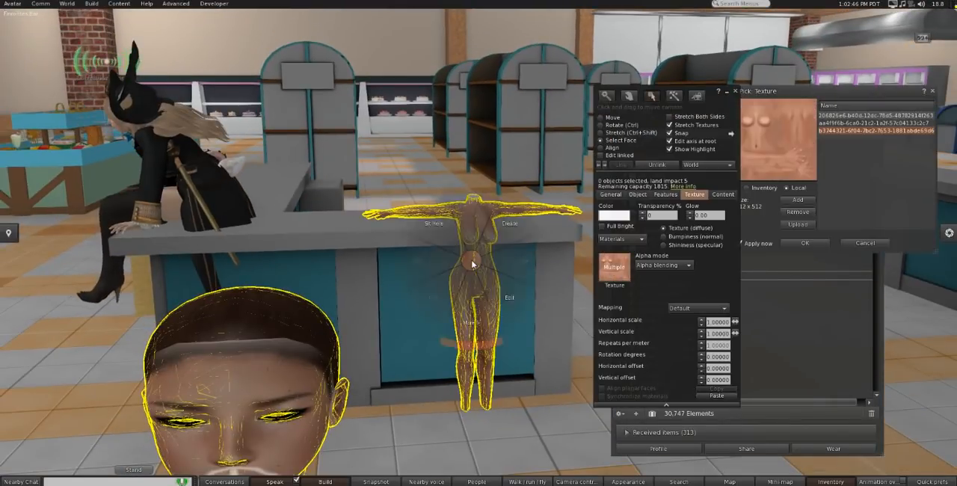
{"action": "left_click", "coordinate": [510, 298]}
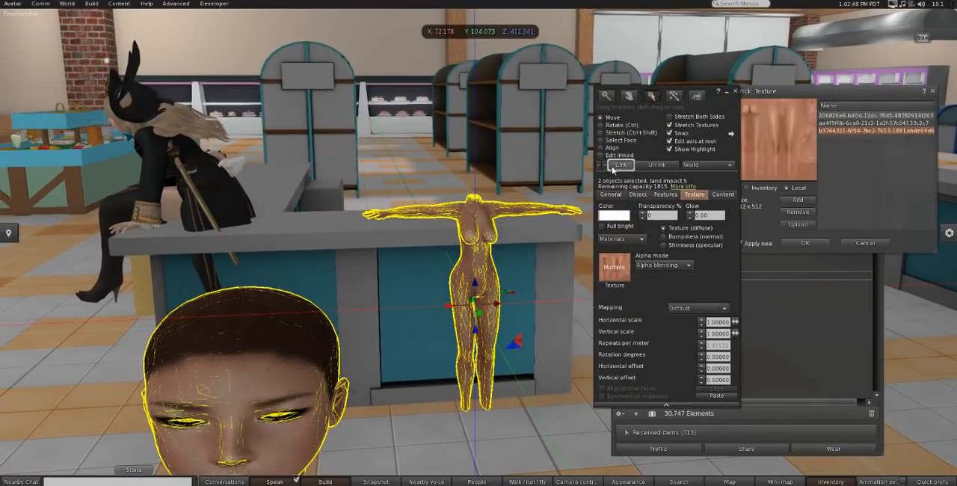
{"action": "left_click", "coordinate": [615, 166]}
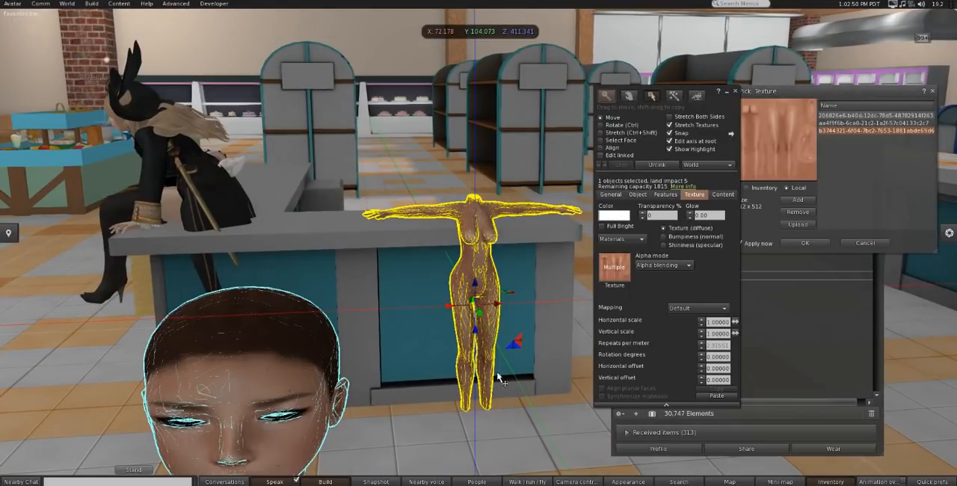
{"action": "left_click", "coordinate": [535, 371]}
{"action": "left_click", "coordinate": [465, 252]}
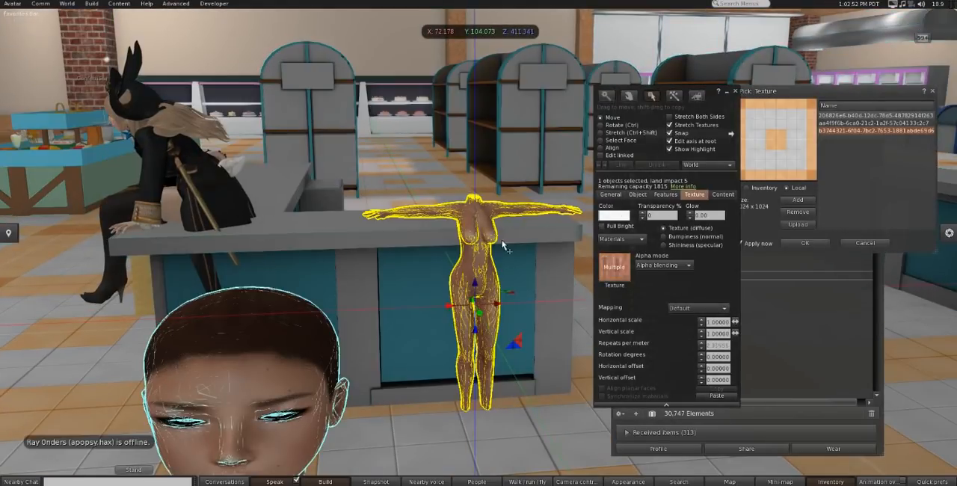
Step: Close the texture picker and rename the linked head-and-body object as "the replica"
{"action": "left_click", "coordinate": [605, 196]}
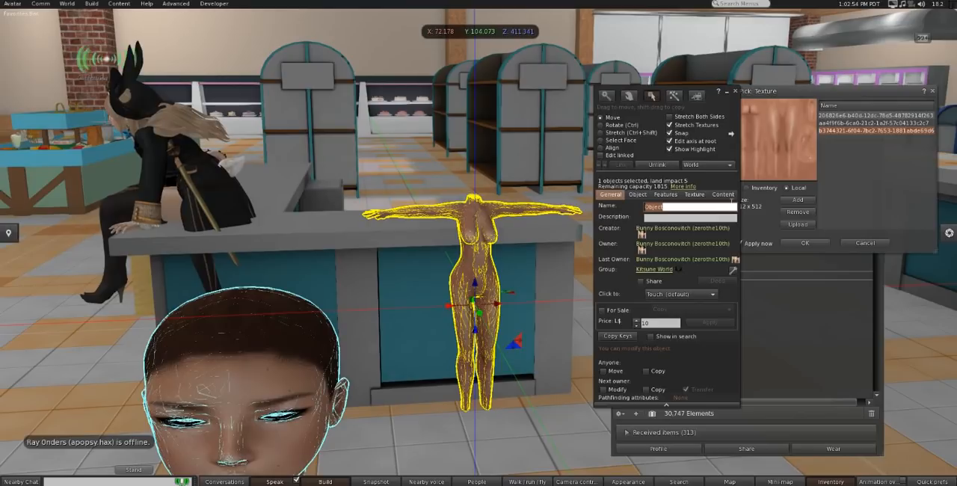
{"action": "left_click", "coordinate": [722, 195]}
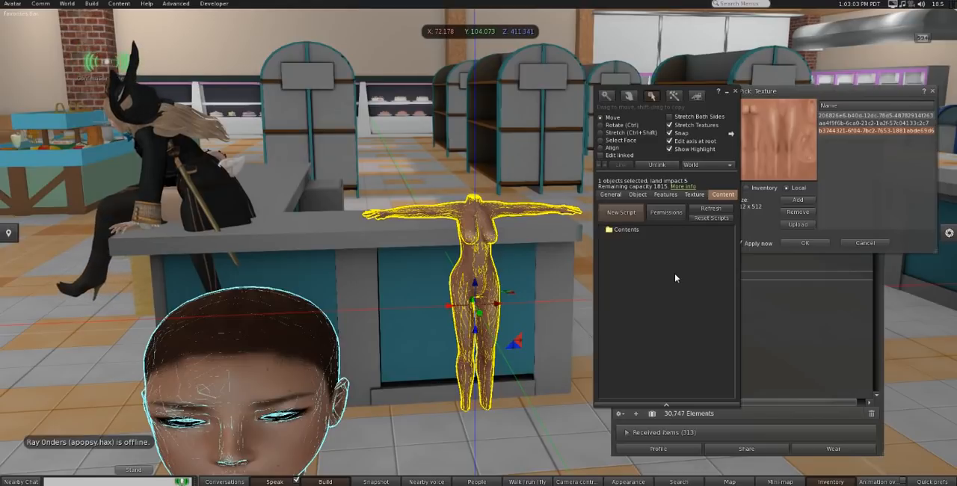
{"action": "left_click", "coordinate": [933, 91]}
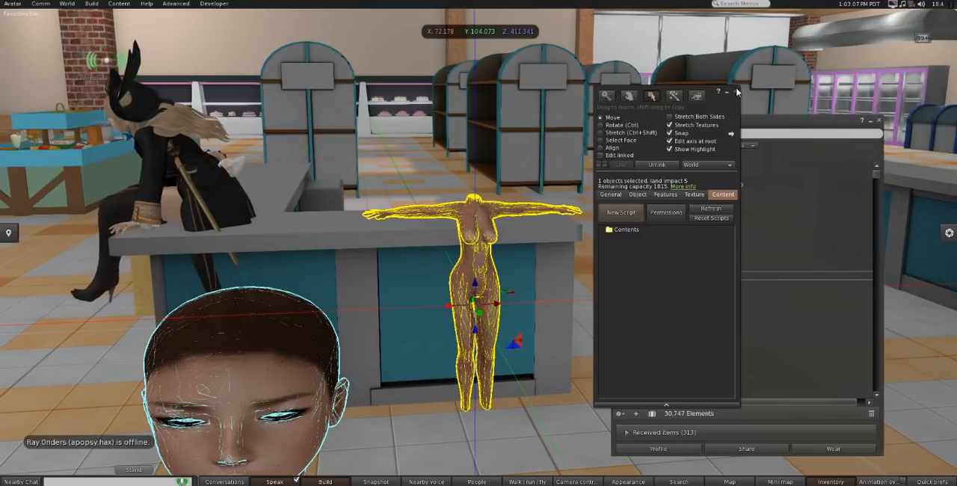
{"action": "left_click", "coordinate": [735, 91]}
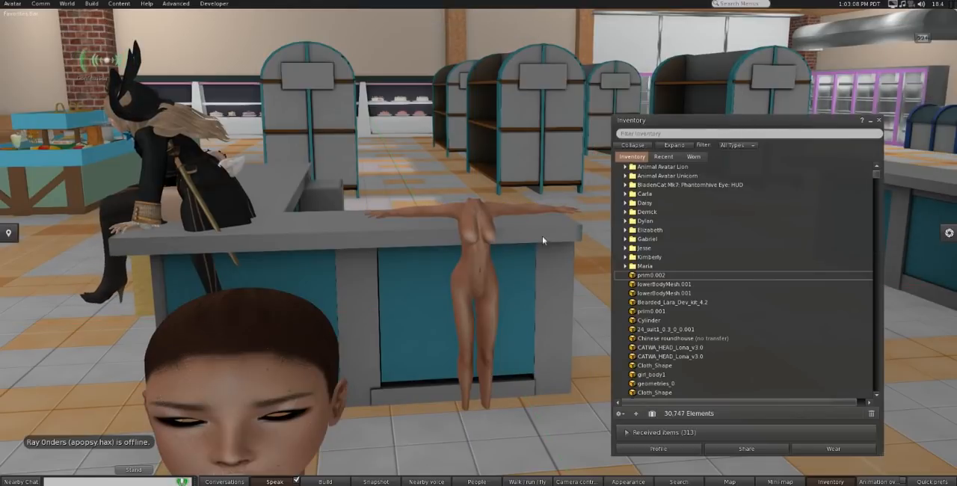
{"action": "right_click", "coordinate": [480, 275]}
{"action": "left_click", "coordinate": [499, 292]}
{"action": "left_click", "coordinate": [612, 194]}
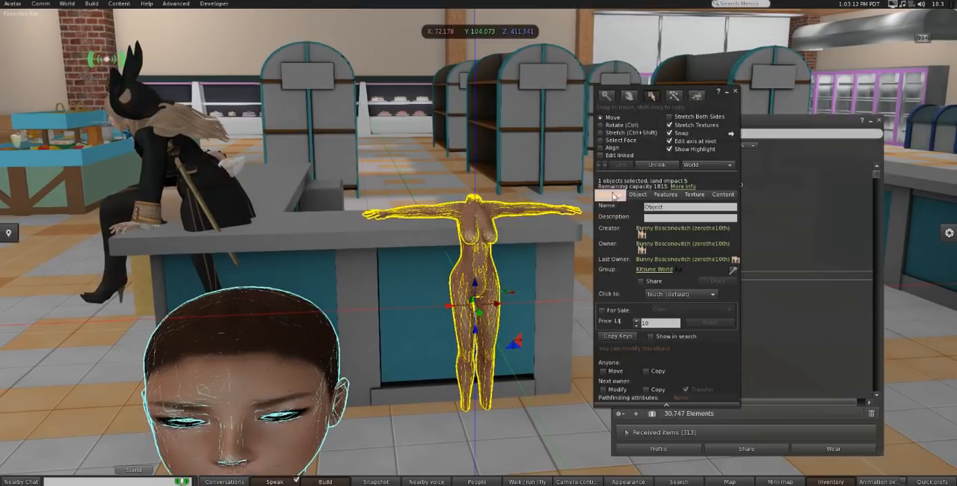
{"action": "key", "text": "BackSpace"}
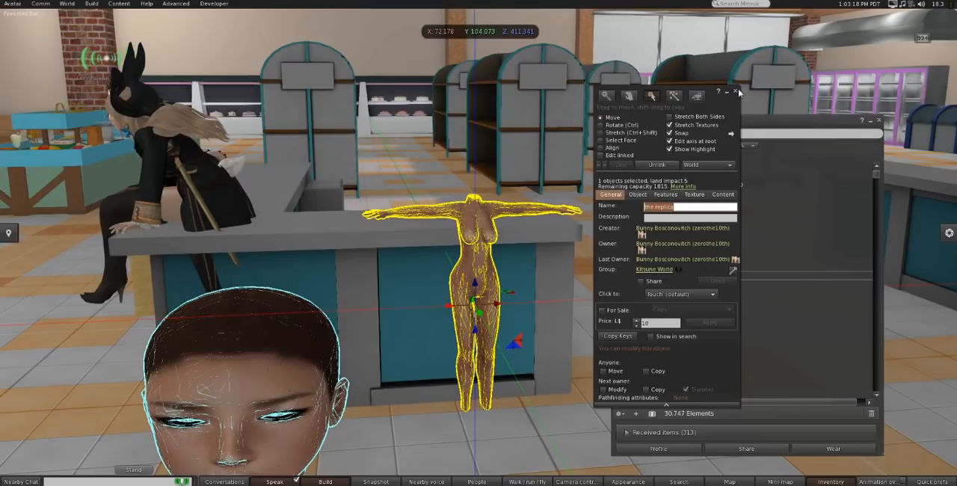
{"action": "left_click", "coordinate": [738, 90]}
Step: Take a copy of the linked head-and-body object into the inventory
{"action": "left_click_drag", "start_coordinate": [251, 361], "coordinate": [484, 239], "text": "alt"}
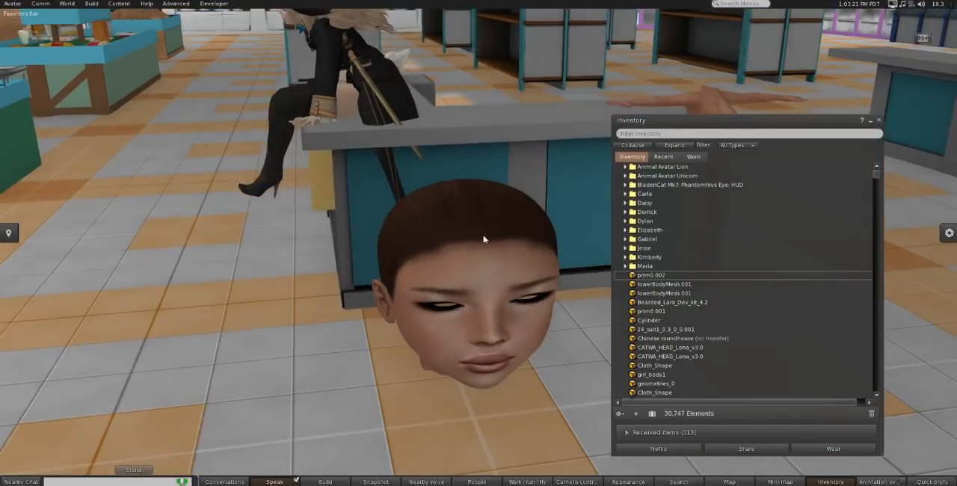
{"action": "left_click", "coordinate": [559, 238], "text": "alt"}
{"action": "right_click", "coordinate": [426, 265]}
{"action": "left_click", "coordinate": [428, 291]}
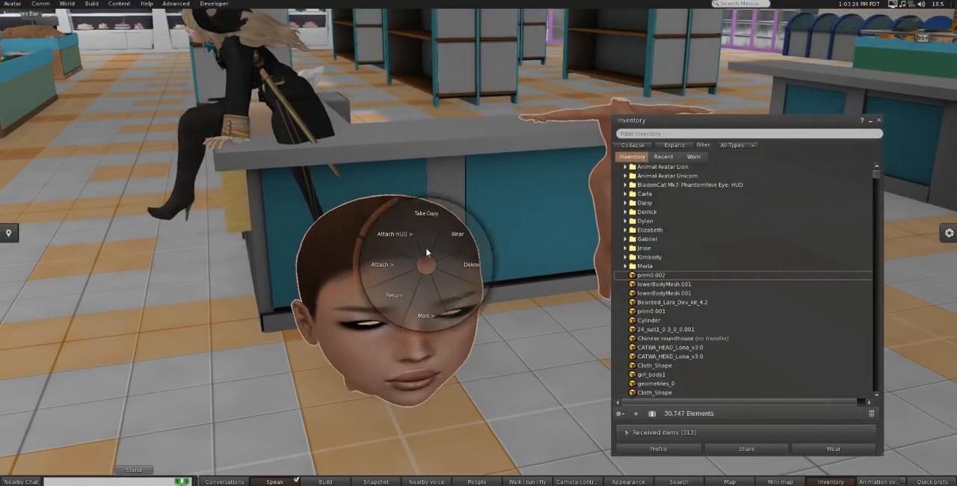
{"action": "left_click", "coordinate": [428, 233]}
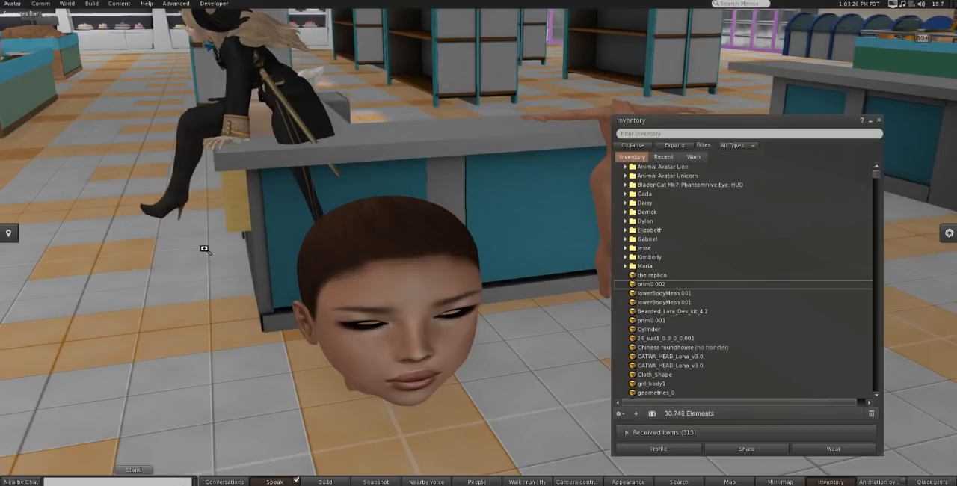
Step: Open the profile of the standing avatar in the skirt and give it "the replica" from the inventory
{"action": "key", "text": "Escape"}
{"action": "right_click", "coordinate": [297, 169]}
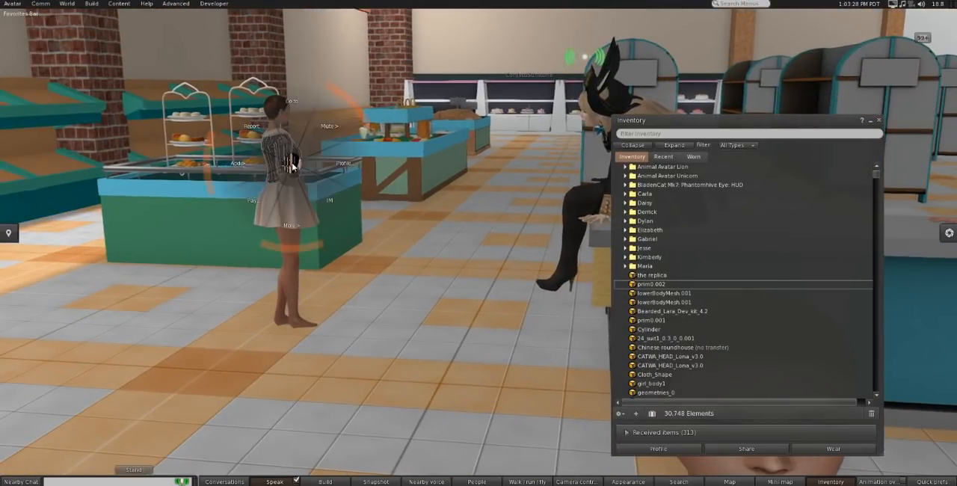
{"action": "left_click", "coordinate": [296, 144]}
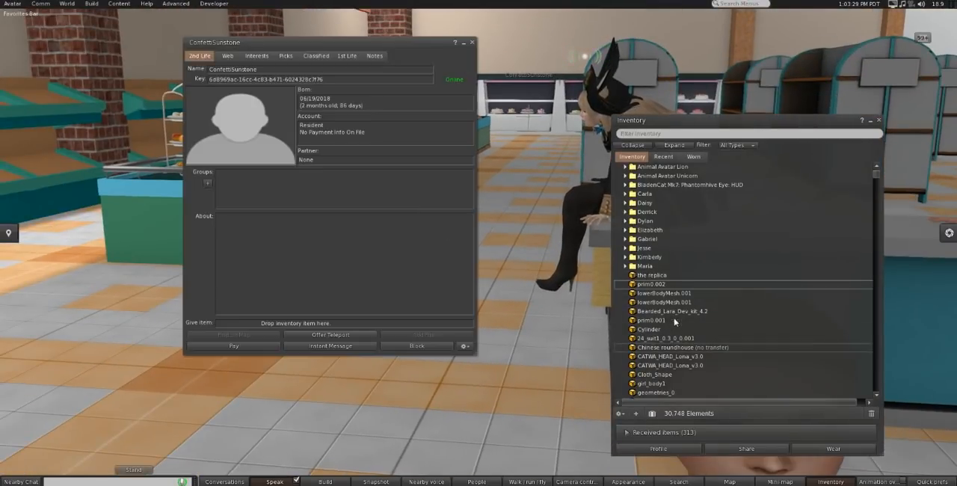
{"action": "left_click", "coordinate": [651, 276]}
{"action": "left_click_drag", "start_coordinate": [652, 276], "coordinate": [374, 235]}
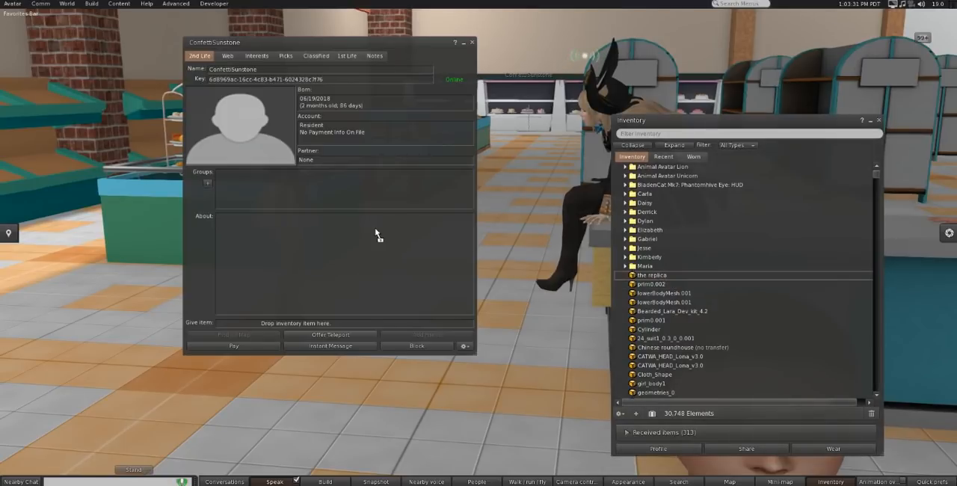
{"action": "left_click", "coordinate": [472, 44]}
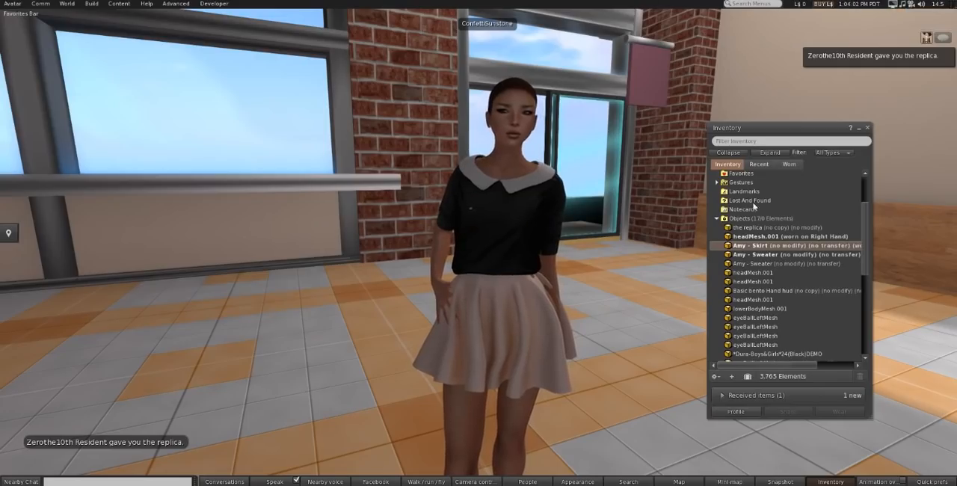
Step: In the receiving avatar's viewer, detach its Amy sweater, Amy skirt and headMesh.001 body
{"action": "right_click", "coordinate": [508, 219]}
{"action": "left_click", "coordinate": [476, 218]}
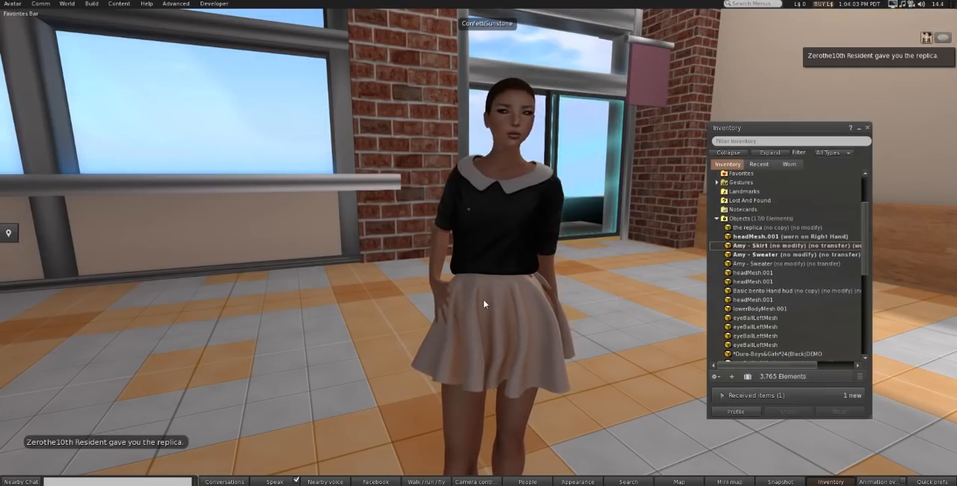
{"action": "right_click", "coordinate": [484, 299]}
{"action": "left_click", "coordinate": [462, 300]}
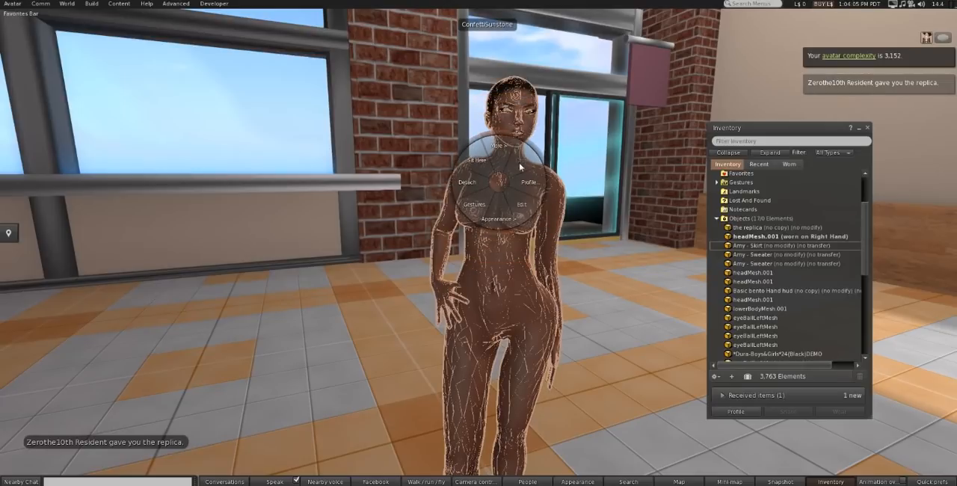
{"action": "left_click_drag", "start_coordinate": [509, 264], "coordinate": [509, 310], "text": "ctrl+alt"}
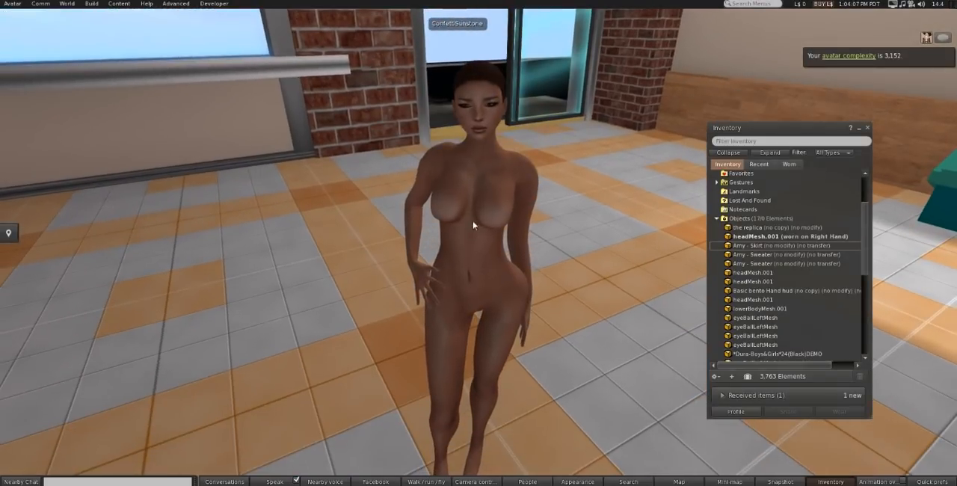
{"action": "right_click", "coordinate": [471, 178]}
{"action": "left_click", "coordinate": [447, 175]}
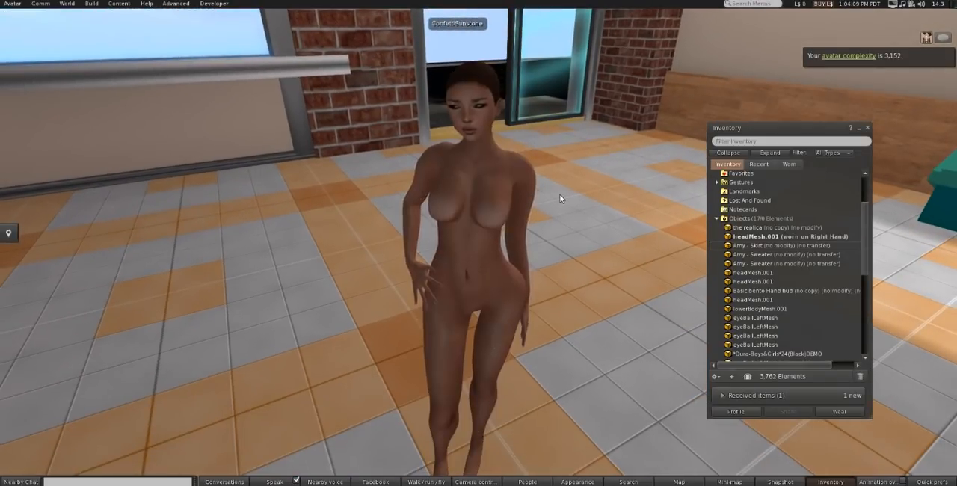
Step: Wear "the replica" on the receiving avatar and inspect the body from several angles and distances
{"action": "right_click", "coordinate": [767, 228]}
{"action": "left_click", "coordinate": [782, 364]}
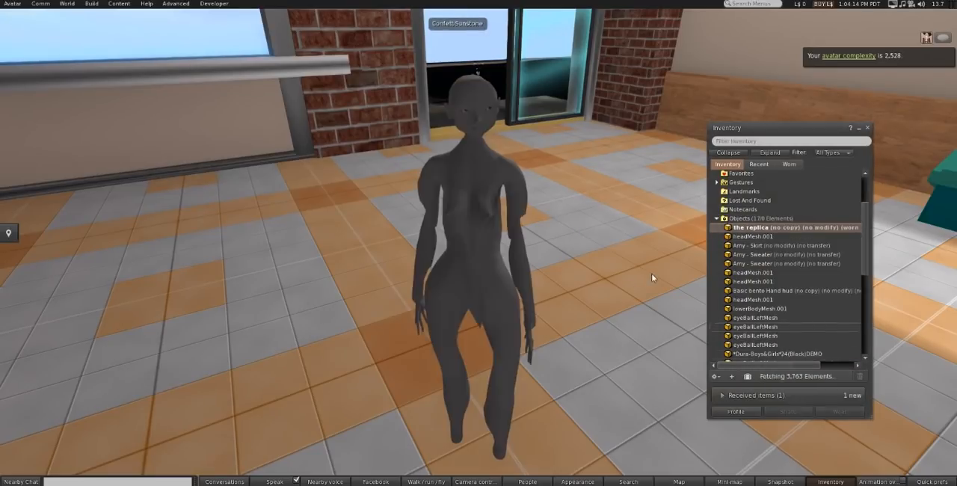
{"action": "left_click_drag", "start_coordinate": [470, 210], "coordinate": [486, 222], "text": "alt"}
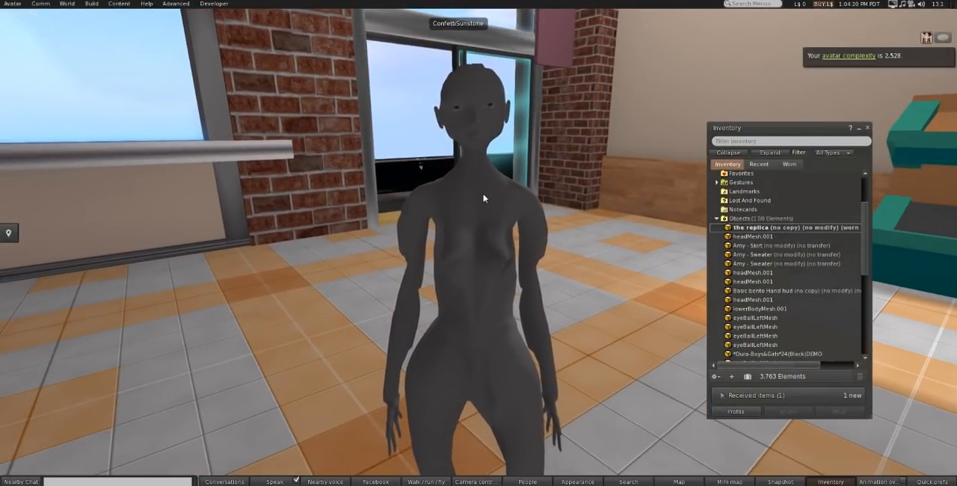
{"action": "right_click", "coordinate": [487, 197]}
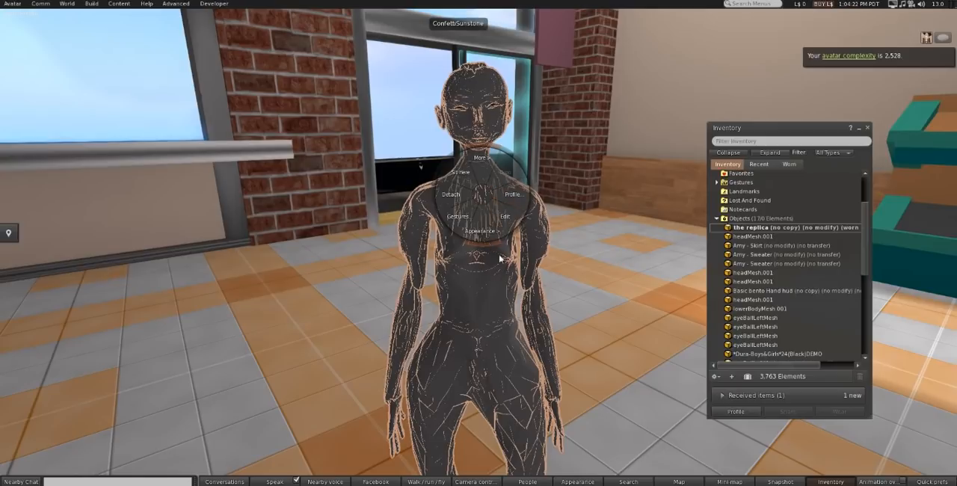
{"action": "left_click", "coordinate": [598, 369]}
{"action": "left_click", "coordinate": [505, 291]}
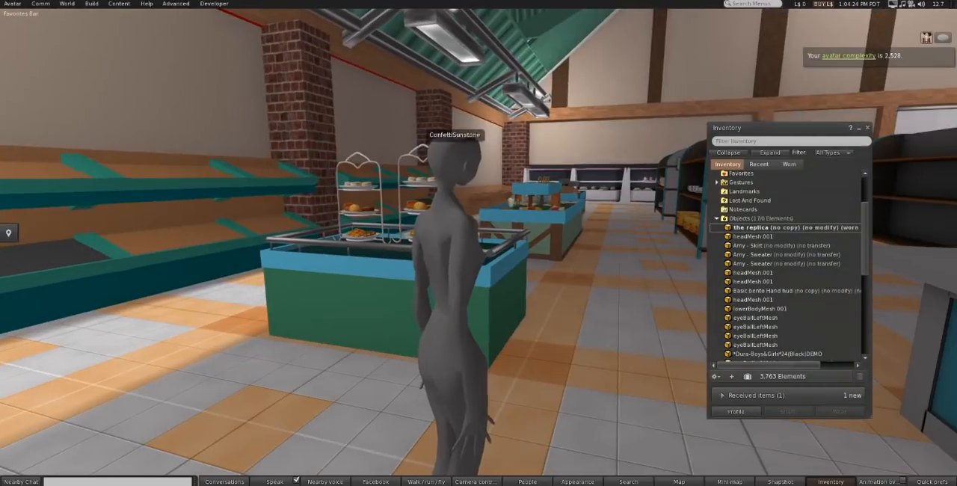
{"action": "left_click_drag", "start_coordinate": [505, 291], "coordinate": [206, 271], "text": "alt"}
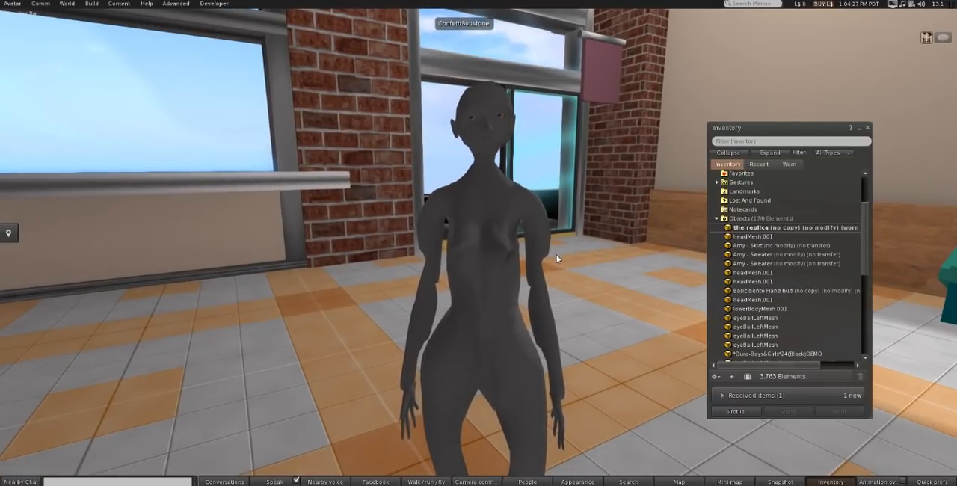
{"action": "scroll", "coordinate": [583, 294], "scroll_direction": "down", "scroll_amount": 3}
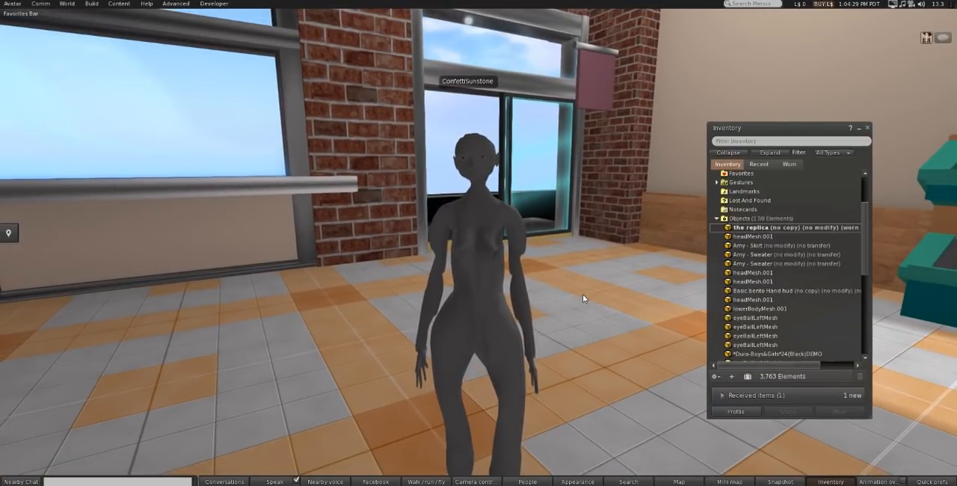
{"action": "scroll", "coordinate": [583, 295], "scroll_direction": "up", "scroll_amount": 2}
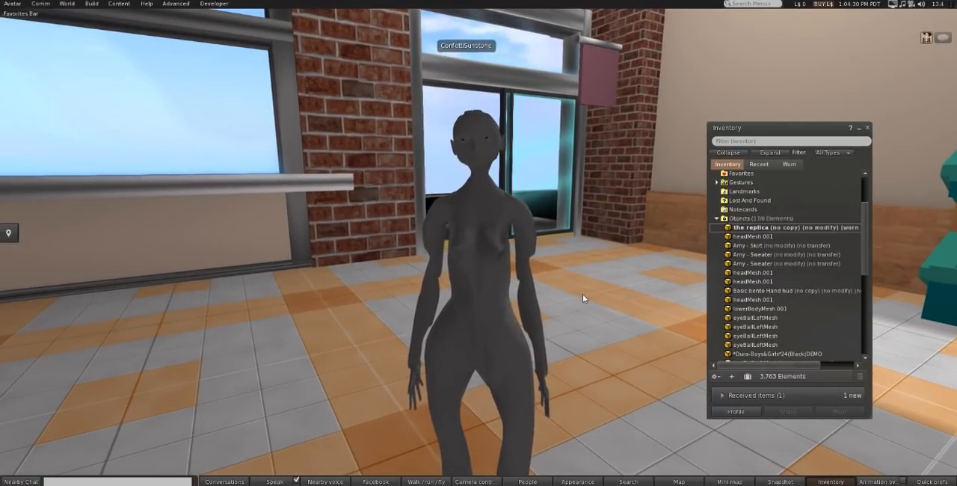
Step: Take off "the replica" and wear it again, and close the inventory in the giving avatar's viewer
{"action": "double_click", "coordinate": [753, 230]}
{"action": "double_click", "coordinate": [754, 228]}
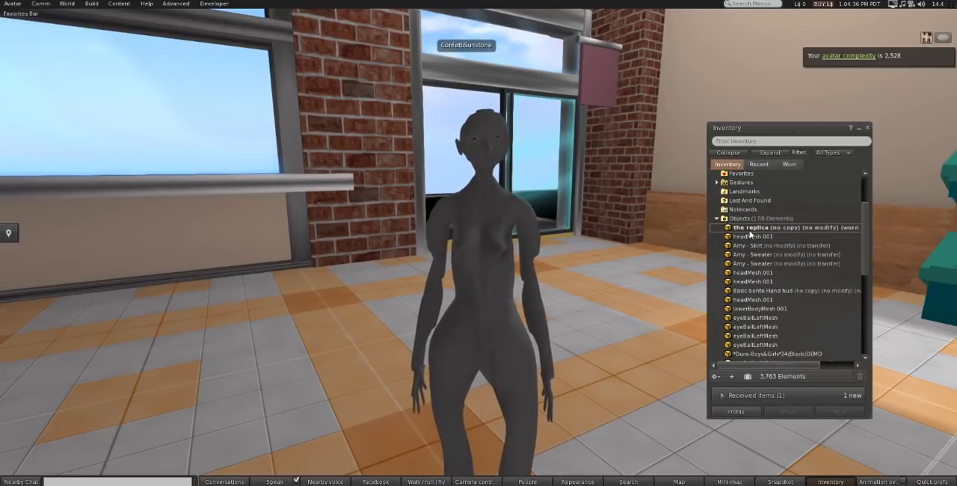
{"action": "left_click_drag", "start_coordinate": [500, 289], "coordinate": [493, 249], "text": "ctrl+alt"}
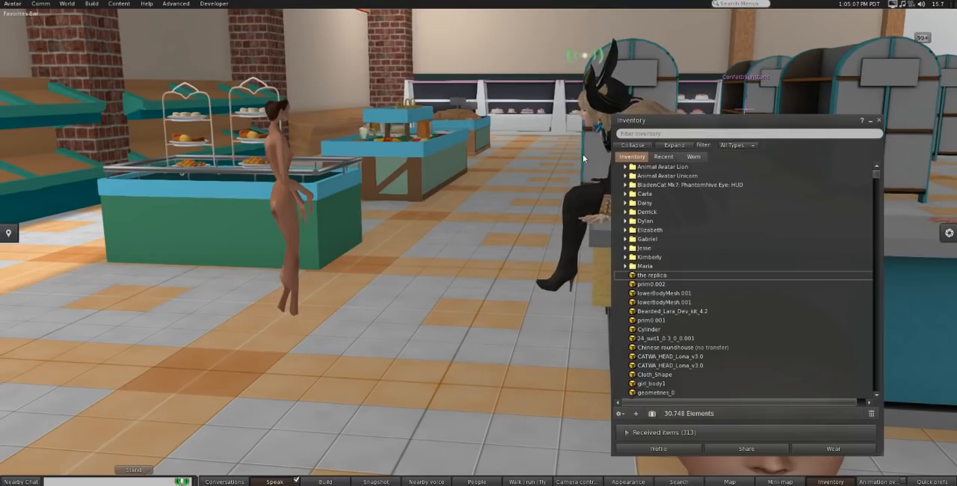
{"action": "left_click", "coordinate": [880, 120]}
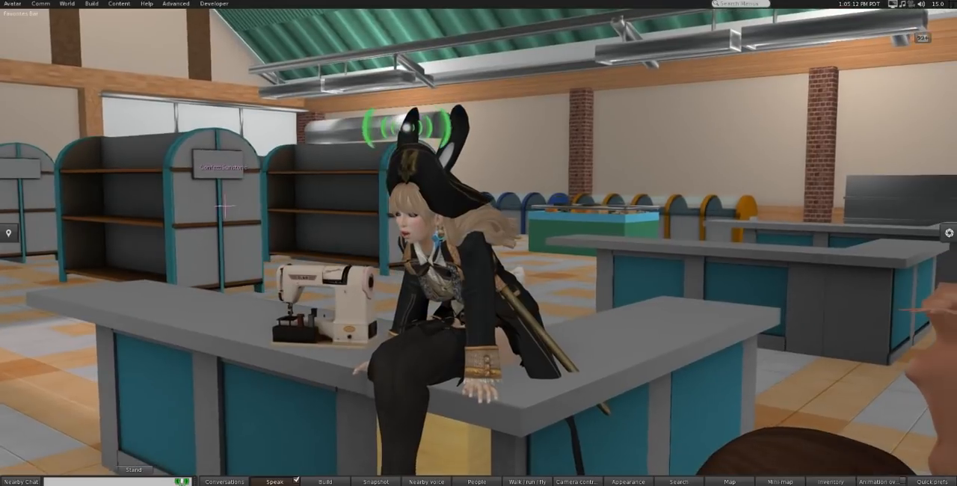
Step: Load untitled.dae from the bento jazz folder into the mesh model uploader
{"action": "key", "text": "Left"}
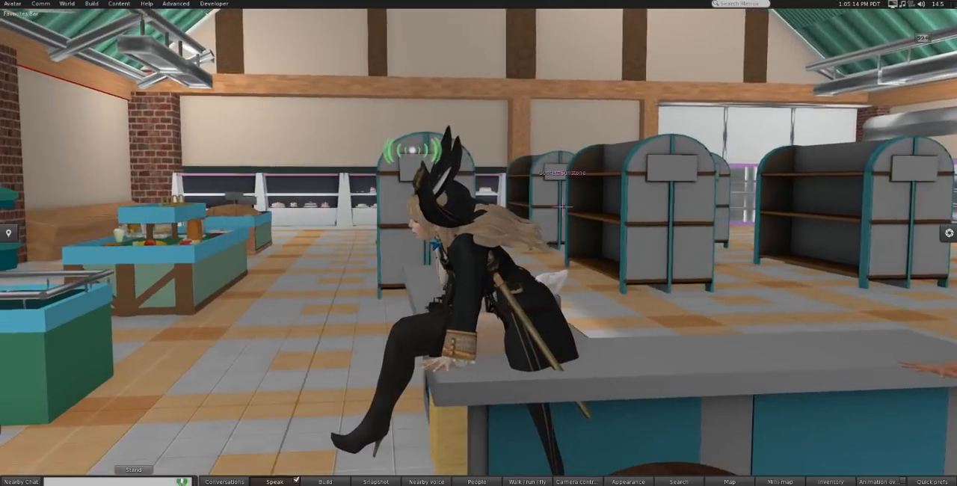
{"action": "left_click_drag", "start_coordinate": [247, 187], "coordinate": [370, 208], "text": "alt"}
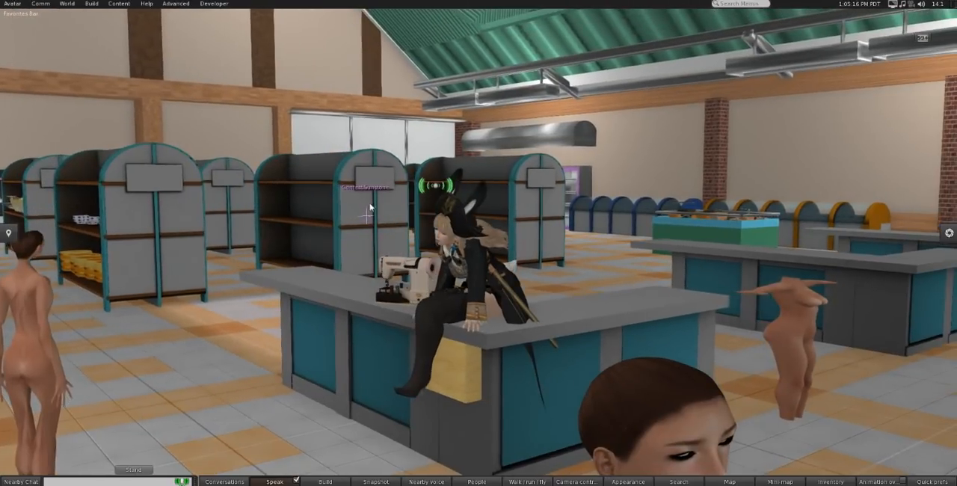
{"action": "left_click", "coordinate": [91, 3]}
{"action": "mouse_move", "coordinate": [110, 134]}
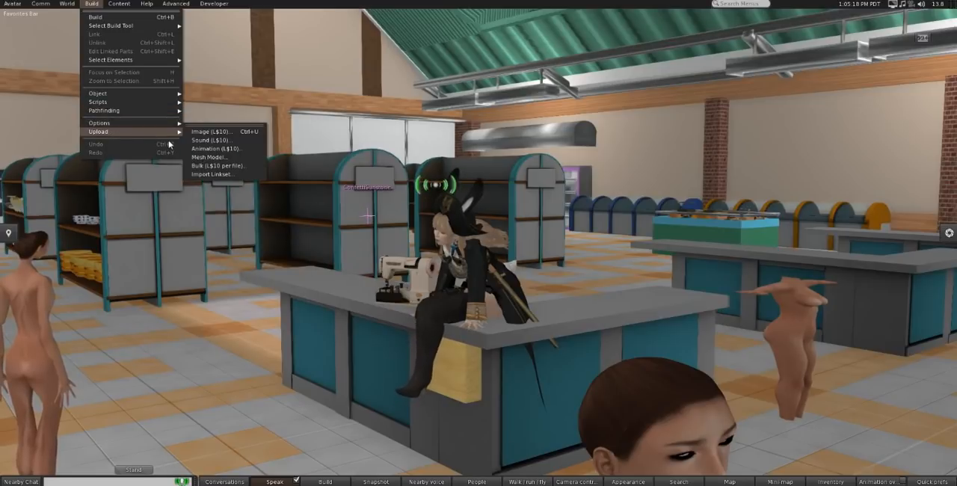
{"action": "left_click", "coordinate": [199, 157]}
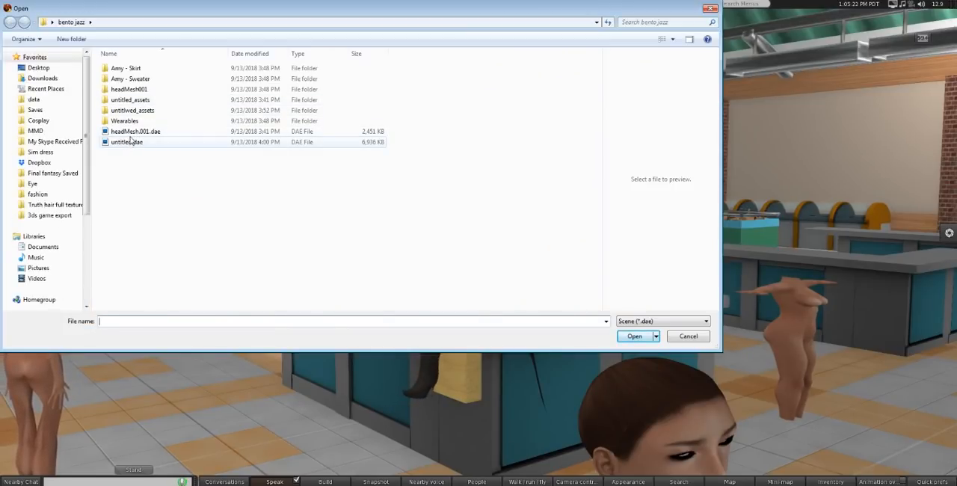
{"action": "left_click", "coordinate": [129, 130]}
{"action": "left_click", "coordinate": [129, 141]}
{"action": "double_click", "coordinate": [128, 141]}
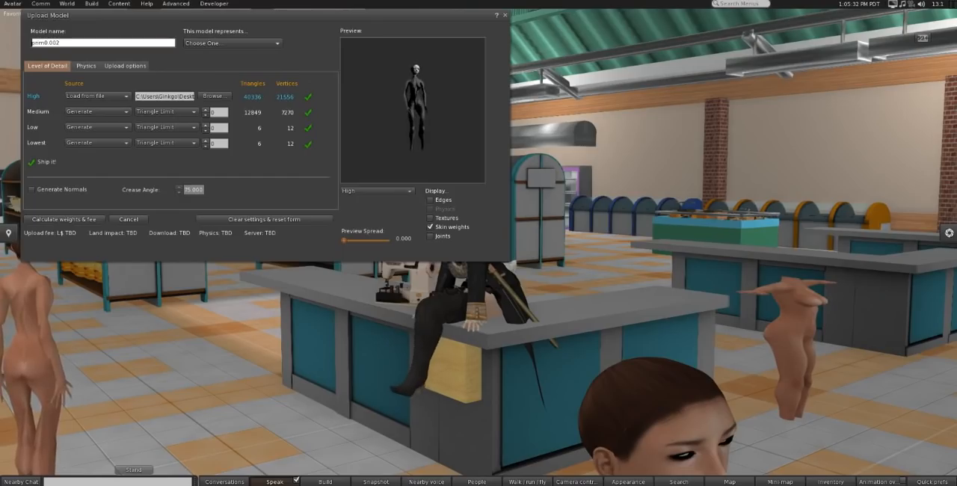
Step: Include joint positions along with skin weight in the model's upload options, and close the uploader without uploading
{"action": "left_click_drag", "start_coordinate": [413, 111], "coordinate": [445, 98]}
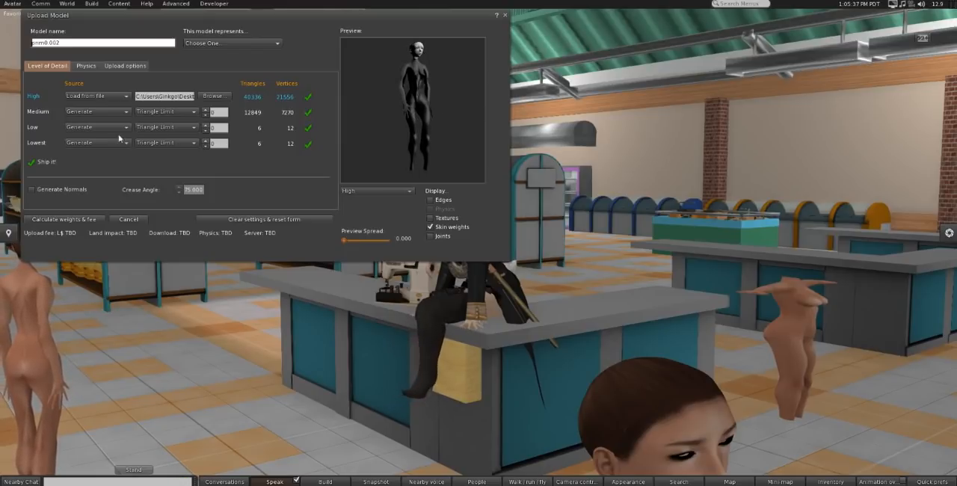
{"action": "left_click", "coordinate": [88, 67]}
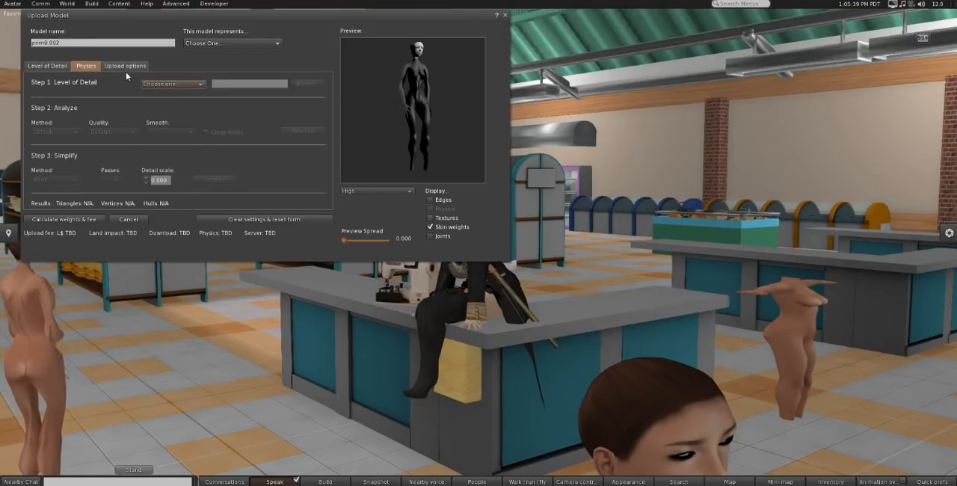
{"action": "left_click", "coordinate": [125, 66]}
{"action": "left_click", "coordinate": [61, 67]}
{"action": "left_click", "coordinate": [113, 66]}
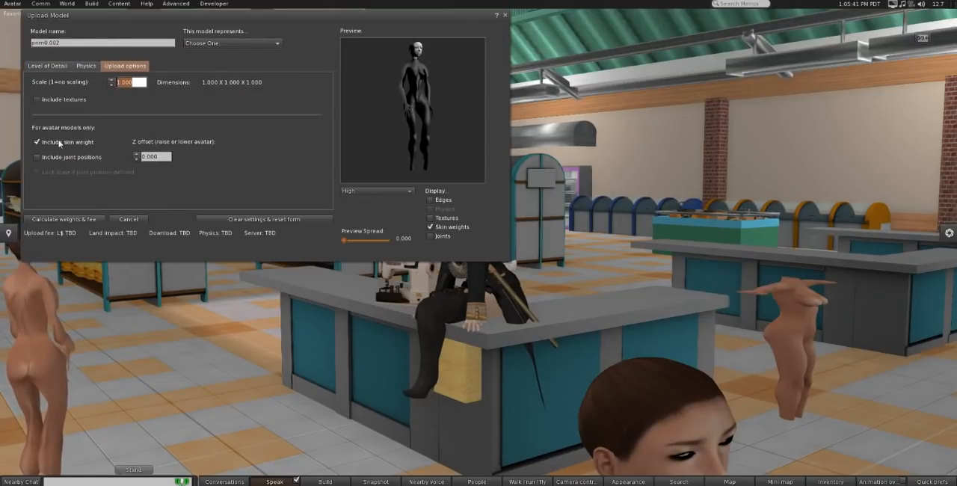
{"action": "left_click", "coordinate": [50, 158]}
{"action": "mouse_move", "coordinate": [427, 123]}
{"action": "left_mouse_down"}
{"action": "mouse_move", "coordinate": [486, 125]}
{"action": "mouse_move", "coordinate": [426, 133]}
{"action": "left_mouse_up"}
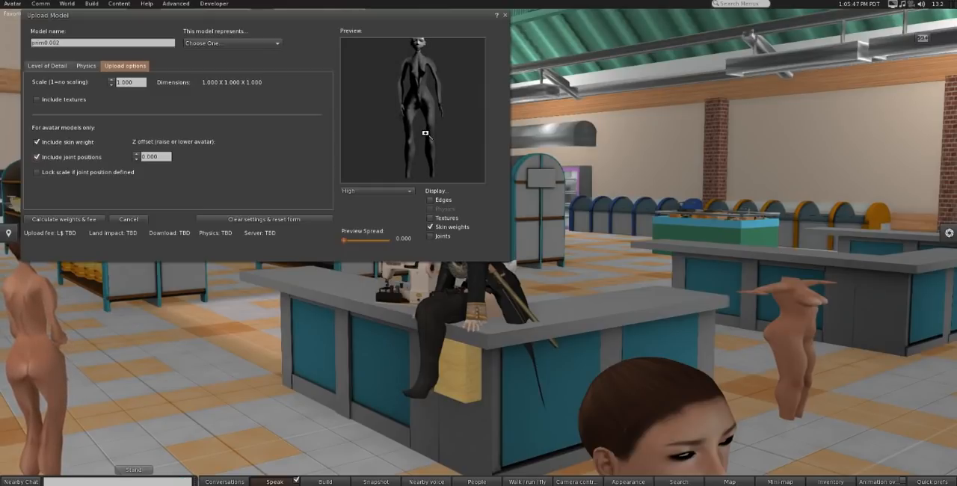
{"action": "left_click", "coordinate": [506, 15]}
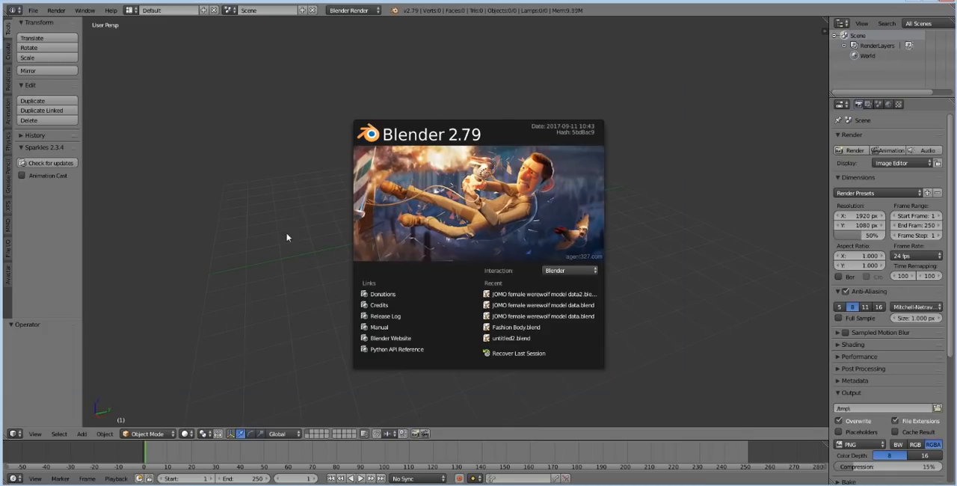
Step: Switch to Blender and import headMesh.001.dae from the bento jazz folder on the Desktop as default Collada
{"action": "left_click", "coordinate": [273, 241]}
{"action": "left_click", "coordinate": [33, 11]}
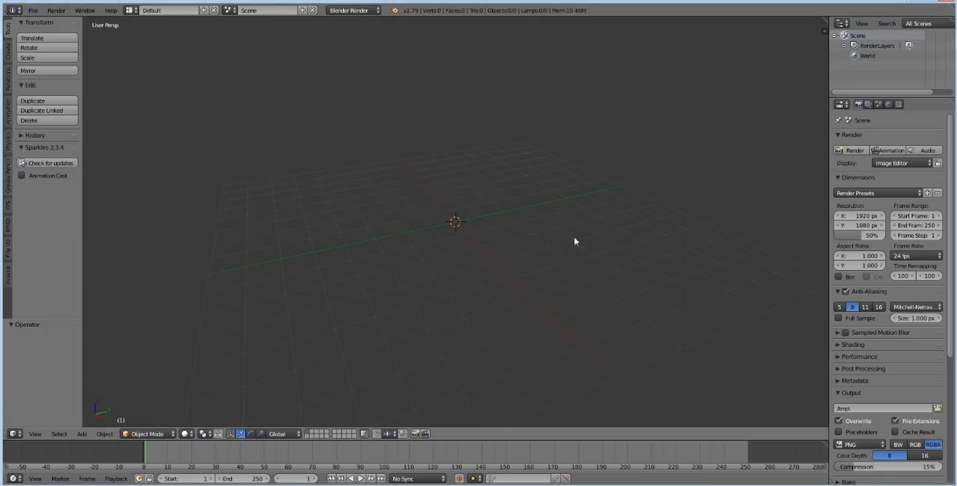
{"action": "left_click", "coordinate": [33, 10]}
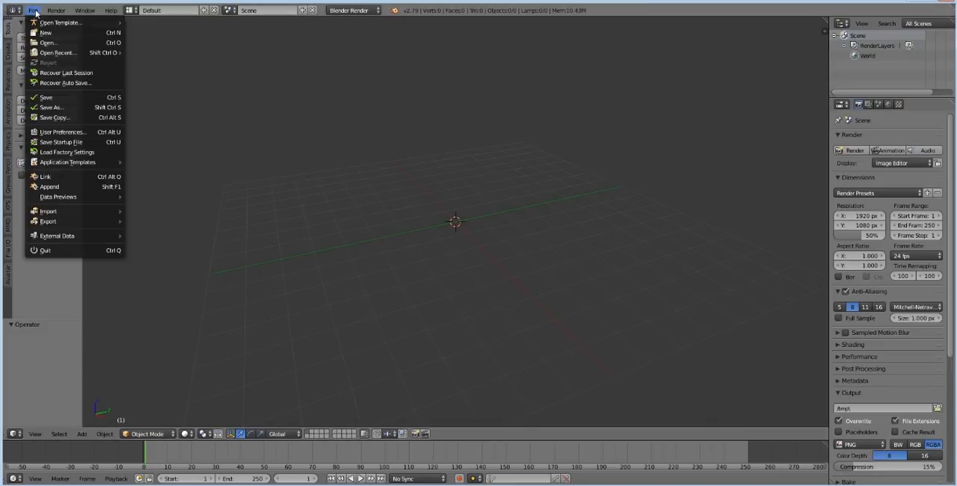
{"action": "mouse_move", "coordinate": [80, 215]}
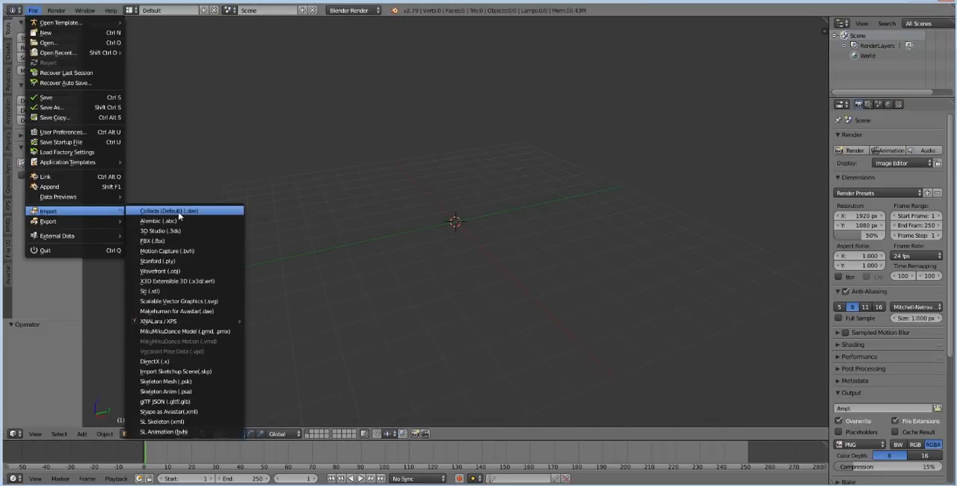
{"action": "left_click", "coordinate": [208, 215]}
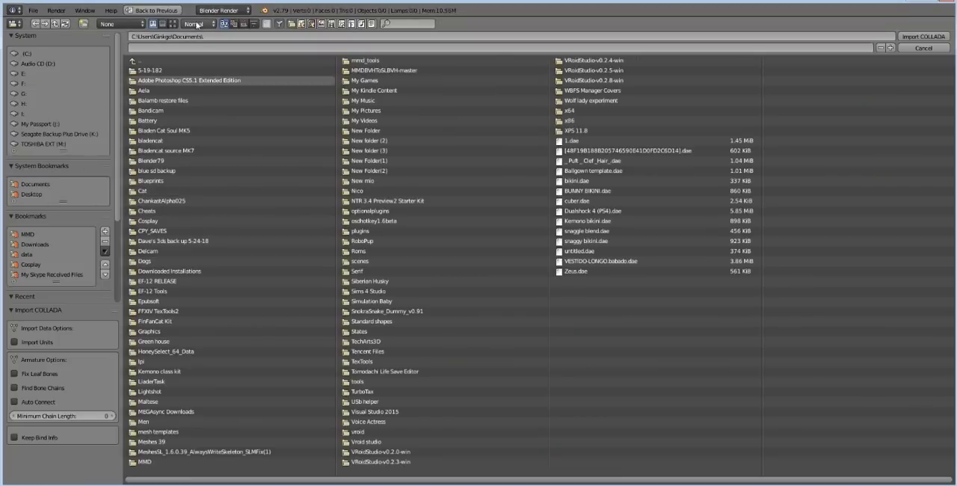
{"action": "left_click", "coordinate": [242, 25]}
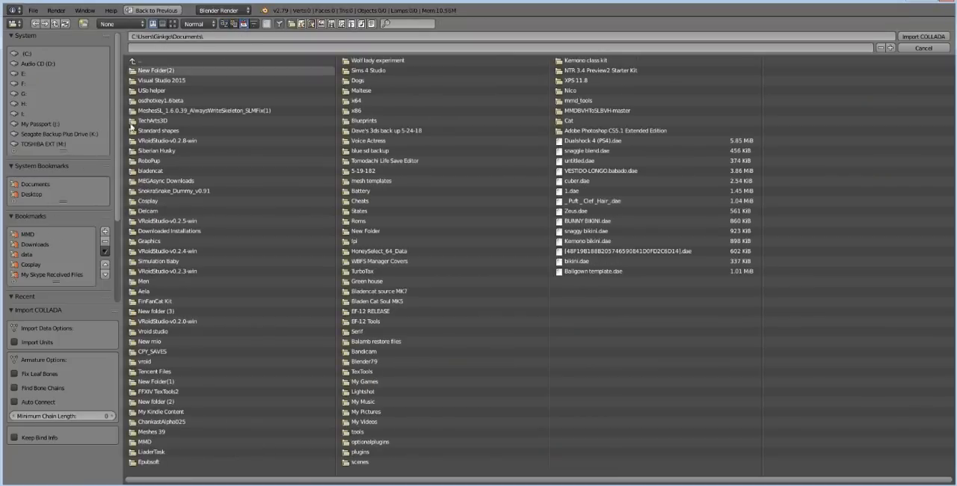
{"action": "left_click", "coordinate": [27, 194]}
{"action": "left_click", "coordinate": [152, 72]}
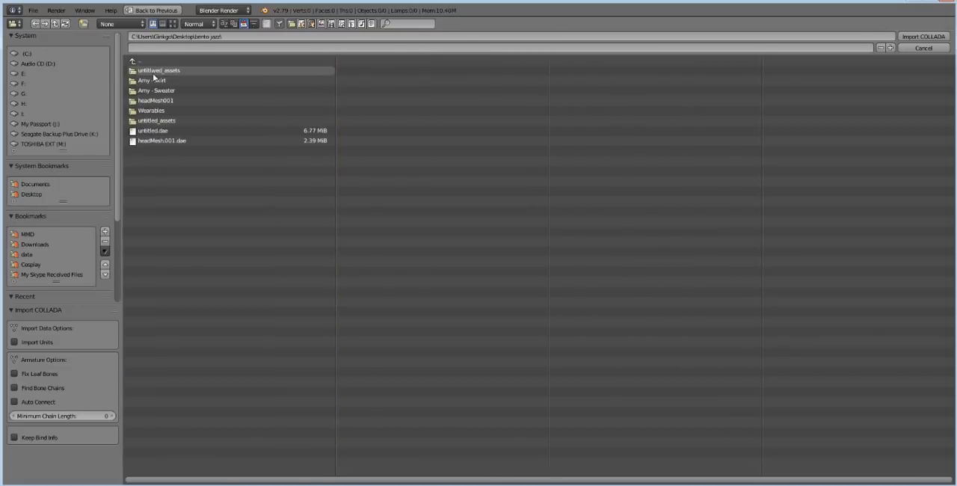
{"action": "double_click", "coordinate": [167, 142]}
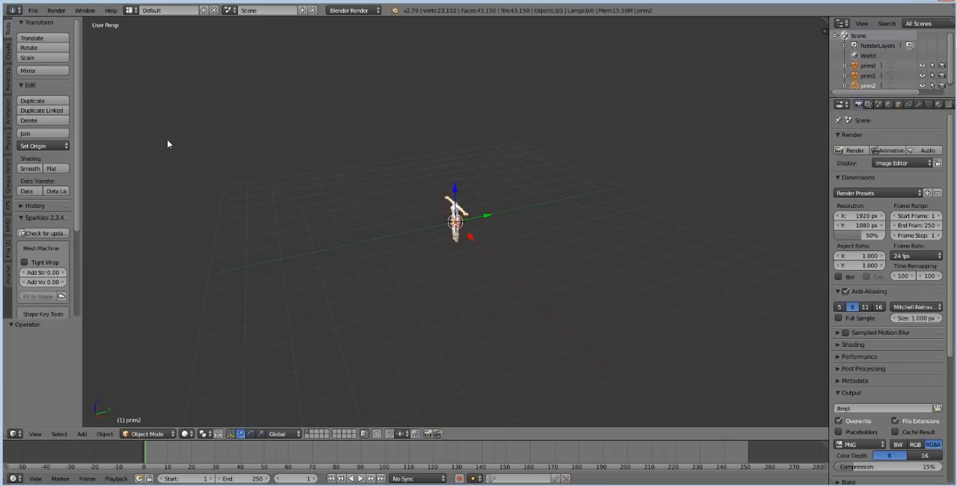
Step: Delete all of the imported body meshes from the scene
{"action": "scroll", "coordinate": [410, 223], "scroll_direction": "up", "scroll_amount": 5}
{"action": "key", "text": "a"}
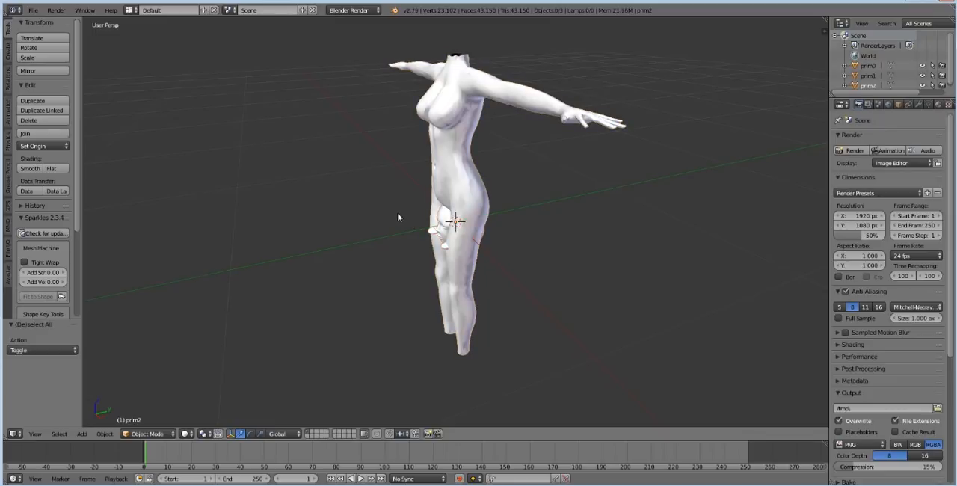
{"action": "key", "text": "a"}
{"action": "key", "text": "x"}
{"action": "left_click", "coordinate": [398, 218]}
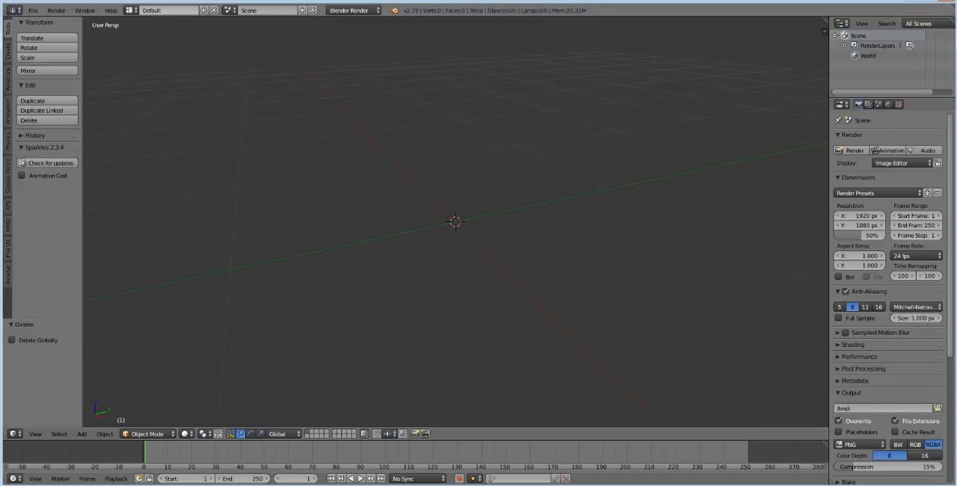
Step: Import the Collada file stored in the headMesh001 folder of bento jazz
{"action": "left_click", "coordinate": [33, 10]}
{"action": "mouse_move", "coordinate": [72, 226]}
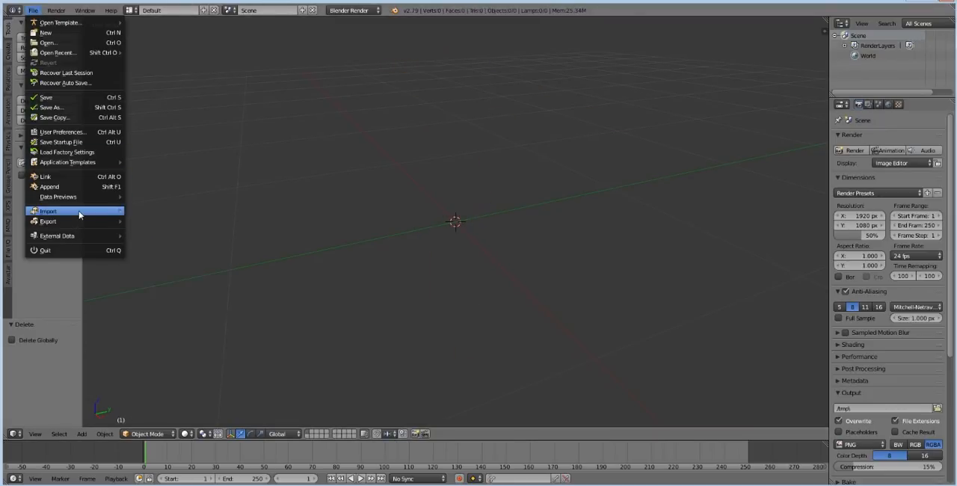
{"action": "mouse_move", "coordinate": [79, 211]}
{"action": "left_click", "coordinate": [149, 213]}
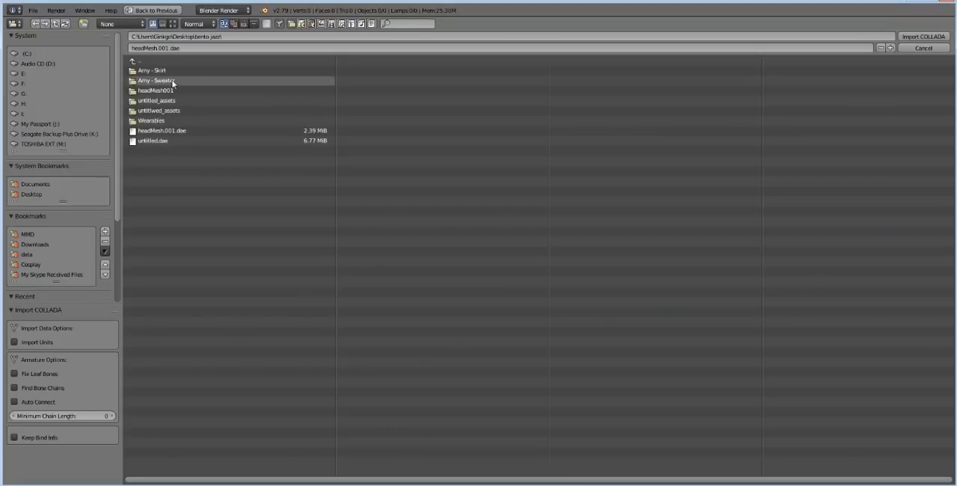
{"action": "left_click", "coordinate": [170, 91]}
{"action": "left_click", "coordinate": [158, 72]}
{"action": "double_click", "coordinate": [158, 71]}
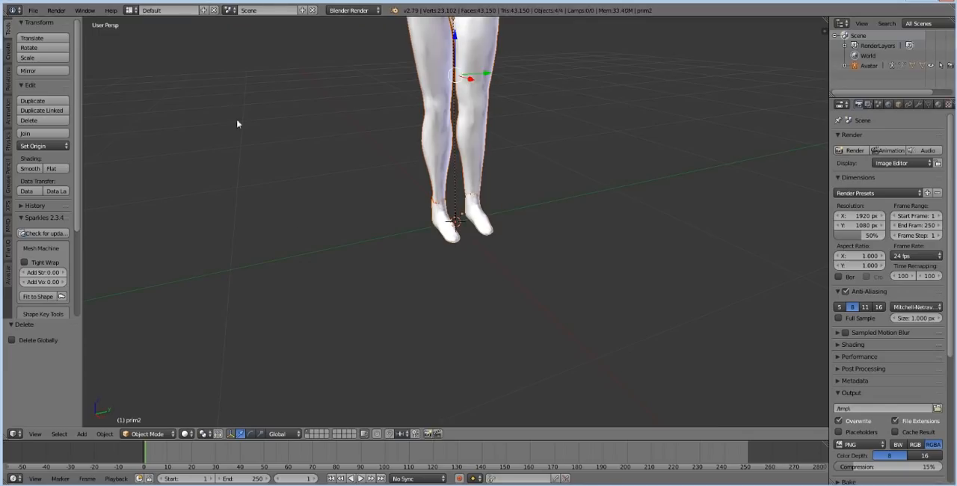
Step: Select the imported avatar's head mesh and show its object properties
{"action": "middle_click_drag", "start_coordinate": [450, 241], "coordinate": [417, 423]}
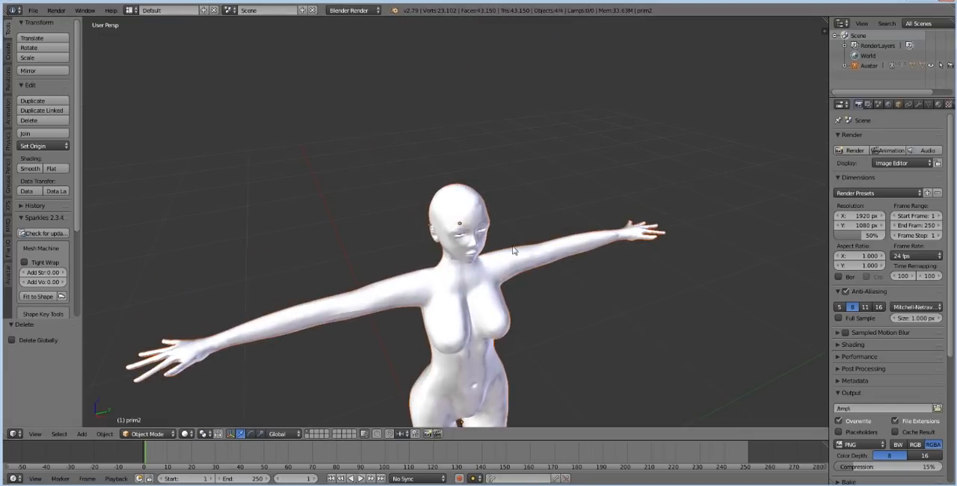
{"action": "middle_click_drag", "start_coordinate": [513, 252], "coordinate": [505, 150], "text": "shift"}
{"action": "scroll", "coordinate": [609, 334], "scroll_direction": "down", "scroll_amount": 3}
{"action": "middle_click_drag", "start_coordinate": [552, 306], "coordinate": [505, 251]}
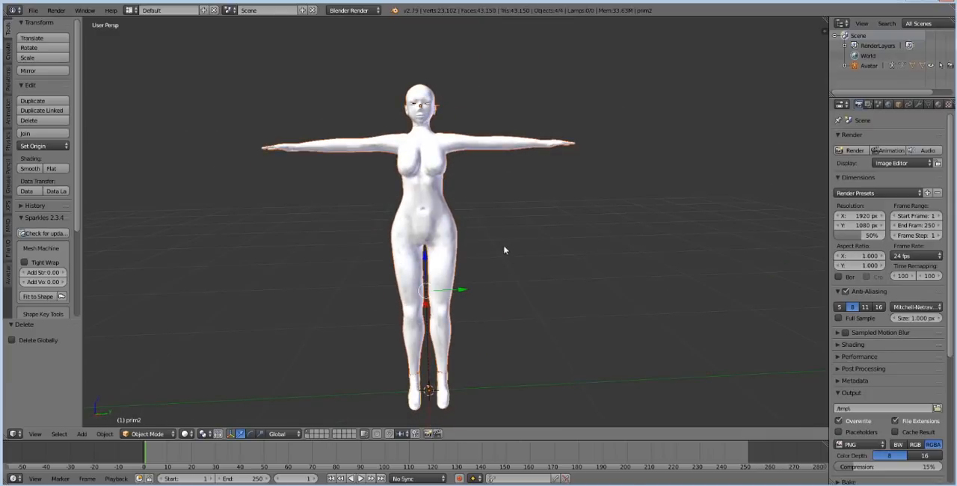
{"action": "right_click", "coordinate": [440, 107]}
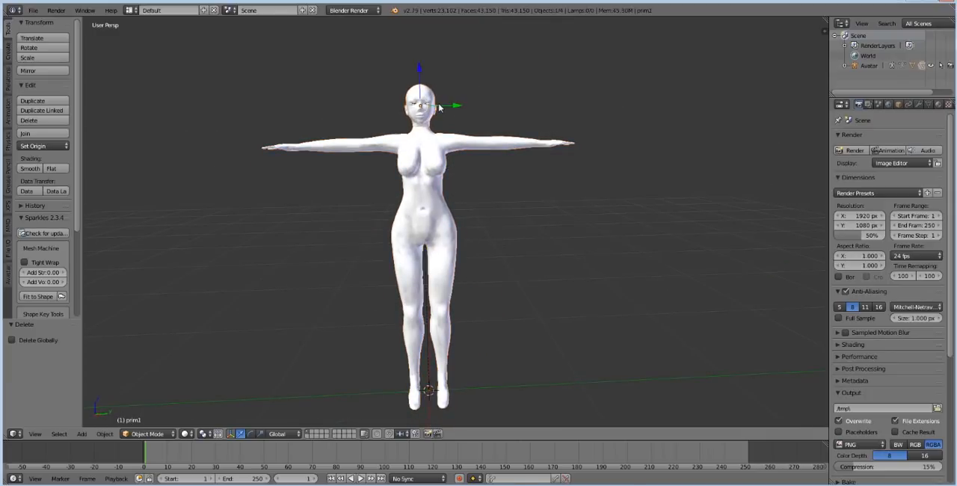
{"action": "left_click", "coordinate": [938, 104]}
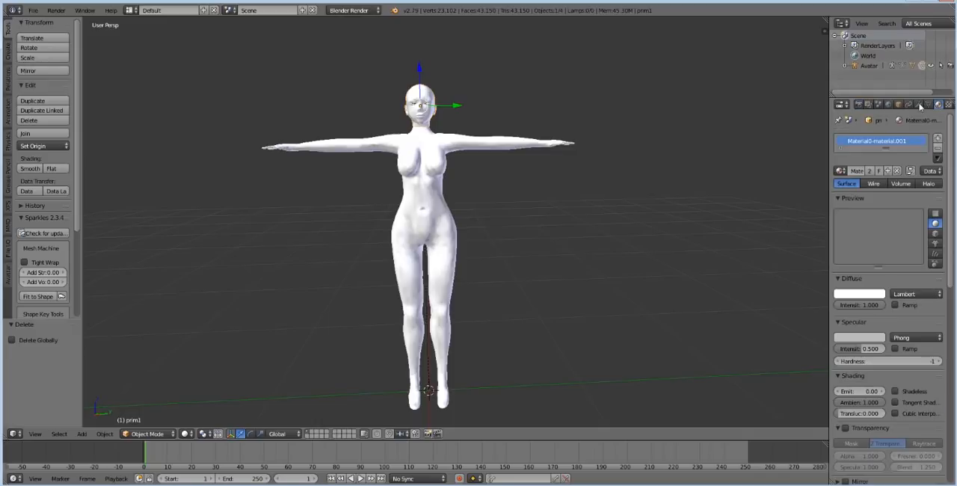
{"action": "left_click", "coordinate": [898, 104]}
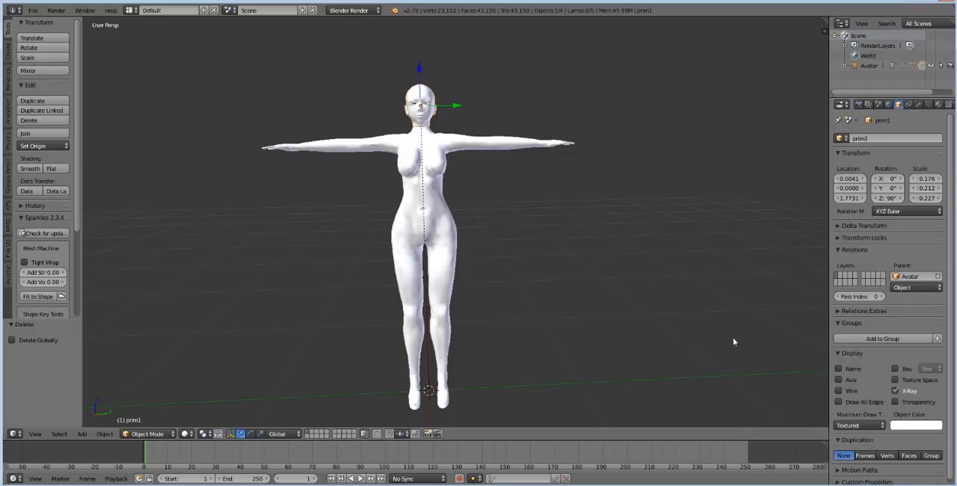
Step: Select the Avatar armature through one of its neck bones and enable X-Ray display for it
{"action": "scroll", "coordinate": [412, 171], "scroll_direction": "up", "scroll_amount": 8}
{"action": "middle_click_drag", "start_coordinate": [429, 205], "coordinate": [492, 370], "text": "shift"}
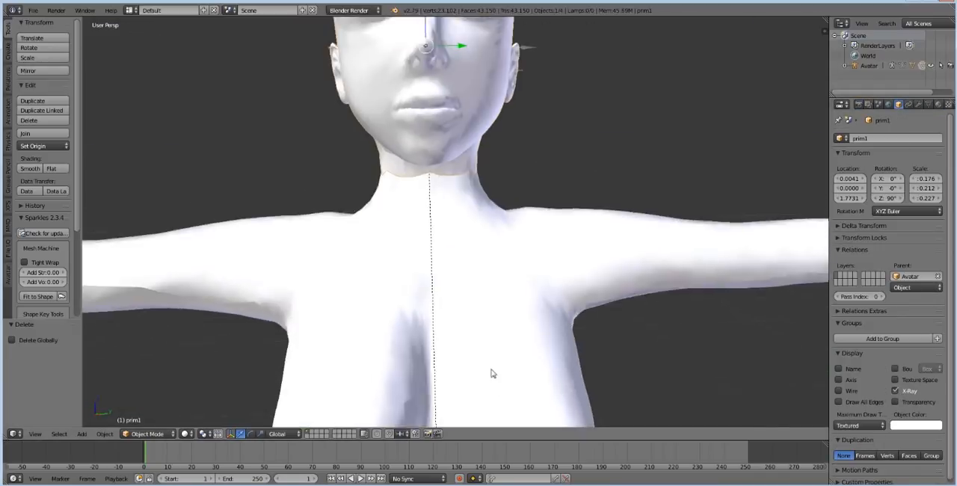
{"action": "scroll", "coordinate": [486, 333], "scroll_direction": "up", "scroll_amount": 3}
{"action": "scroll", "coordinate": [485, 329], "scroll_direction": "down", "scroll_amount": 1}
{"action": "scroll", "coordinate": [485, 329], "scroll_direction": "up", "scroll_amount": 1}
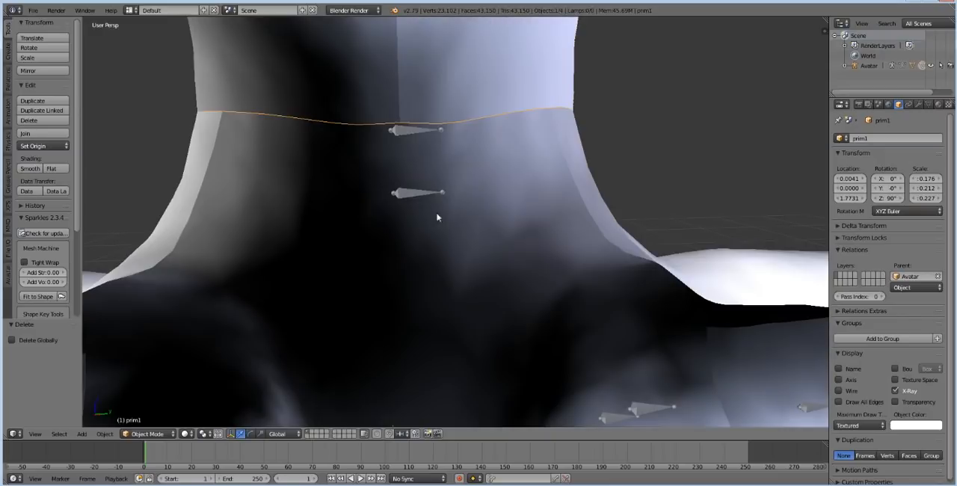
{"action": "right_click", "coordinate": [419, 196]}
{"action": "left_click", "coordinate": [899, 380]}
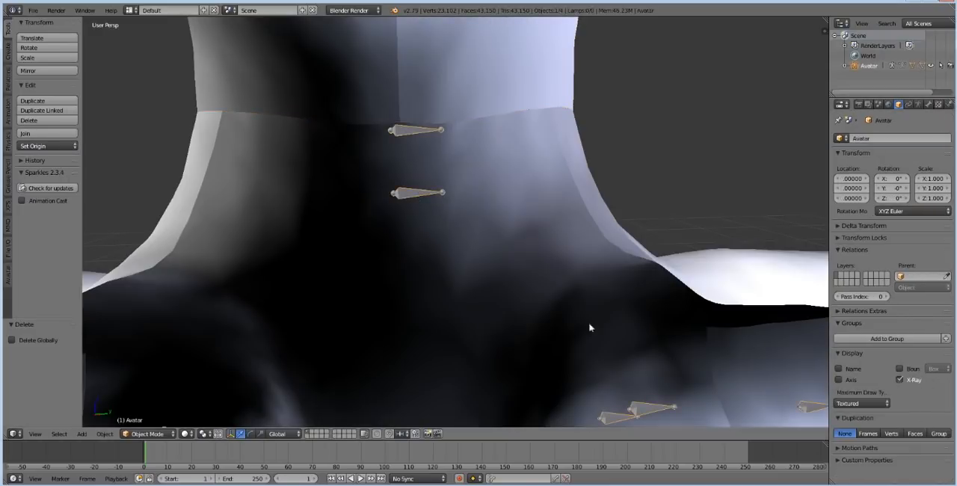
Step: Check the body mesh's X-Ray display and turn off X-Ray for the head mesh
{"action": "key", "text": "Home"}
{"action": "middle_click_drag", "start_coordinate": [511, 328], "coordinate": [506, 231], "text": "shift"}
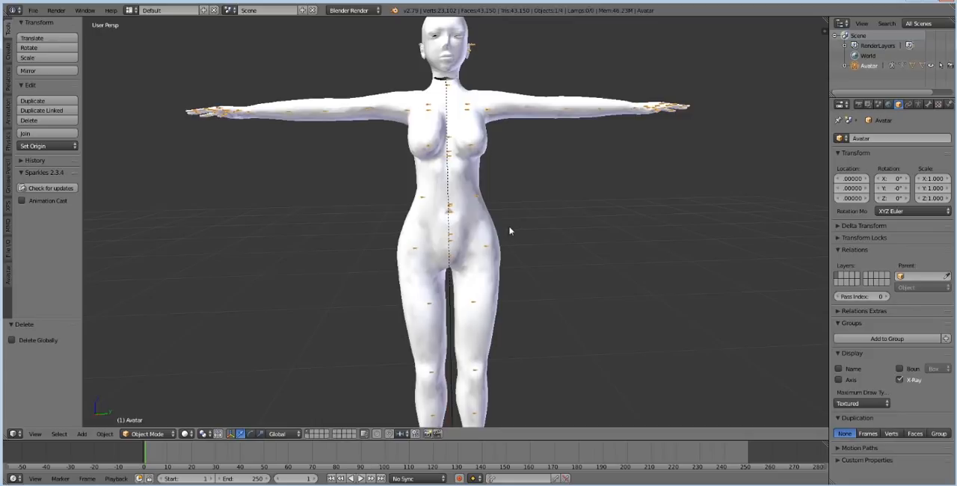
{"action": "scroll", "coordinate": [512, 228], "scroll_direction": "down", "scroll_amount": 2}
{"action": "scroll", "coordinate": [520, 225], "scroll_direction": "up", "scroll_amount": 2}
{"action": "mouse_move", "coordinate": [501, 137]}
{"action": "middle_mouse_down"}
{"action": "mouse_move", "coordinate": [487, 143]}
{"action": "mouse_move", "coordinate": [495, 134]}
{"action": "middle_mouse_up"}
{"action": "scroll", "coordinate": [490, 140], "scroll_direction": "up", "scroll_amount": 4}
{"action": "right_click", "coordinate": [516, 111]}
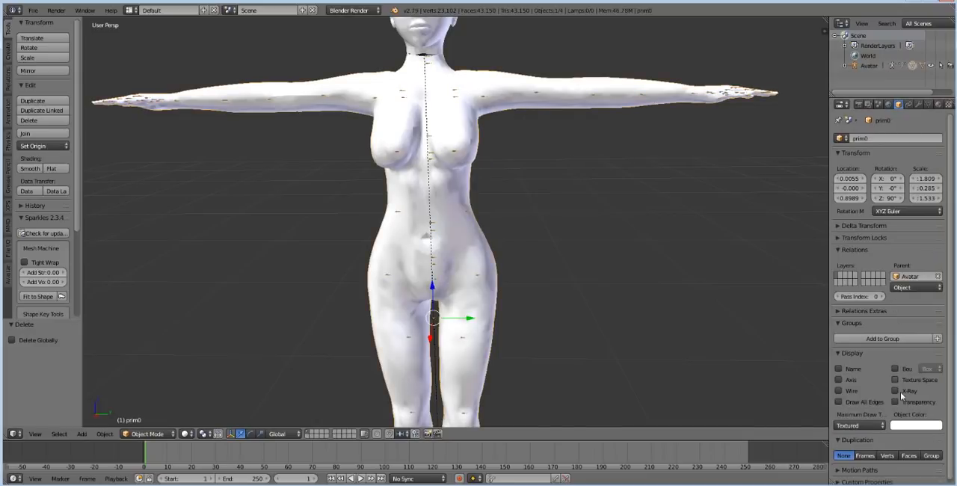
{"action": "right_click", "coordinate": [452, 39]}
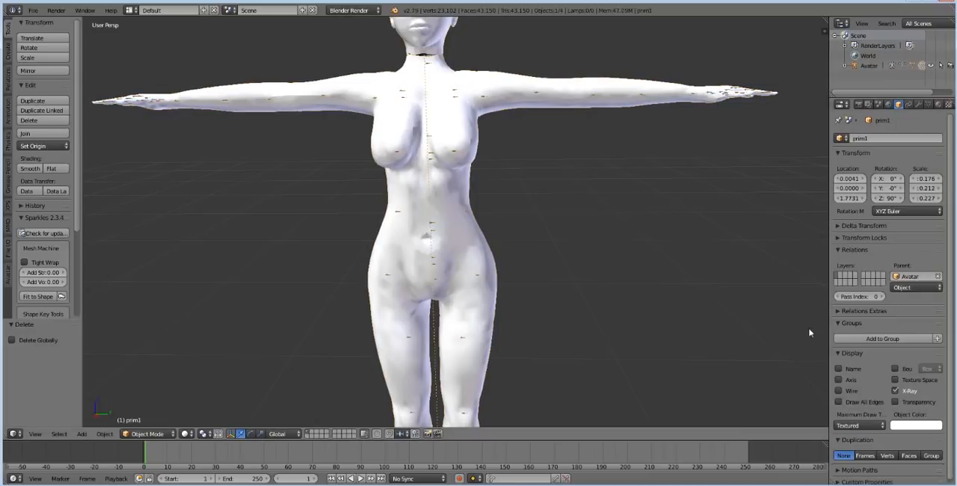
{"action": "scroll", "coordinate": [454, 224], "scroll_direction": "down", "scroll_amount": 3}
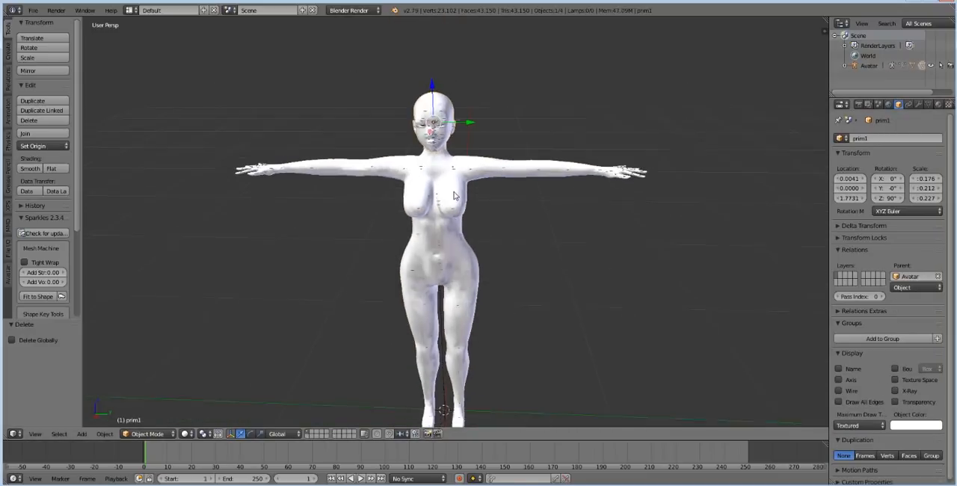
Step: Select the Avatar armature again to highlight its bones over the whole body
{"action": "middle_click_drag", "start_coordinate": [456, 202], "coordinate": [461, 196]}
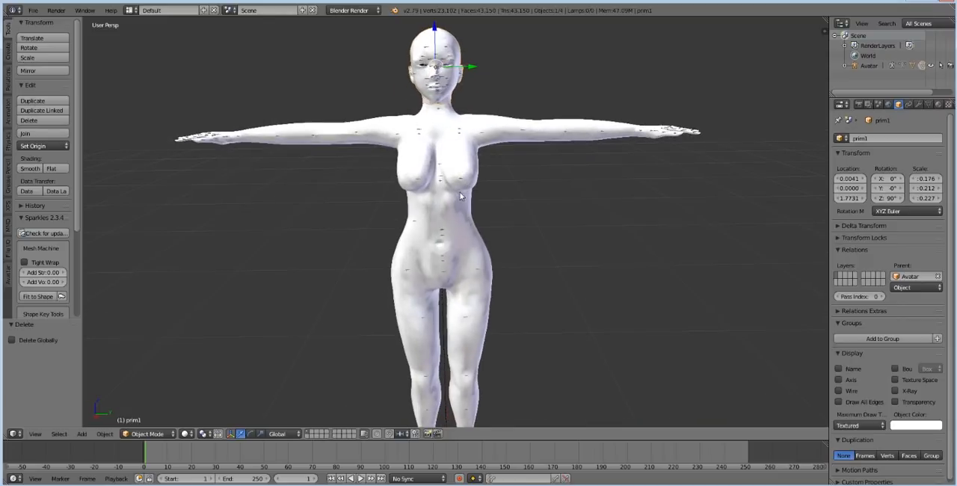
{"action": "right_click", "coordinate": [483, 135]}
{"action": "right_click", "coordinate": [483, 137]}
{"action": "scroll", "coordinate": [541, 228], "scroll_direction": "down", "scroll_amount": 2}
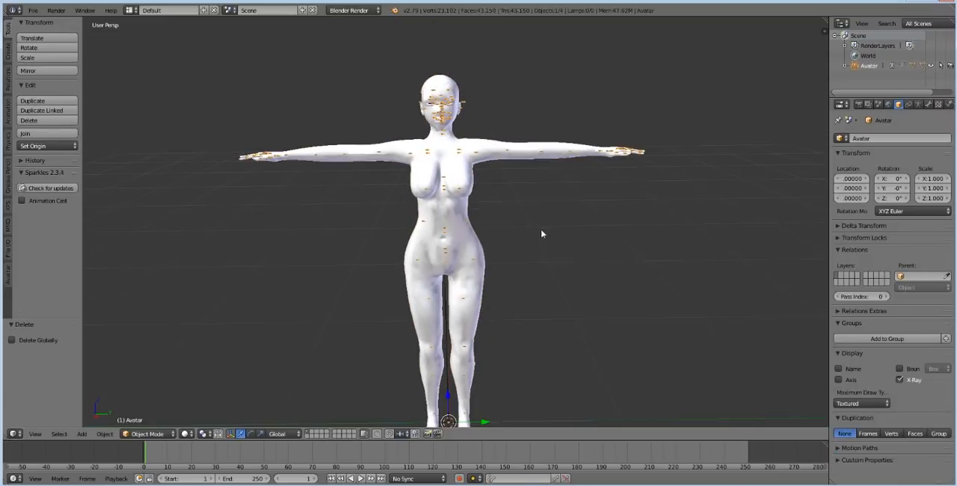
Step: Select the body, head and feet meshes together
{"action": "scroll", "coordinate": [491, 239], "scroll_direction": "up", "scroll_amount": 3}
{"action": "right_click", "coordinate": [492, 255]}
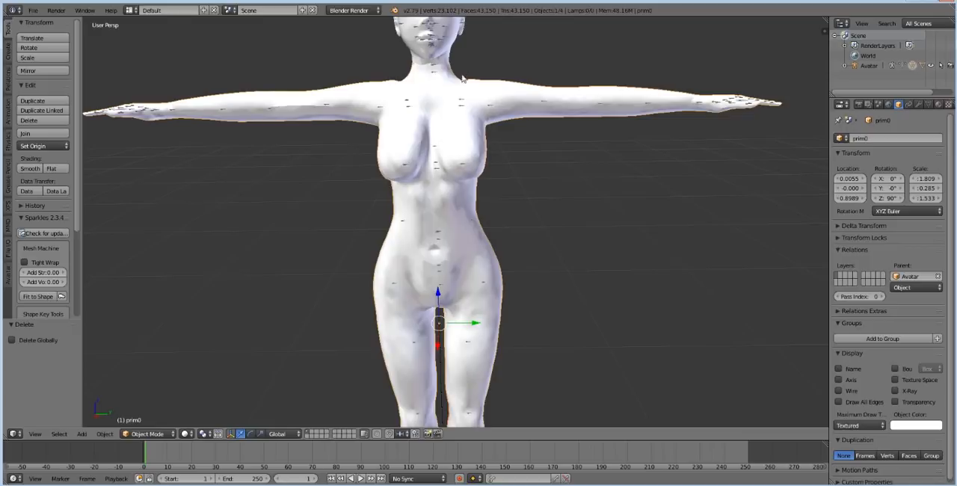
{"action": "right_click", "coordinate": [465, 44]}
{"action": "scroll", "coordinate": [484, 157], "scroll_direction": "down", "scroll_amount": 6}
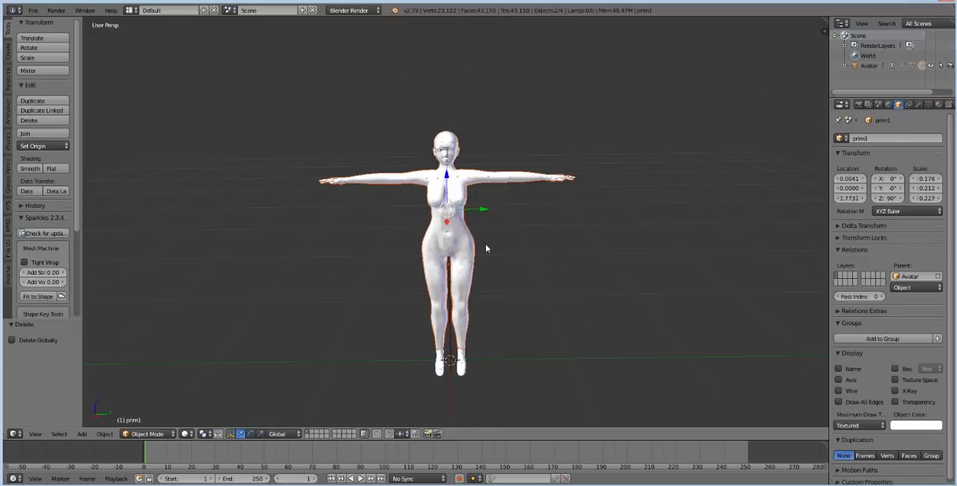
{"action": "right_click", "coordinate": [451, 192]}
{"action": "scroll", "coordinate": [452, 198], "scroll_direction": "up", "scroll_amount": 5}
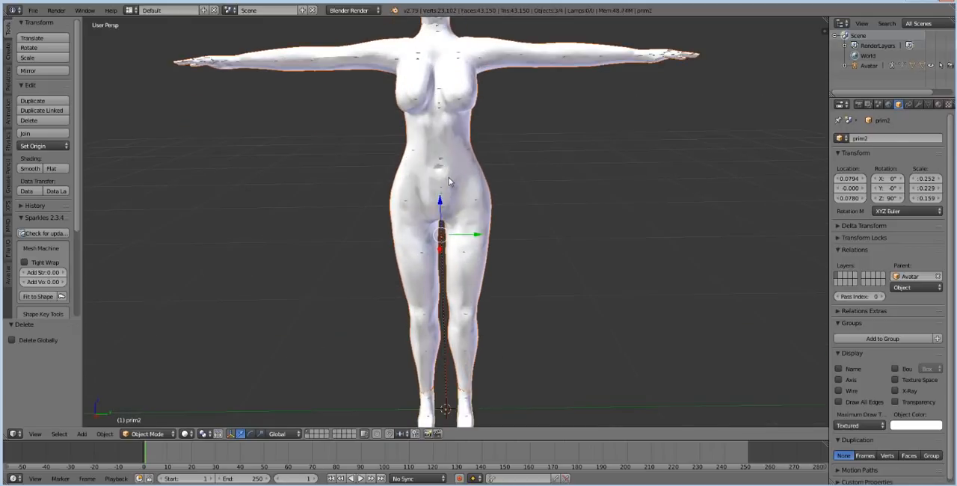
{"action": "scroll", "coordinate": [324, 142], "scroll_direction": "down", "scroll_amount": 2}
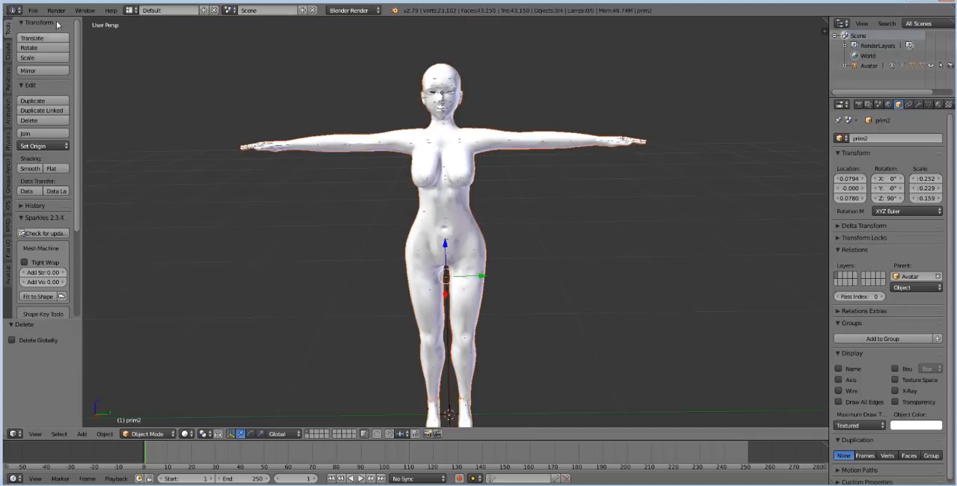
Step: Begin a default Collada export and apply the Sl+Open Sim Rigged preset
{"action": "left_click", "coordinate": [33, 11]}
{"action": "mouse_move", "coordinate": [62, 223]}
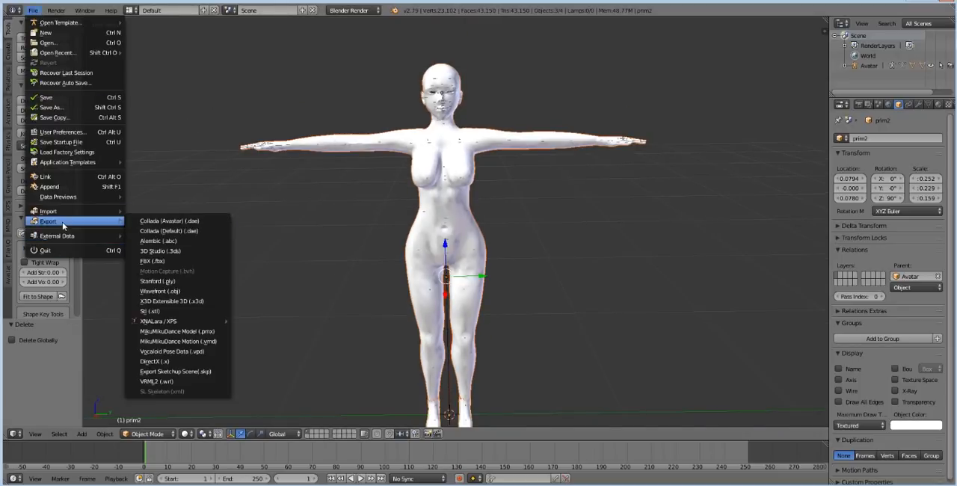
{"action": "left_click", "coordinate": [160, 224]}
{"action": "left_click", "coordinate": [53, 327]}
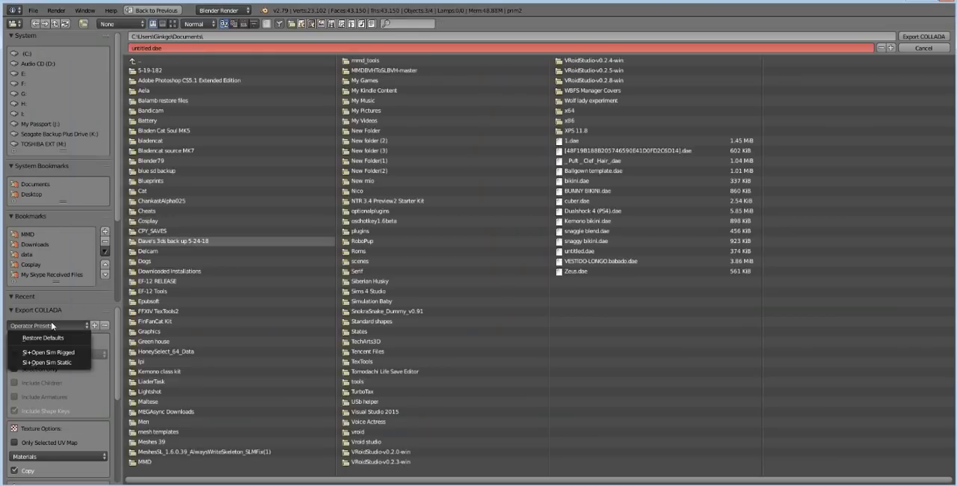
{"action": "left_click", "coordinate": [51, 362]}
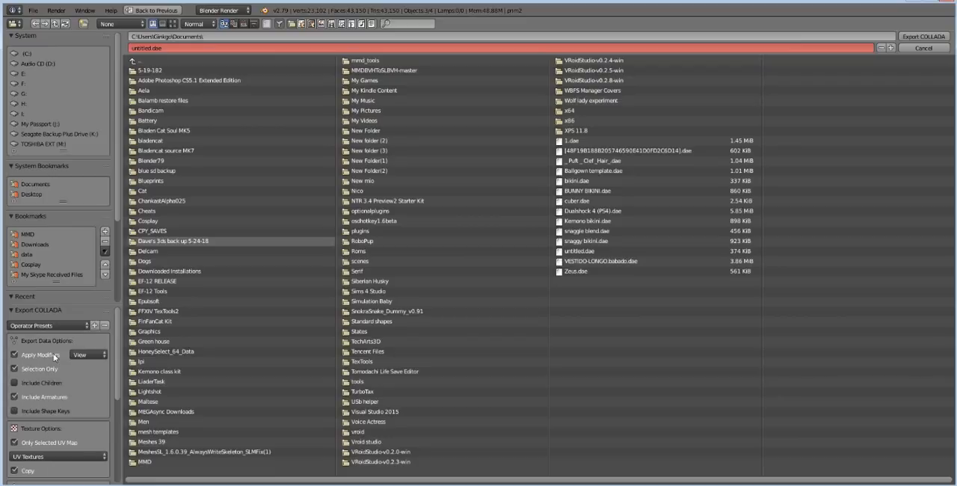
Step: Export the selected meshes as untitled3.dae into the bento jazz folder on the Desktop
{"action": "left_click", "coordinate": [30, 194]}
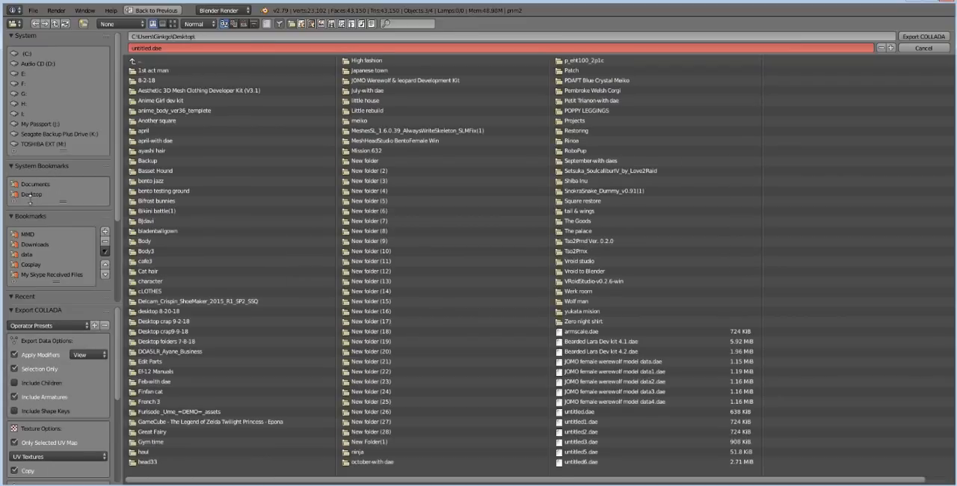
{"action": "left_click", "coordinate": [34, 295]}
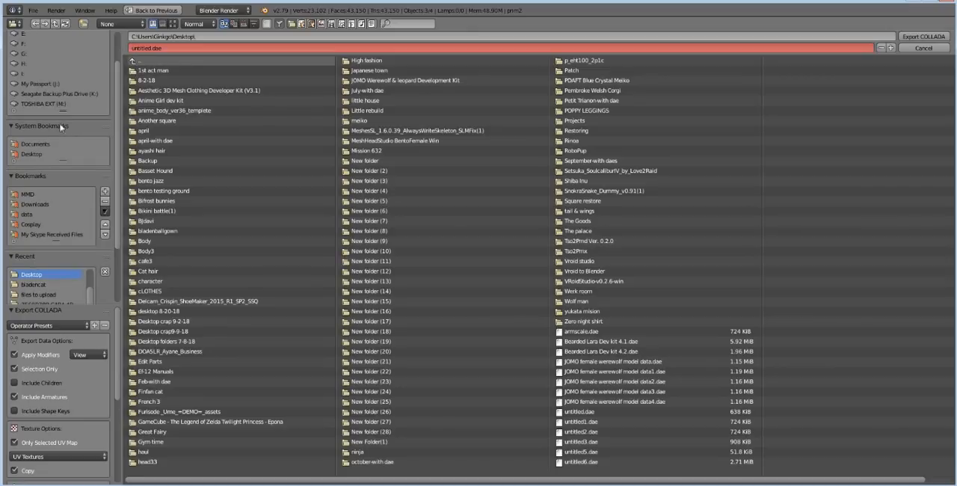
{"action": "left_click", "coordinate": [243, 25]}
{"action": "left_click", "coordinate": [230, 68]}
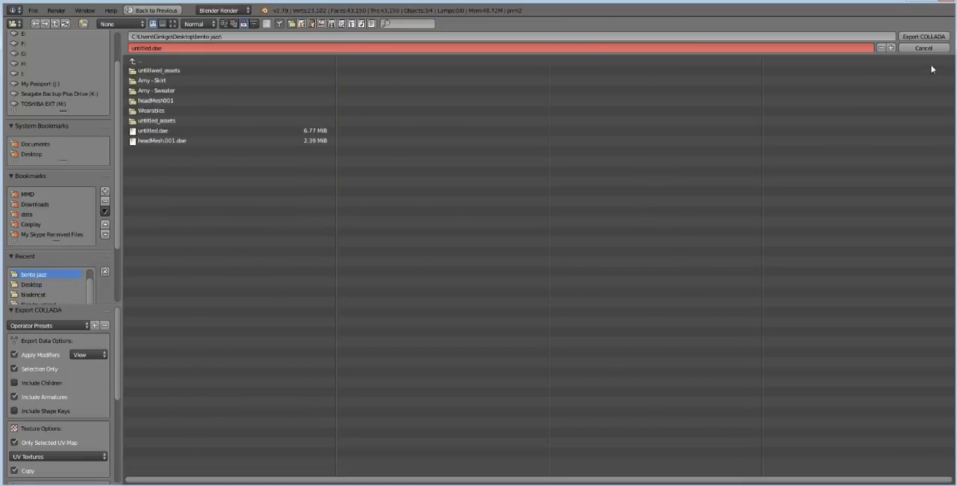
{"action": "left_click", "coordinate": [891, 48]}
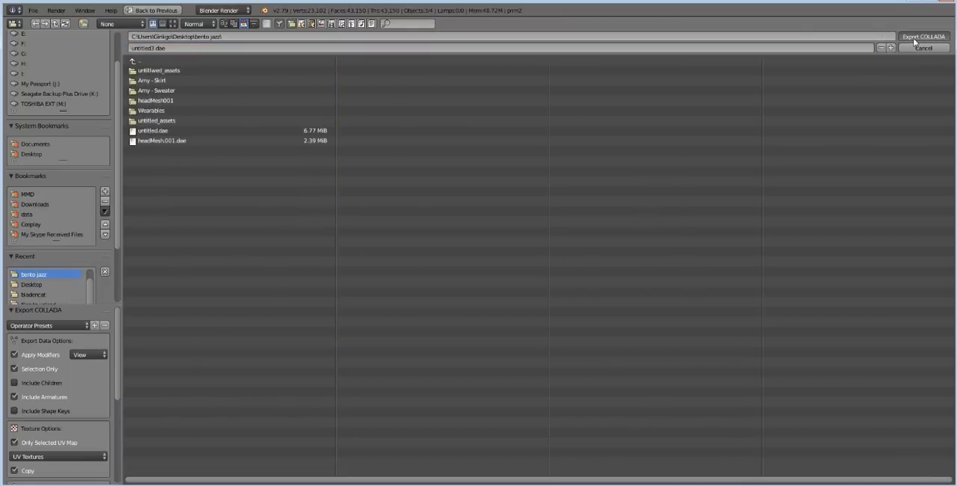
{"action": "left_click", "coordinate": [916, 37]}
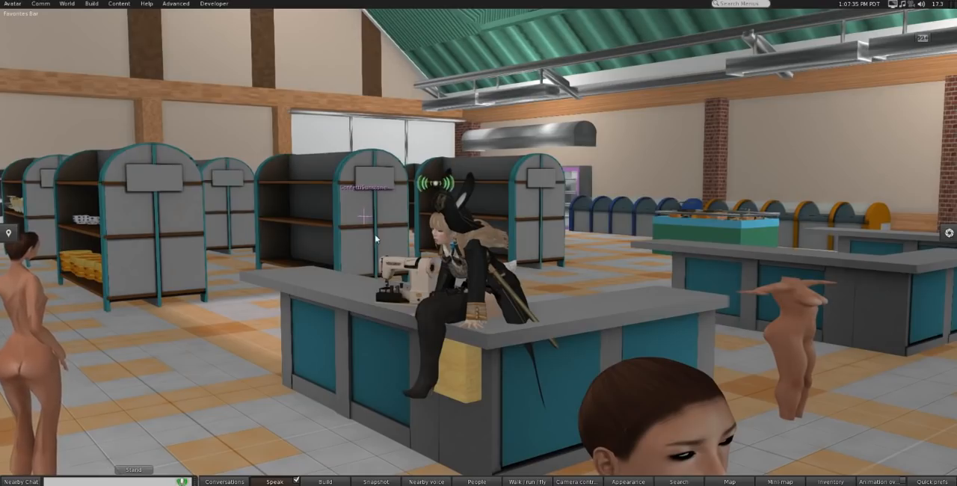
Step: Switch to Firestorm, load the exported Collada file for mesh upload and preview it up close with skin weights
{"action": "left_click", "coordinate": [91, 4]}
{"action": "mouse_move", "coordinate": [170, 130]}
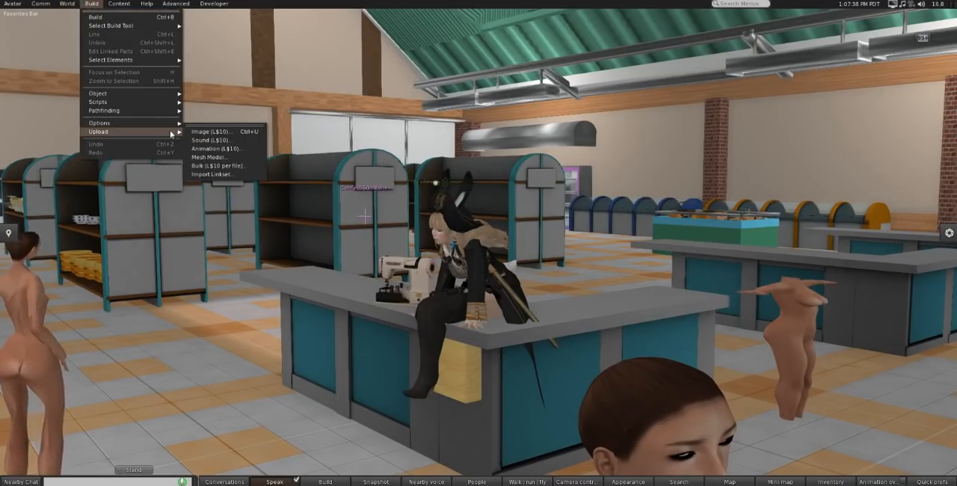
{"action": "left_click", "coordinate": [208, 154]}
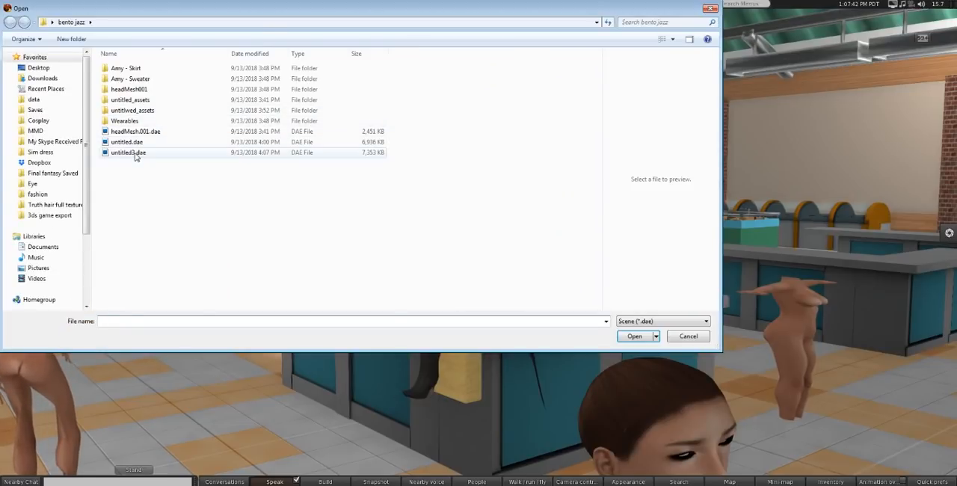
{"action": "double_click", "coordinate": [136, 154]}
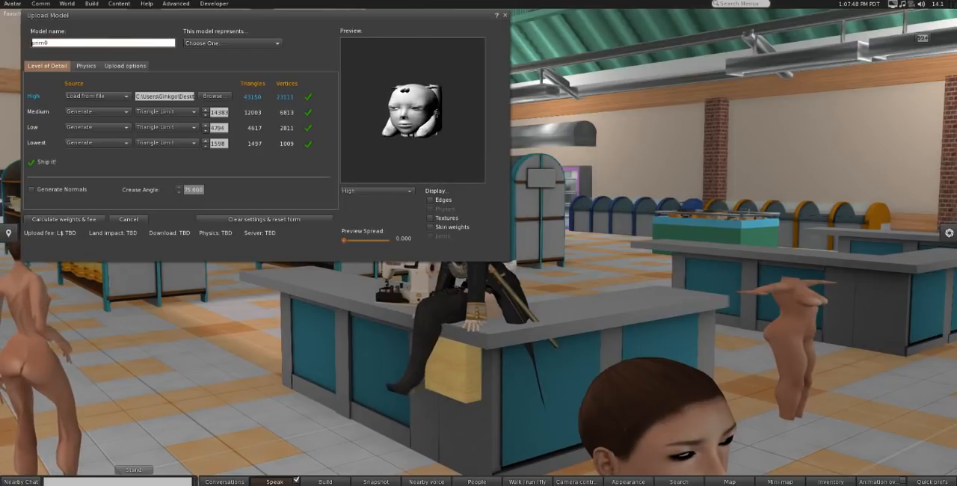
{"action": "left_click", "coordinate": [431, 227]}
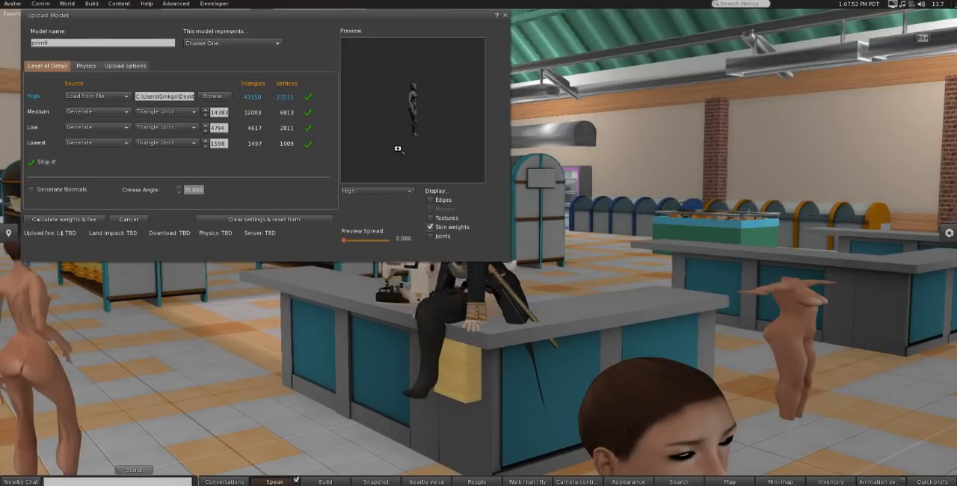
{"action": "left_click_drag", "start_coordinate": [418, 126], "coordinate": [419, 84]}
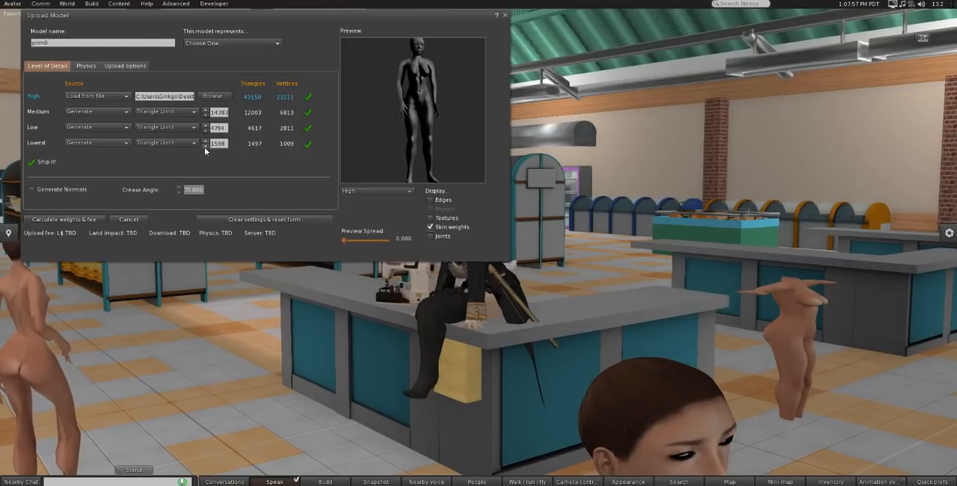
Step: Set the Lowest level of detail's triangle limit to 0 and include skin weight in the upload
{"action": "left_click", "coordinate": [204, 146]}
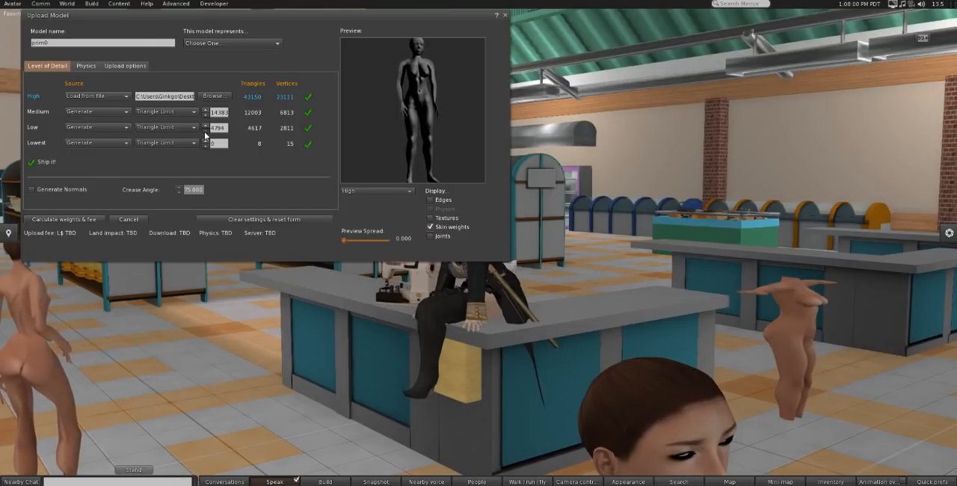
{"action": "left_click", "coordinate": [125, 66]}
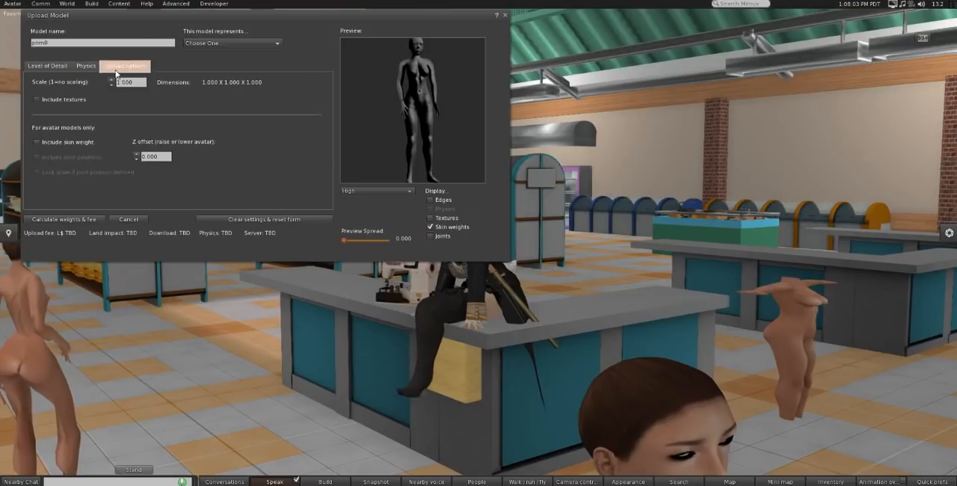
{"action": "left_click", "coordinate": [67, 143]}
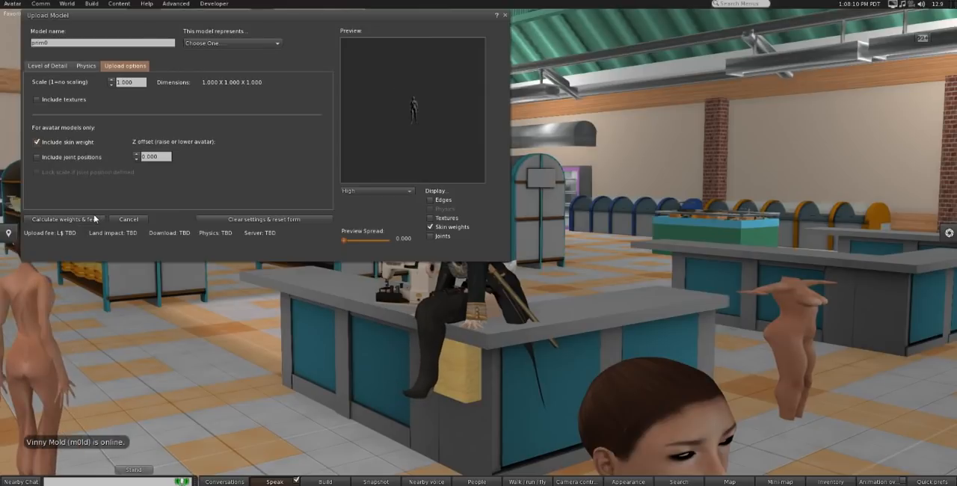
Step: Calculate the model's weights and fee, inspect its preview from another angle, and upload it
{"action": "left_click", "coordinate": [94, 218]}
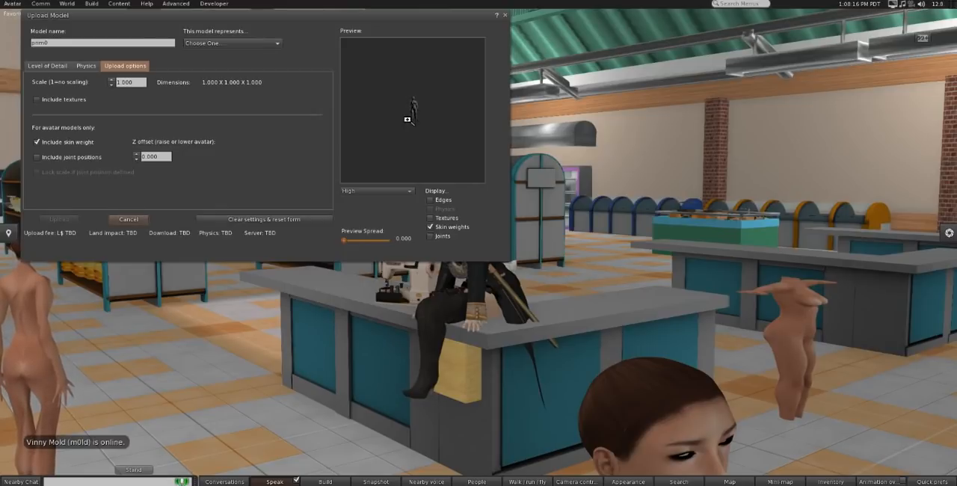
{"action": "left_click_drag", "start_coordinate": [413, 120], "coordinate": [413, 75], "text": "alt"}
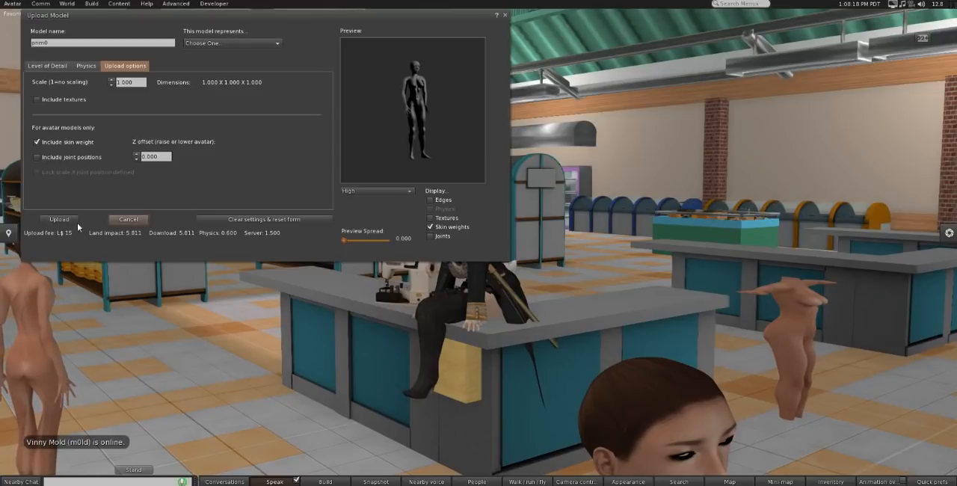
{"action": "left_click", "coordinate": [66, 223]}
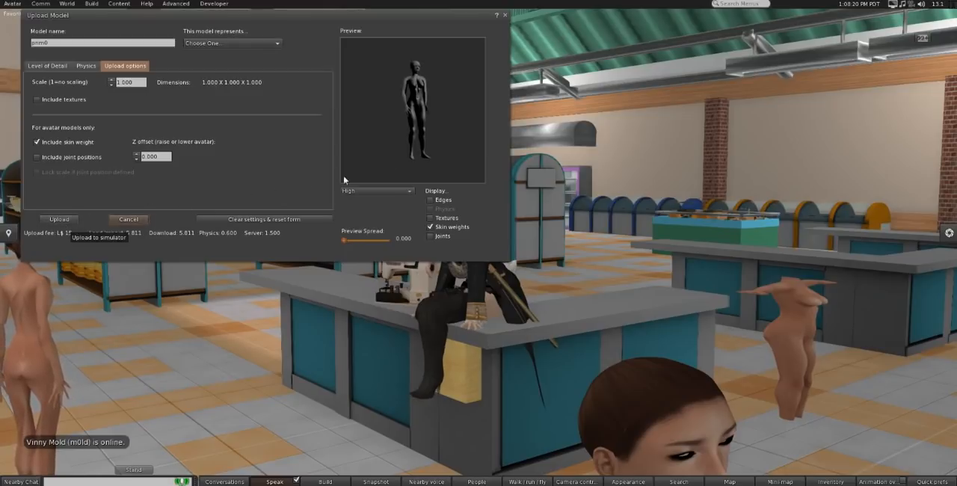
{"action": "left_click_drag", "start_coordinate": [410, 136], "coordinate": [387, 133]}
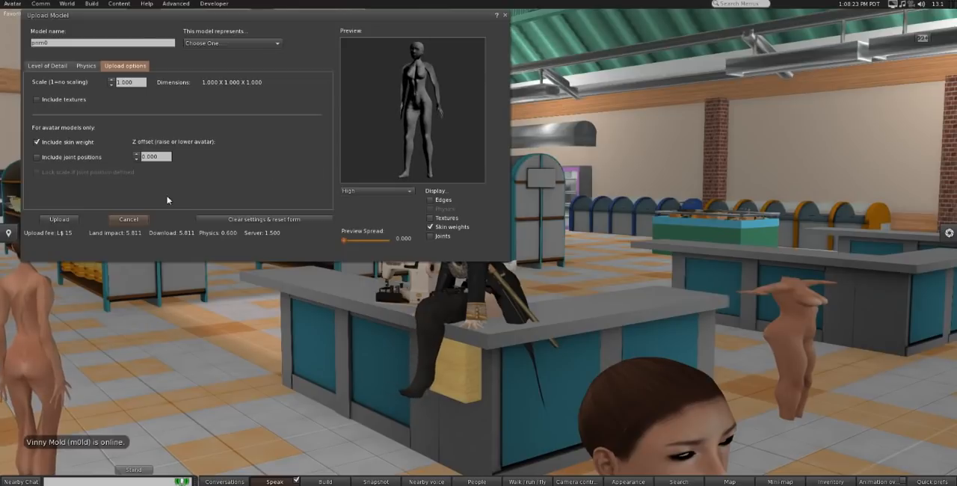
{"action": "left_click", "coordinate": [65, 221]}
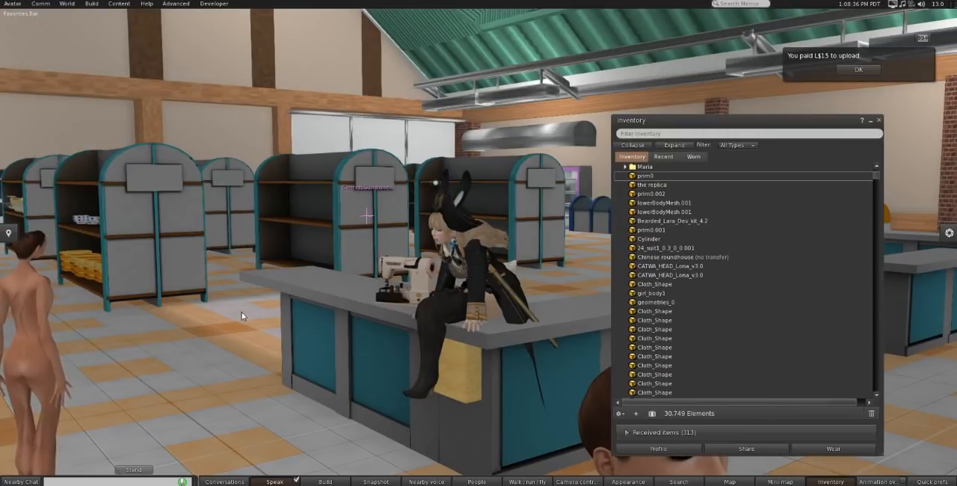
Step: Edit the rezzed prim0's linked parts, moving the head aside and raising the body above the feet to about Z 412.1
{"action": "scroll", "coordinate": [259, 312], "scroll_direction": "down", "scroll_amount": 2}
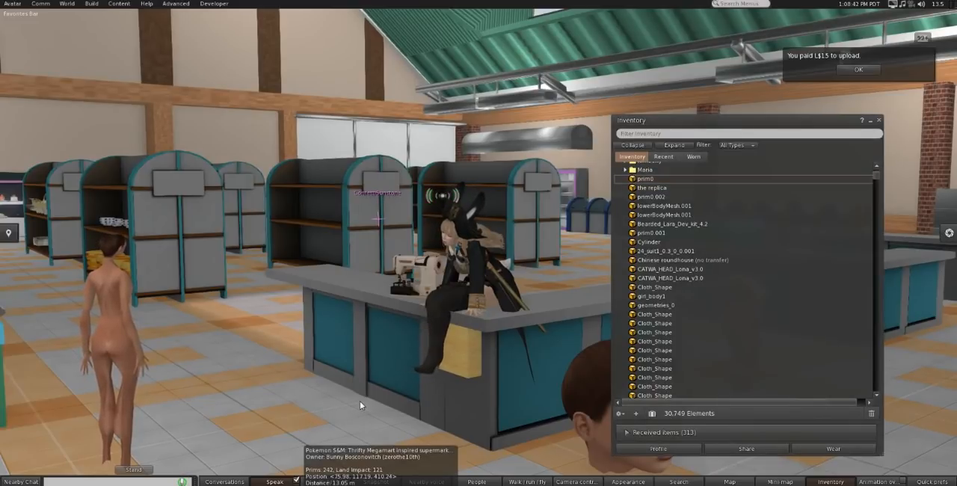
{"action": "right_click", "coordinate": [293, 372]}
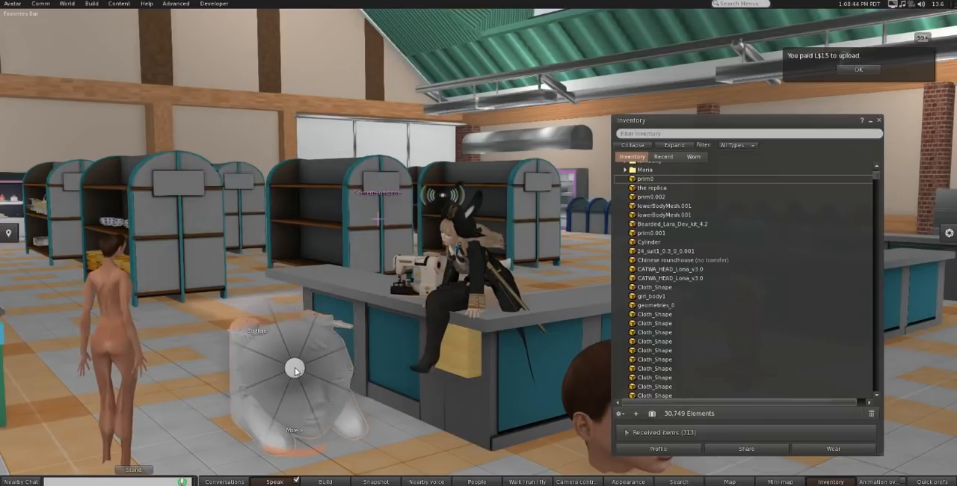
{"action": "left_click", "coordinate": [314, 374]}
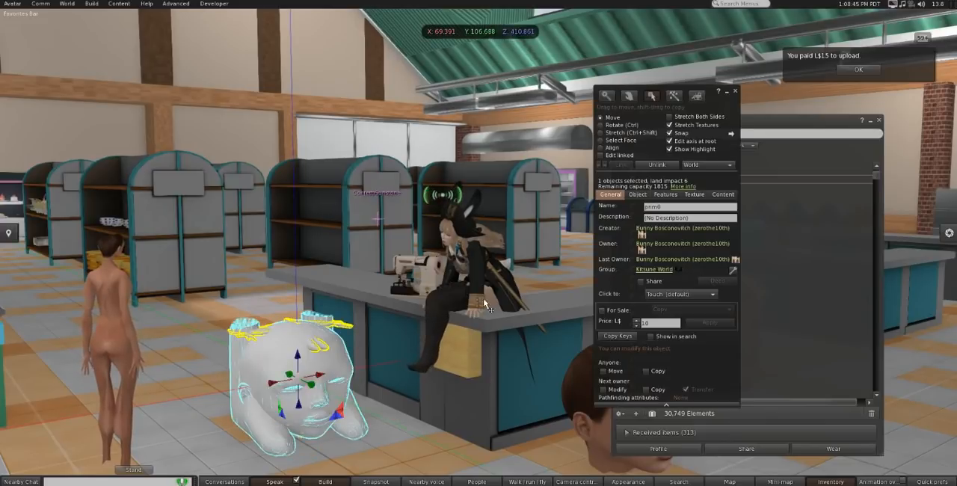
{"action": "left_click", "coordinate": [601, 155]}
{"action": "left_click", "coordinate": [317, 381]}
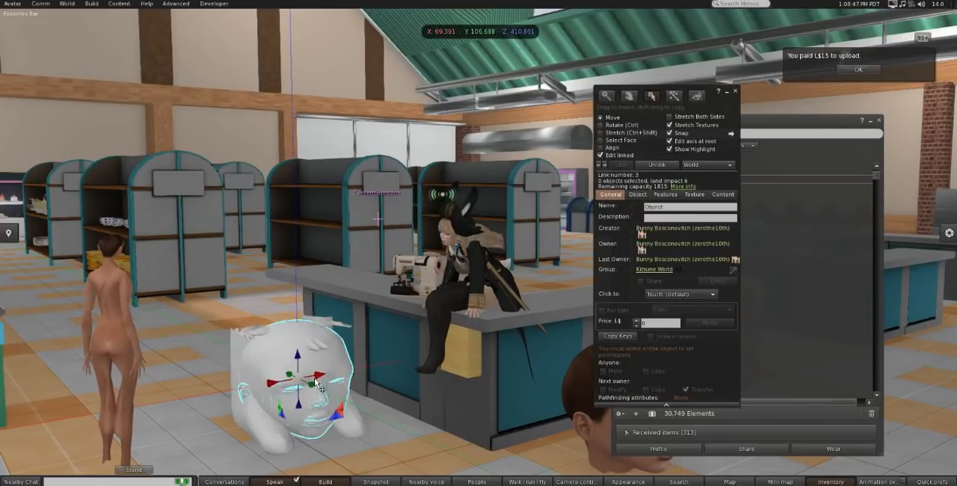
{"action": "left_click_drag", "start_coordinate": [317, 381], "coordinate": [254, 400]}
{"action": "left_click", "coordinate": [299, 372]}
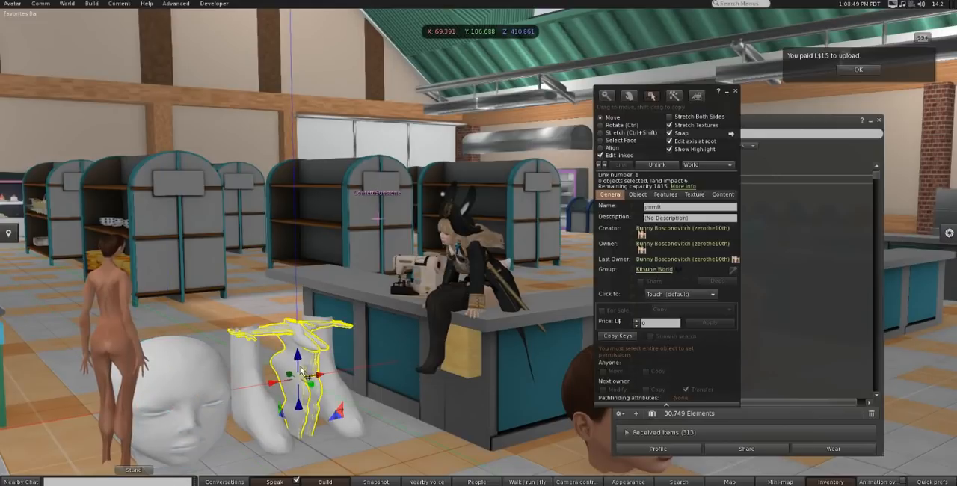
{"action": "left_click_drag", "start_coordinate": [302, 364], "coordinate": [301, 224]}
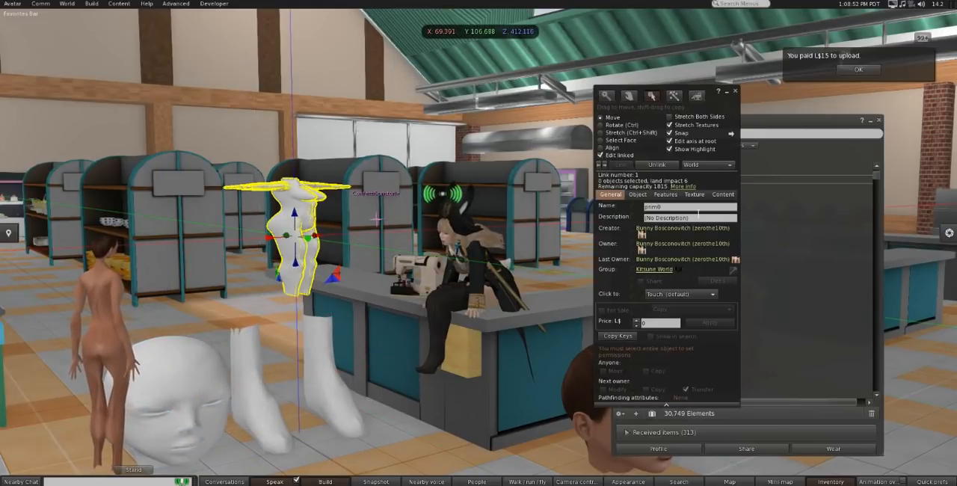
Step: Apply the matching local skin textures to the body (206826e6...) and to the feet (aa4f9f6b...)
{"action": "left_click", "coordinate": [695, 194]}
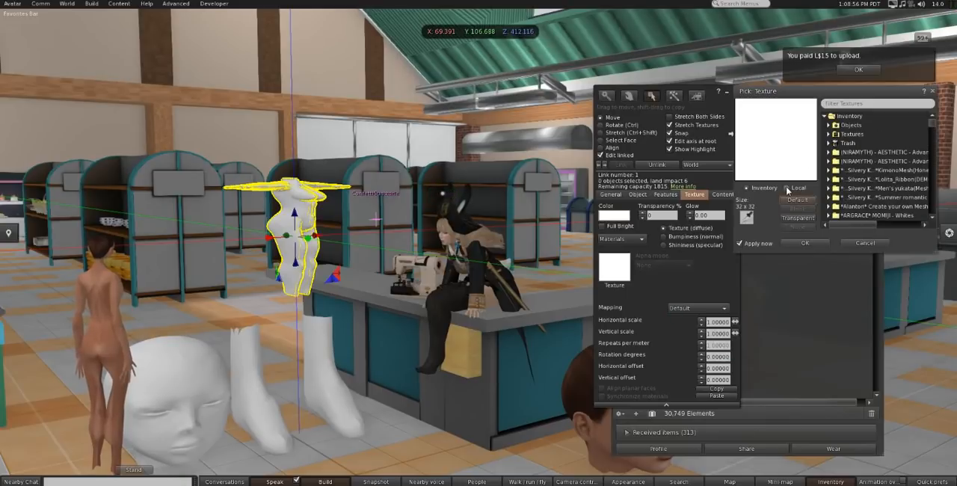
{"action": "left_click", "coordinate": [787, 188]}
{"action": "left_click", "coordinate": [847, 117]}
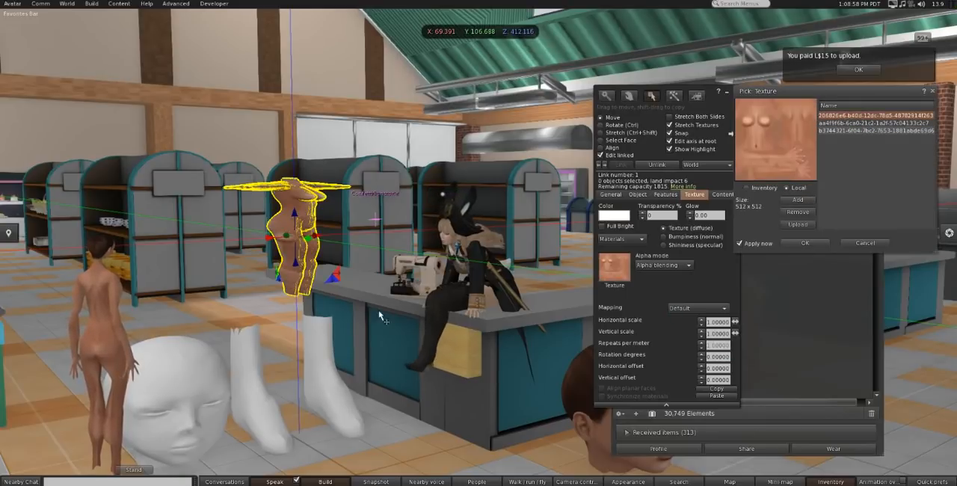
{"action": "left_click", "coordinate": [334, 365]}
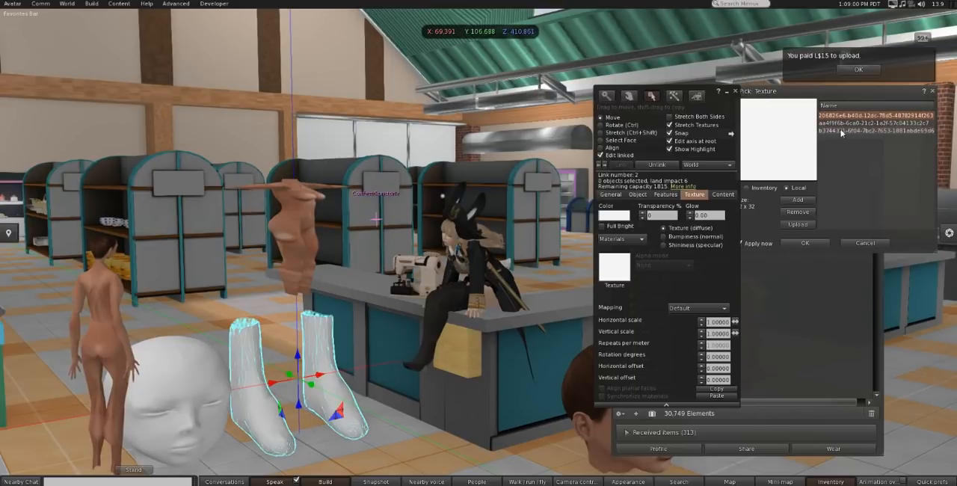
{"action": "left_click", "coordinate": [839, 125]}
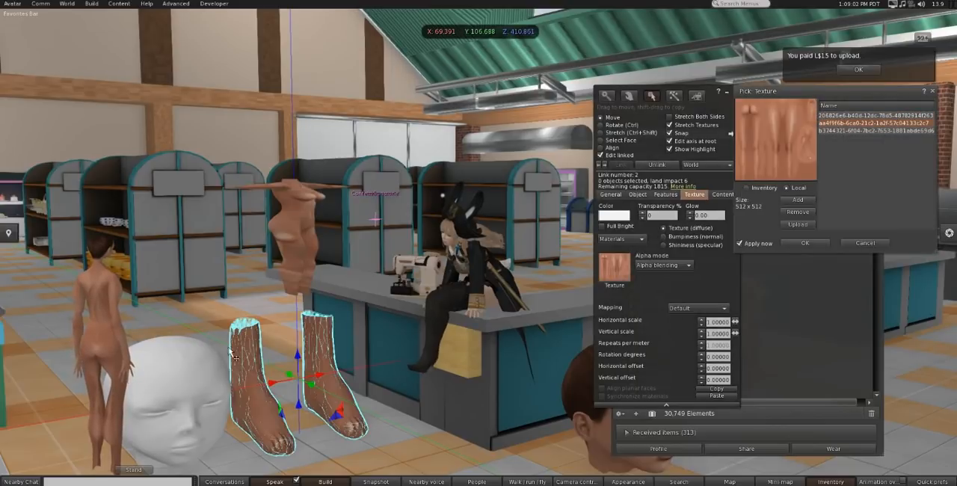
Step: Apply the local face texture (b3744321...) to the head and the leg texture (aa4f9f6b...) to the body's lower face only
{"action": "left_click", "coordinate": [187, 396]}
{"action": "left_click", "coordinate": [835, 131]}
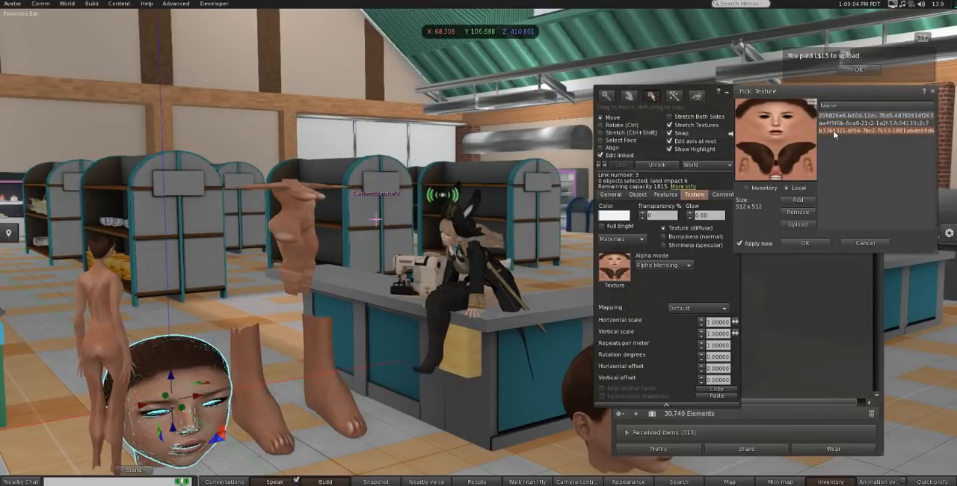
{"action": "left_click", "coordinate": [298, 232]}
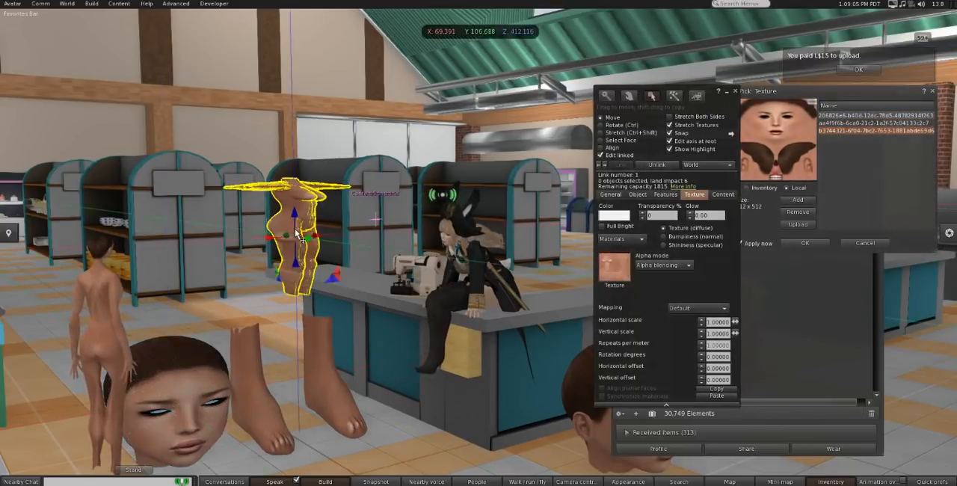
{"action": "left_click", "coordinate": [601, 139]}
{"action": "left_click", "coordinate": [307, 249]}
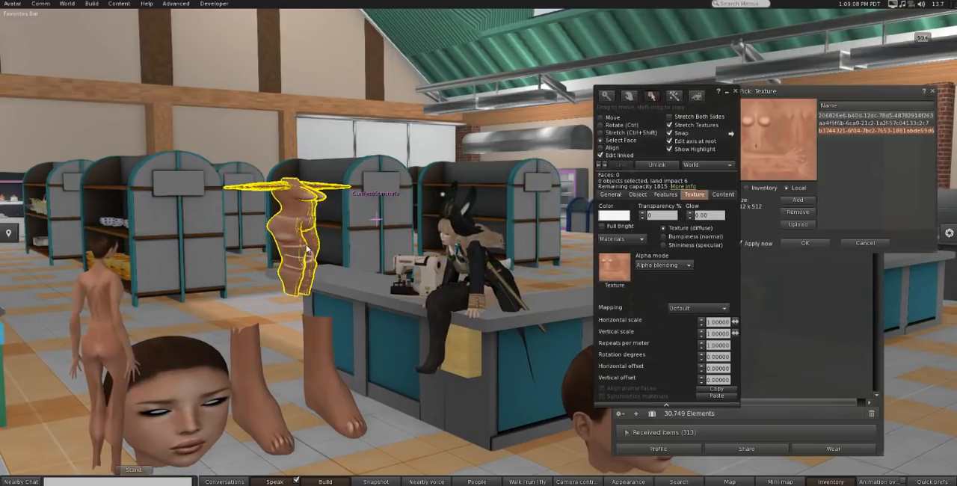
{"action": "left_click", "coordinate": [826, 123]}
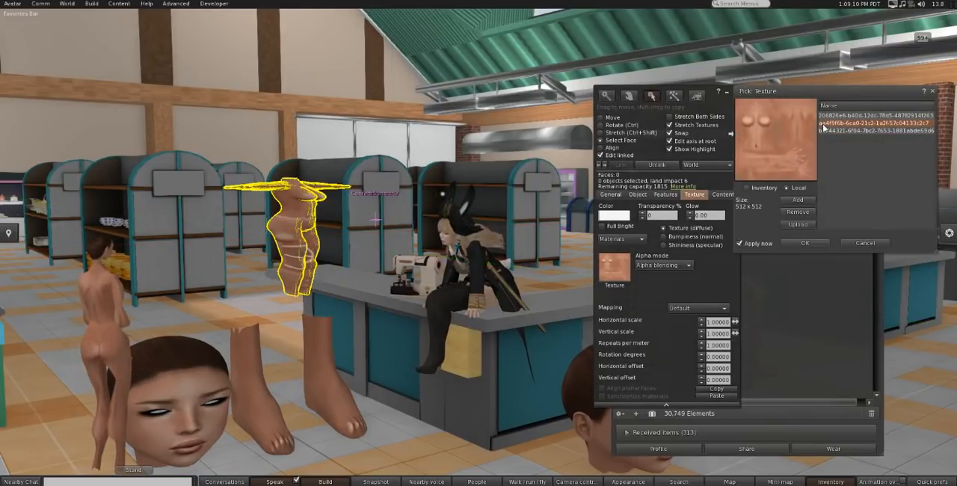
{"action": "left_click", "coordinate": [399, 429]}
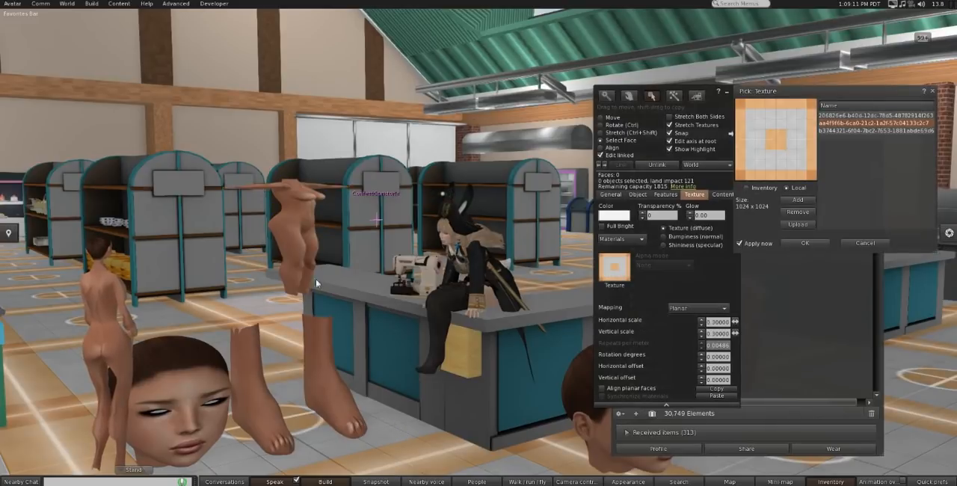
Step: Take a copy of the textured replica into the inventory and give the copied prim0 to the second avatar
{"action": "right_click", "coordinate": [299, 217]}
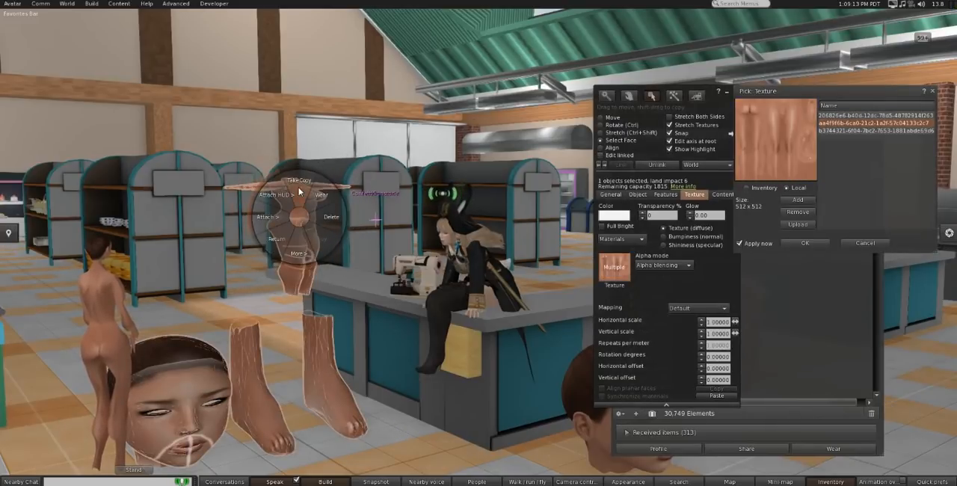
{"action": "left_click", "coordinate": [299, 191]}
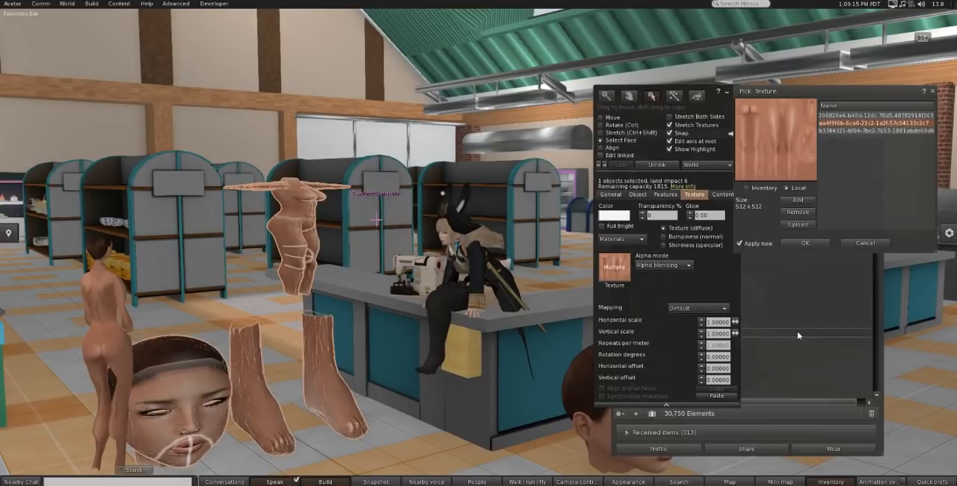
{"action": "left_click", "coordinate": [800, 334]}
{"action": "scroll", "coordinate": [709, 268], "scroll_direction": "up", "scroll_amount": 3}
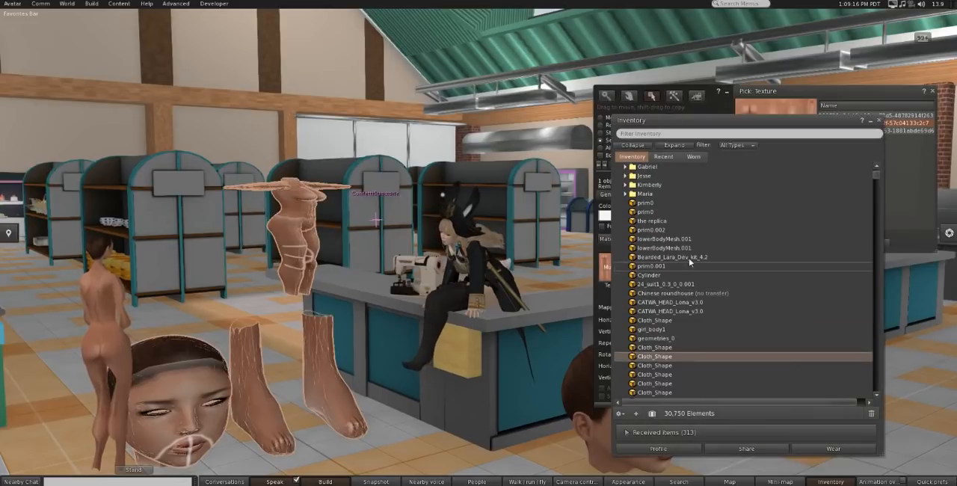
{"action": "left_click", "coordinate": [637, 203]}
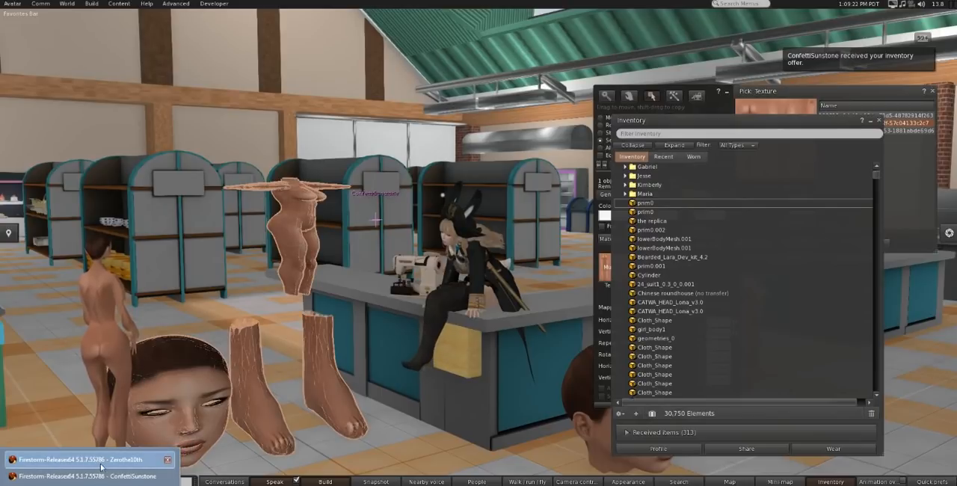
Step: Switch to the second avatar's Firestorm window, accept the offered prim0 and wear it in place of the replica
{"action": "left_click", "coordinate": [101, 476]}
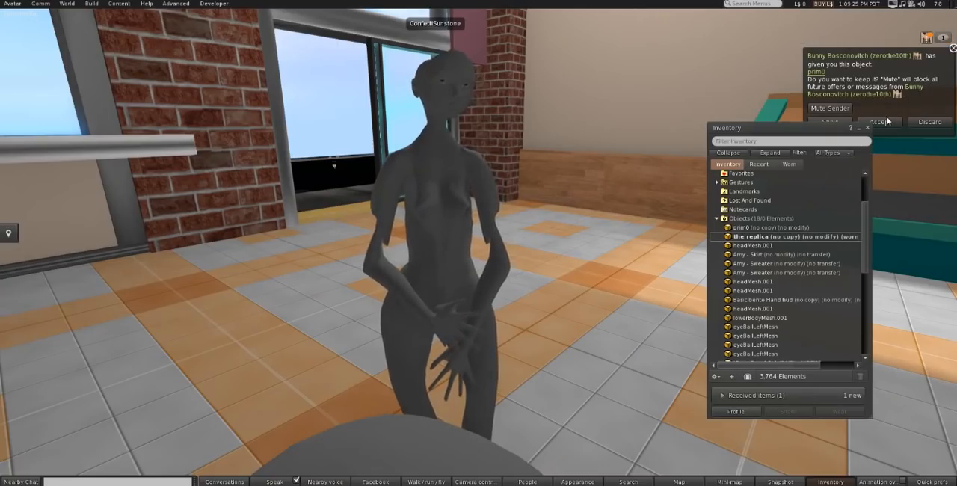
{"action": "left_click", "coordinate": [887, 121]}
{"action": "left_click", "coordinate": [750, 228]}
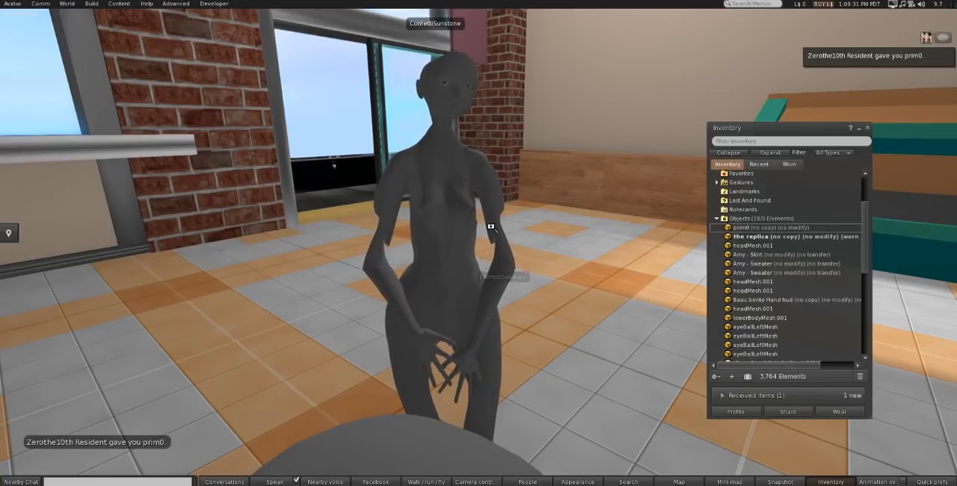
{"action": "left_click_drag", "start_coordinate": [463, 217], "coordinate": [434, 228], "text": "alt"}
{"action": "left_click_drag", "start_coordinate": [729, 227], "coordinate": [728, 231]}
{"action": "double_click", "coordinate": [753, 227]}
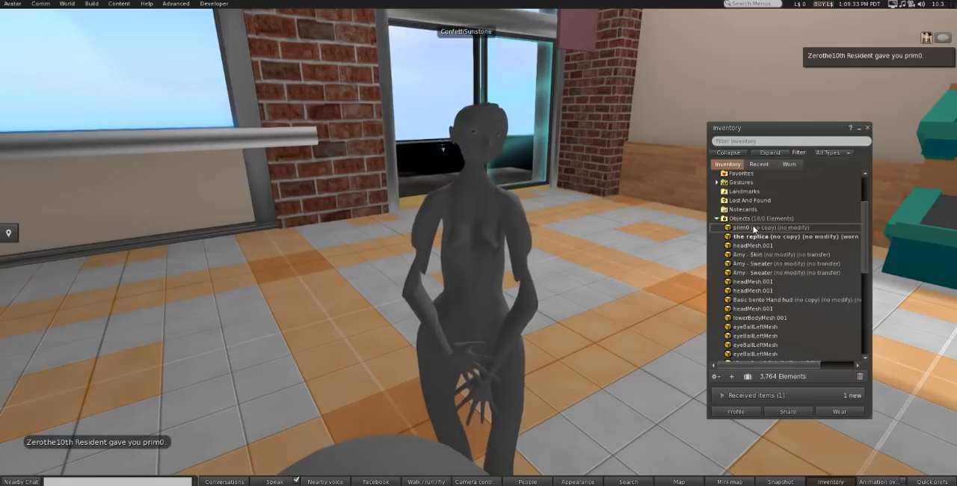
{"action": "left_click_drag", "start_coordinate": [476, 233], "coordinate": [553, 194], "text": "alt"}
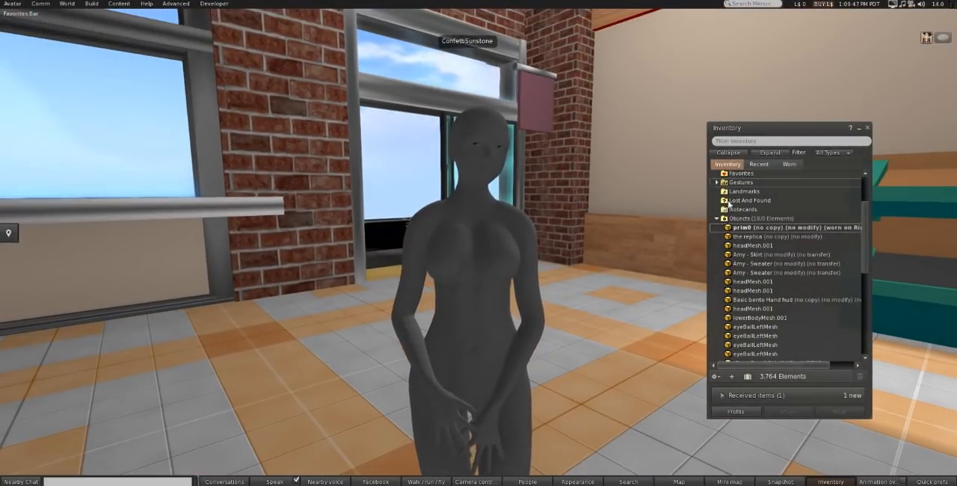
{"action": "right_click", "coordinate": [477, 256]}
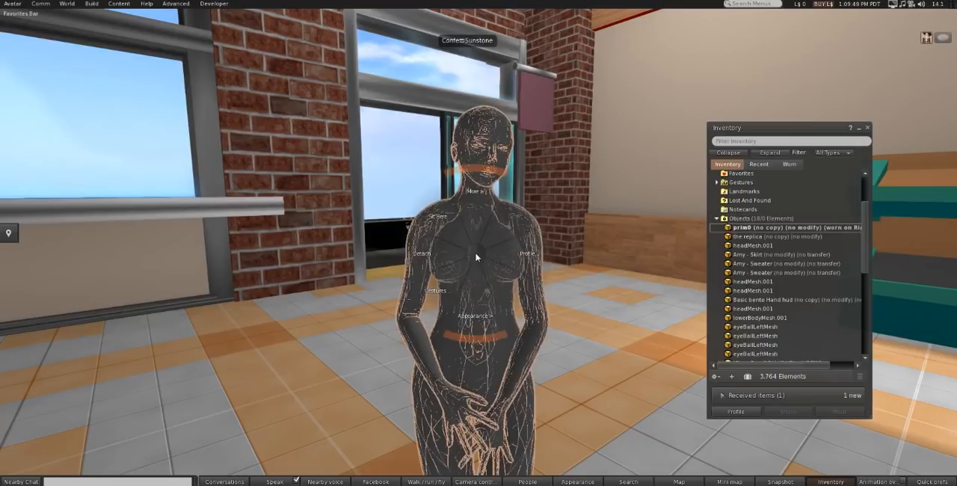
{"action": "left_click", "coordinate": [660, 254]}
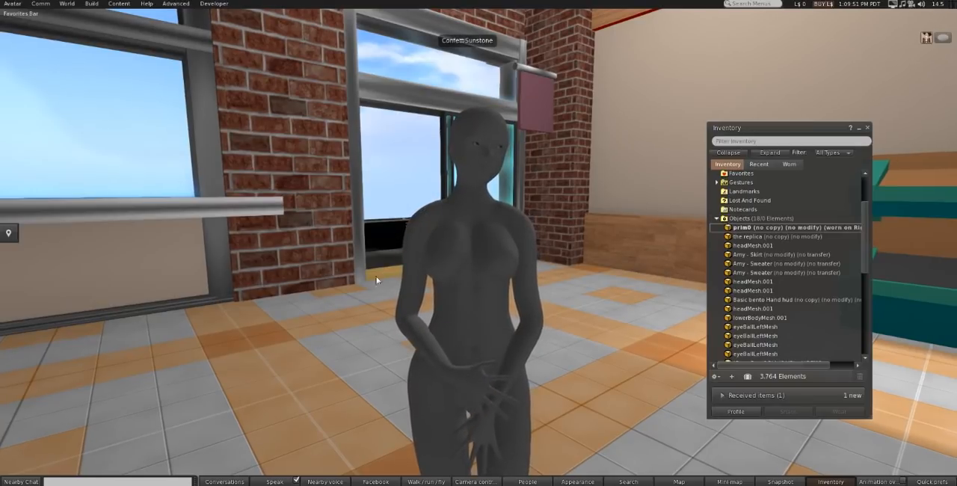
Step: Filter the inventory for "hand", wear the Basic bento Hand hud, and inspect the avatar from other angles
{"action": "left_click", "coordinate": [826, 169]}
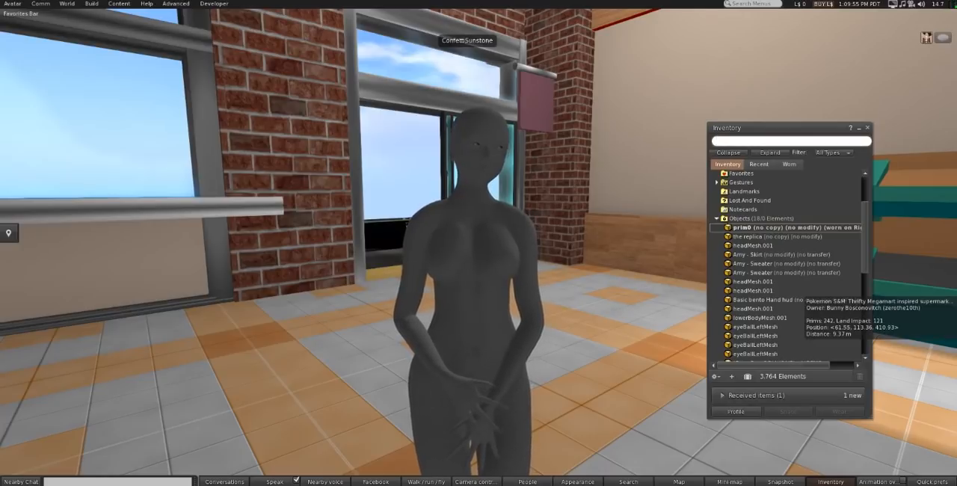
{"action": "type", "text": "hand"}
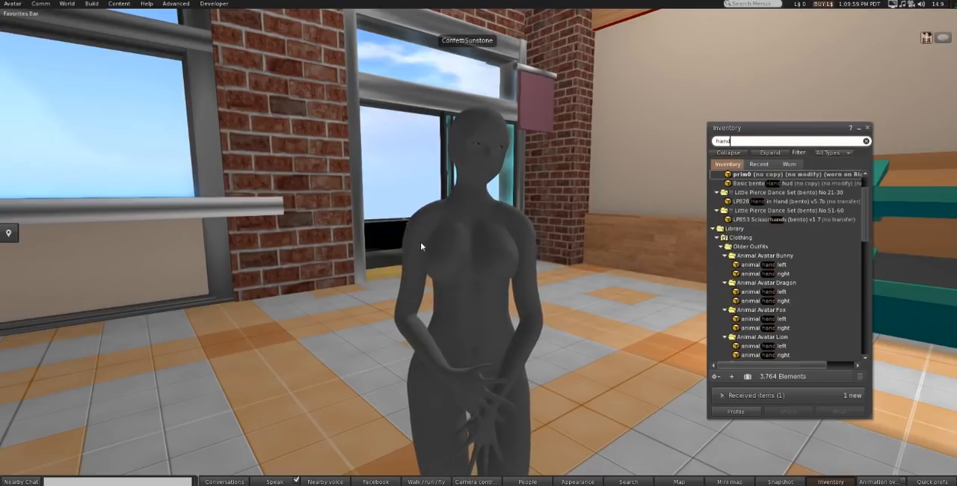
{"action": "double_click", "coordinate": [765, 183]}
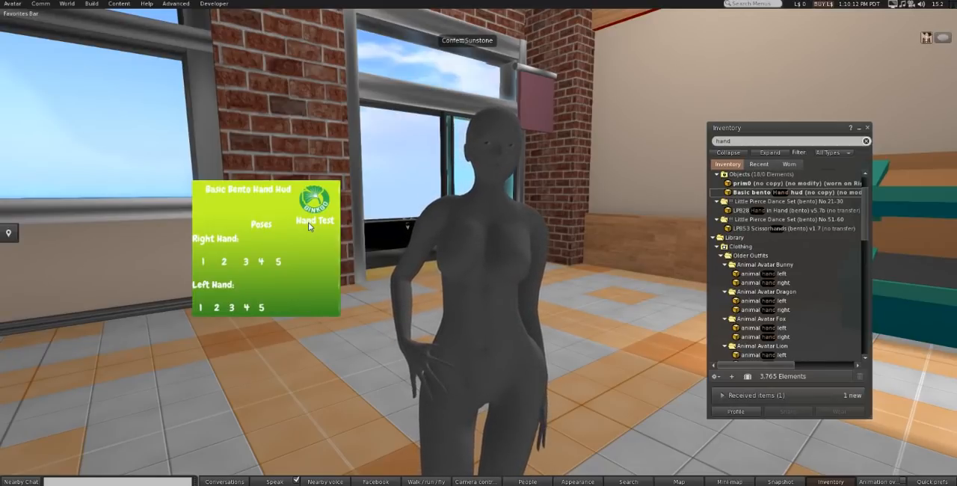
{"action": "left_click_drag", "start_coordinate": [465, 313], "coordinate": [397, 366], "text": "alt"}
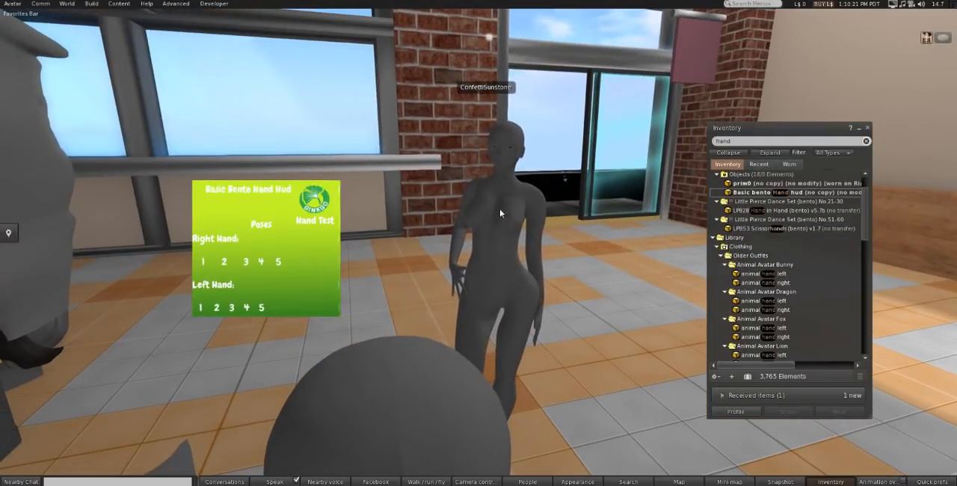
{"action": "left_click_drag", "start_coordinate": [500, 209], "coordinate": [420, 200], "text": "alt"}
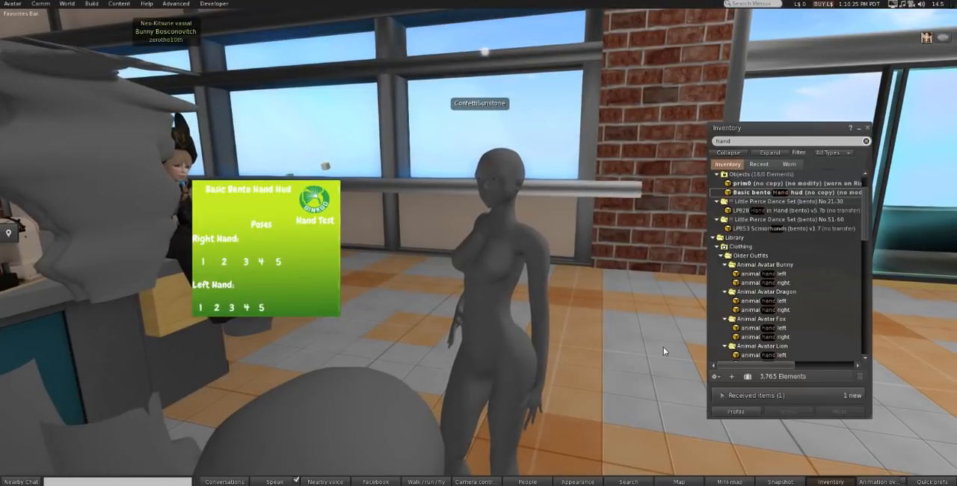
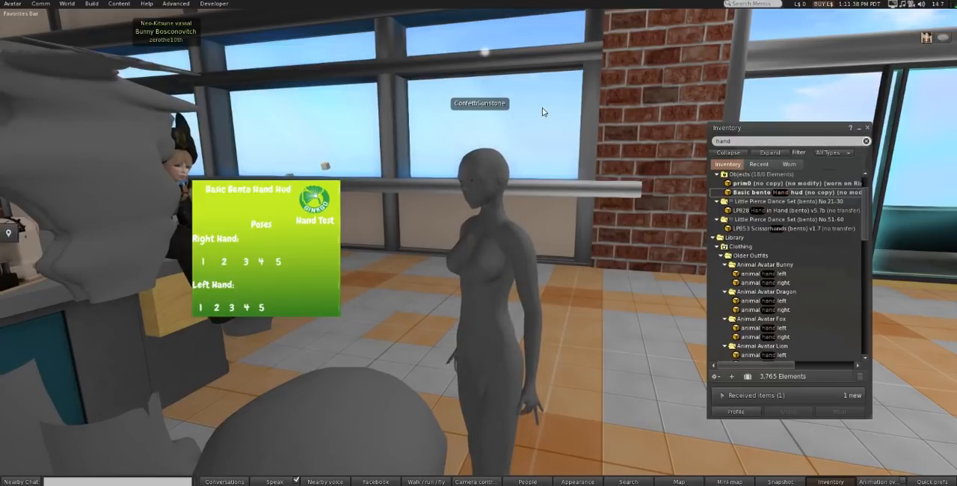
Step: List the recent inventory items and clear the "hand" filter
{"action": "left_click", "coordinate": [759, 164]}
{"action": "left_click", "coordinate": [738, 139]}
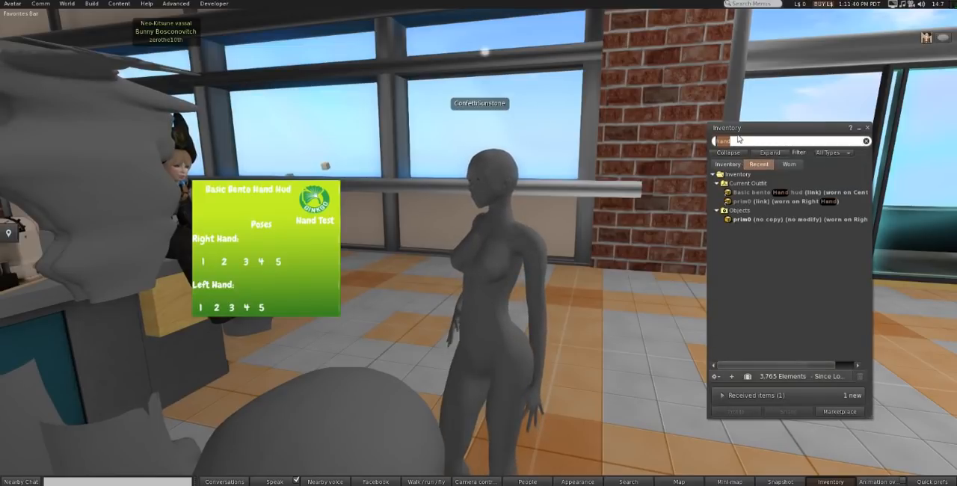
{"action": "key", "text": "BackSpace"}
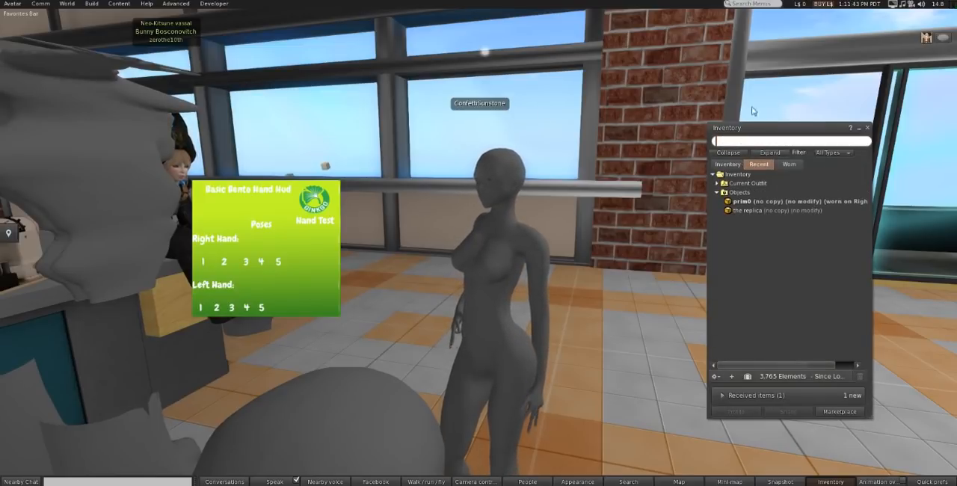
Step: Wear the replica in place of prim0, inspect it up close on the avatar, and put prim0 back on
{"action": "double_click", "coordinate": [747, 210]}
{"action": "scroll", "coordinate": [564, 289], "scroll_direction": "up", "scroll_amount": 3}
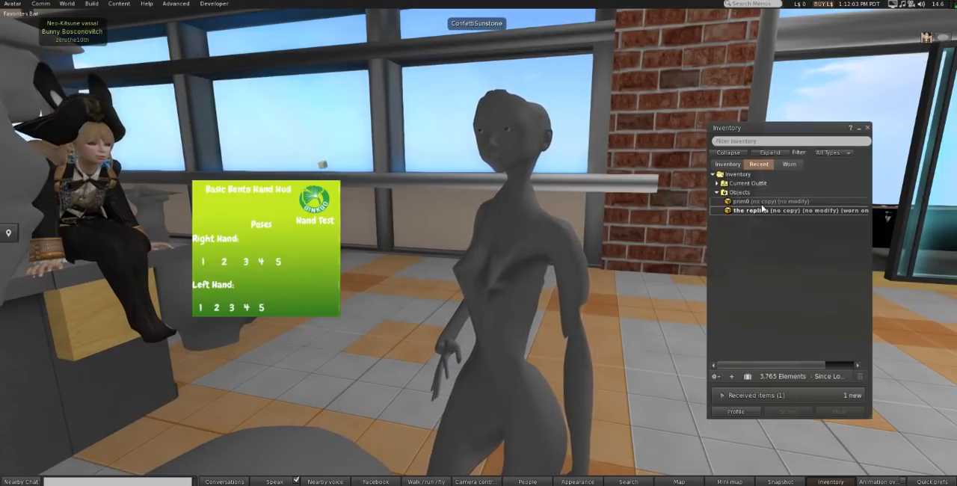
{"action": "double_click", "coordinate": [761, 202]}
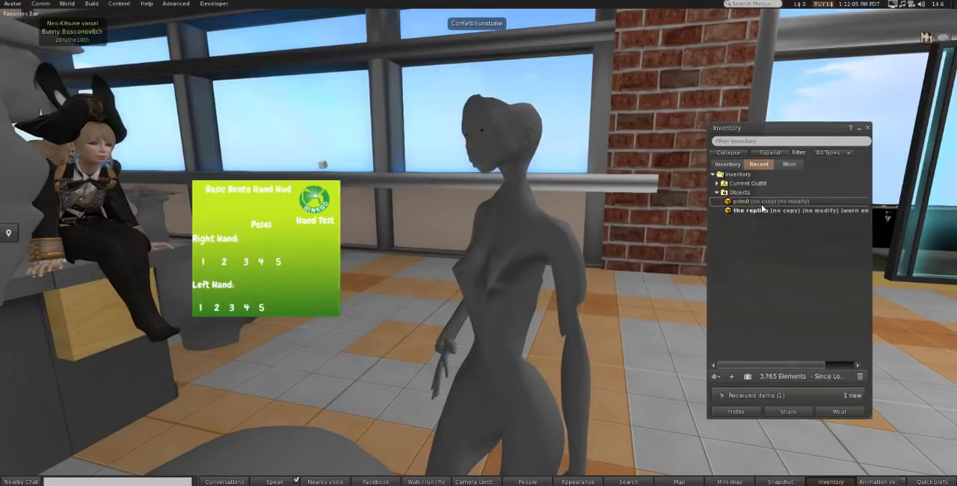